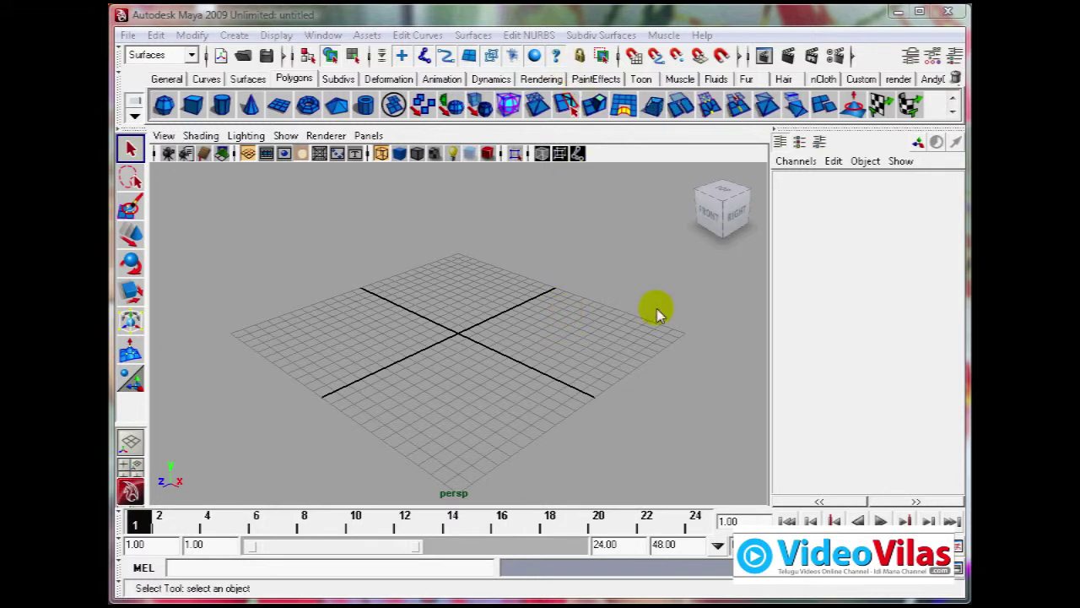
# Step: Open the existing scene file Pot_01.mb from the project's scenes folder
pyautogui.click(511, 17)
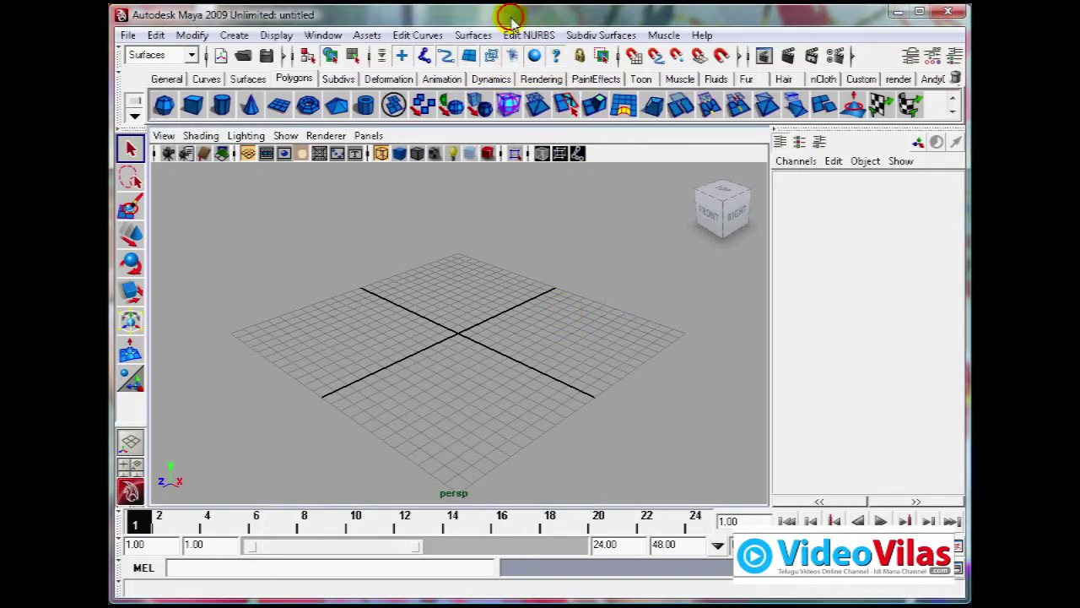
pyautogui.click(129, 36)
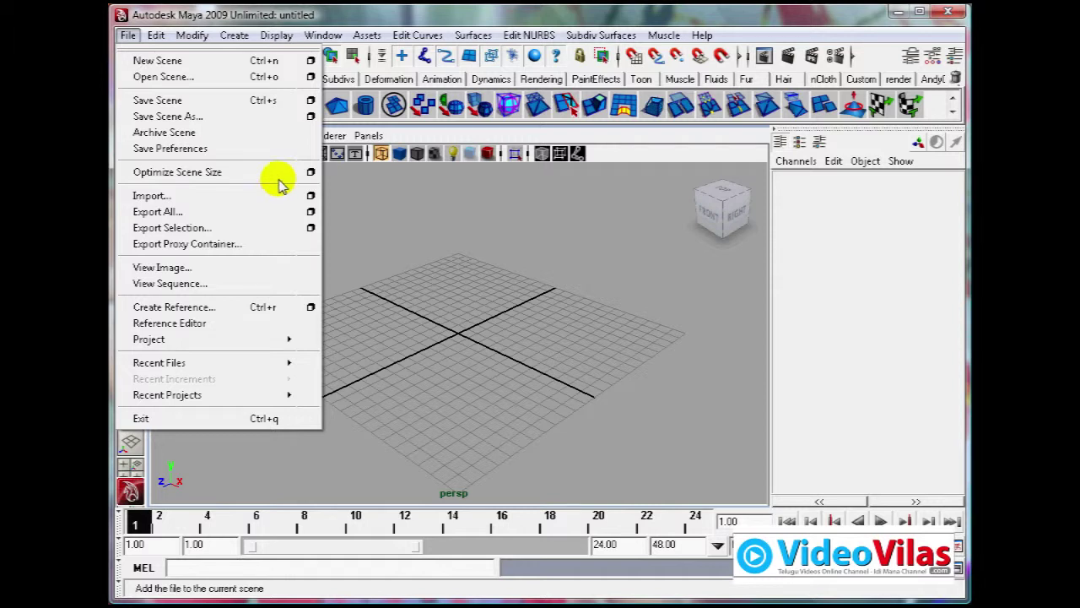
pyautogui.click(200, 78)
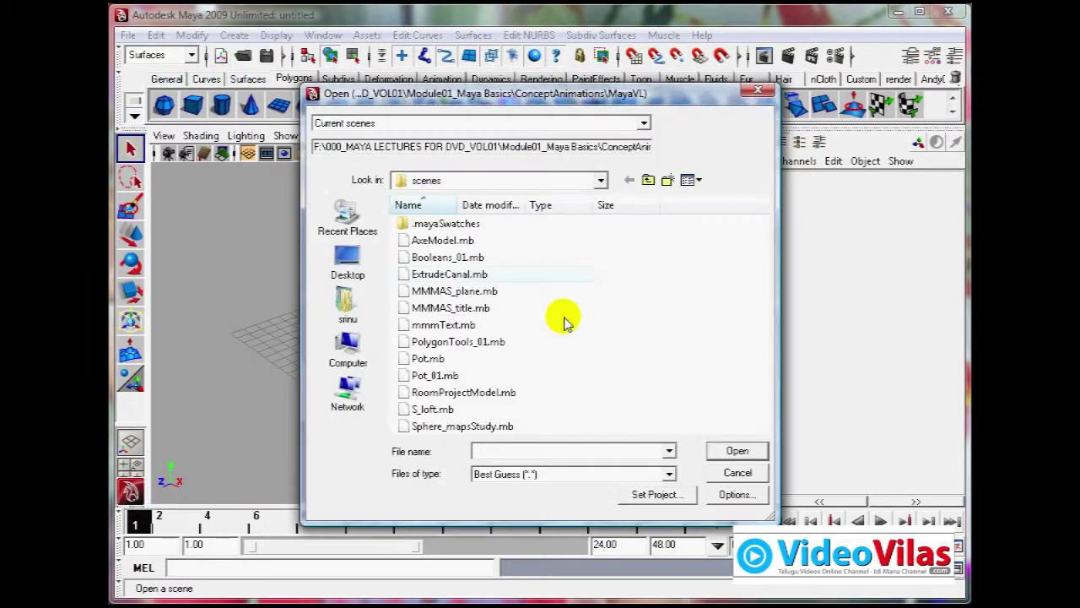
pyautogui.click(436, 376)
pyautogui.click(737, 451)
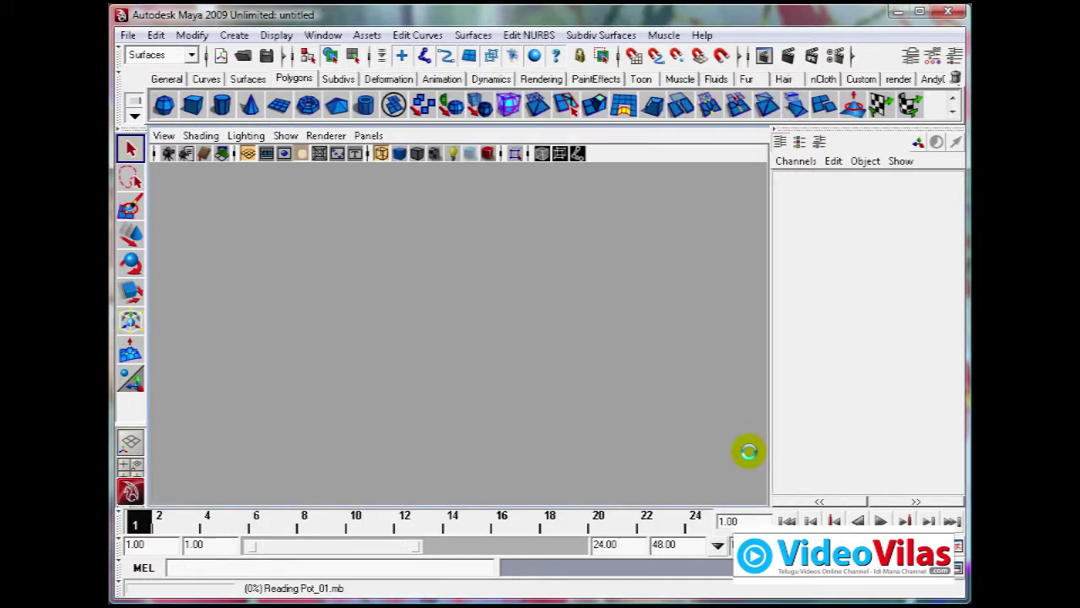
pyautogui.keyDown('alt'); pyautogui.moveTo(474, 337); pyautogui.dragTo(541, 325); pyautogui.keyUp('alt')
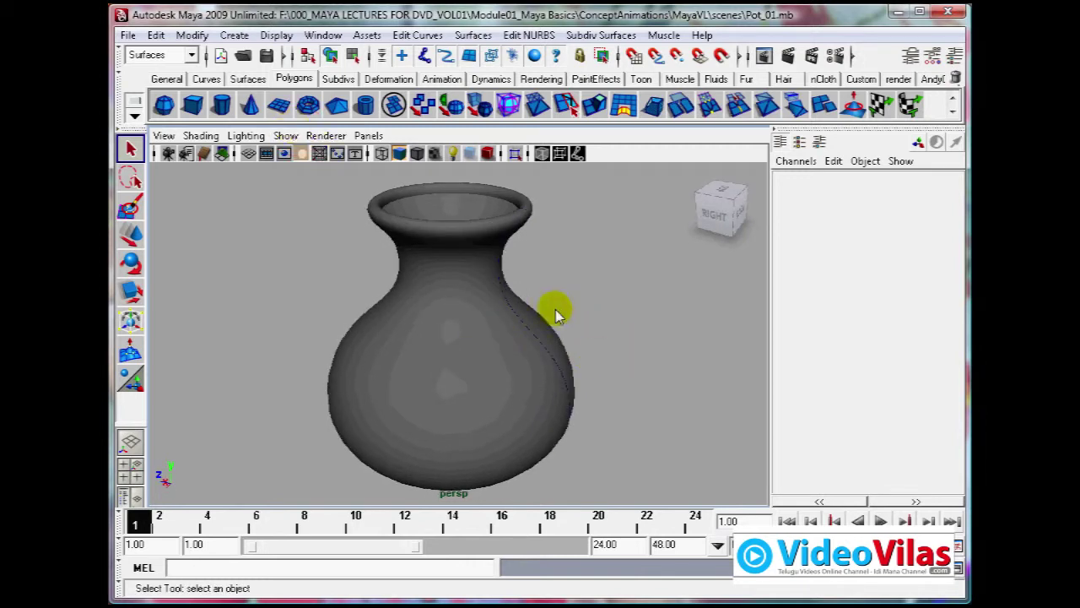
# Step: Hide the NURBS curves in the perspective view and select the pot surface
pyautogui.click(287, 136)
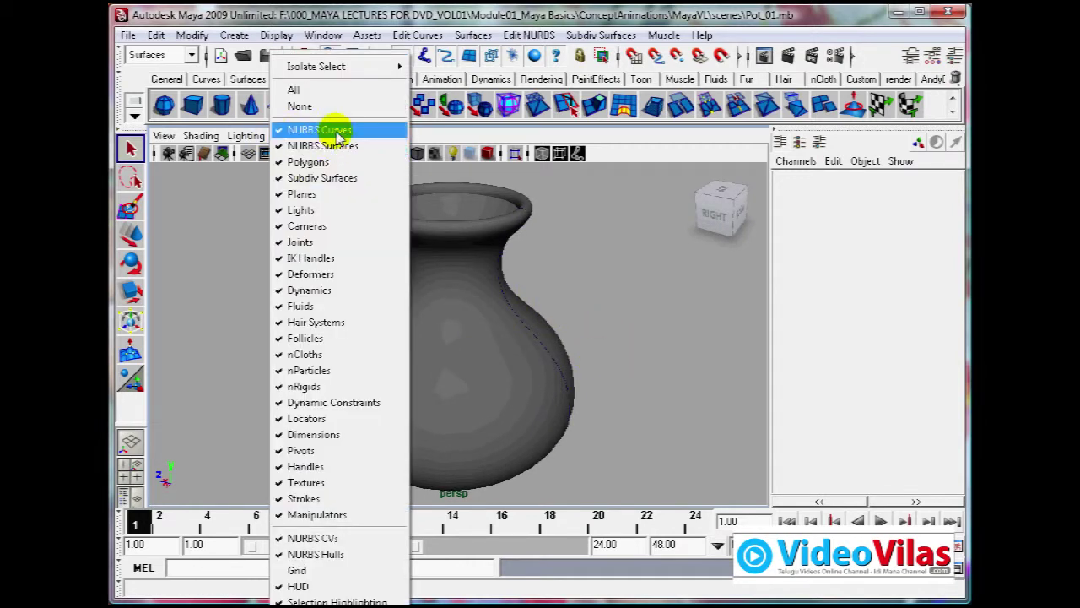
pyautogui.click(340, 131)
pyautogui.click(481, 353)
pyautogui.keyDown('alt'); pyautogui.moveTo(521, 362); pyautogui.dragTo(514, 337); pyautogui.keyUp('alt')
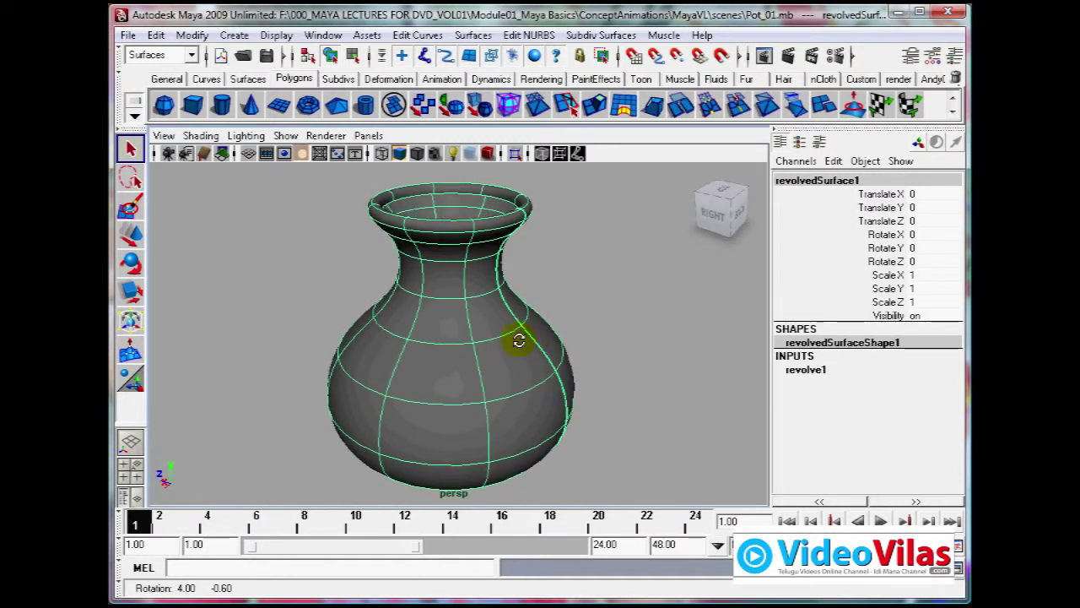
# Step: Open the Hypershade and create a new Lambert material
pyautogui.click(323, 36)
pyautogui.moveTo(374, 78)
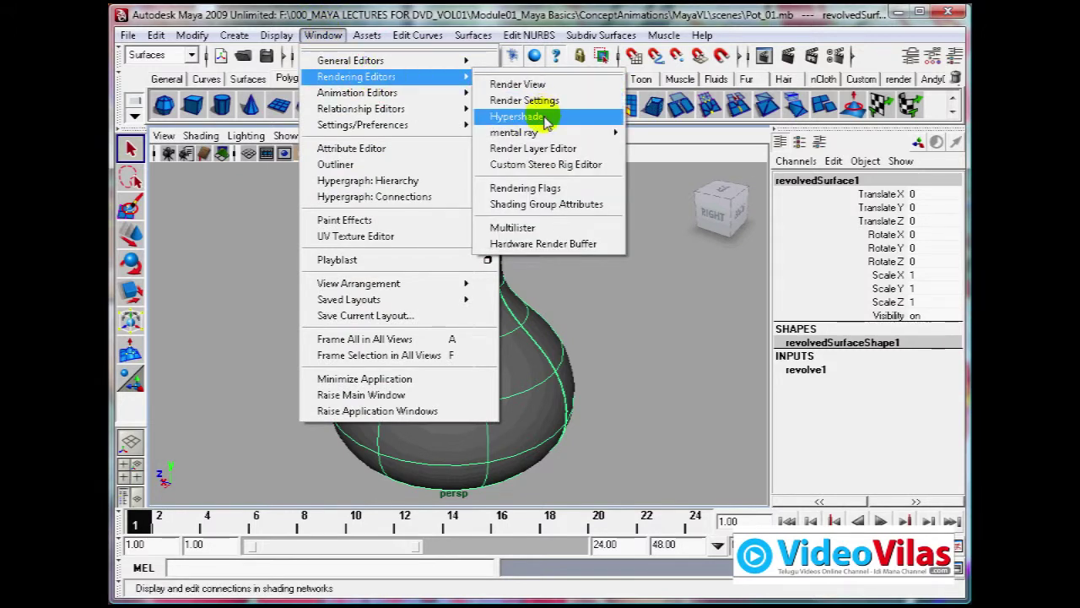
pyautogui.click(544, 119)
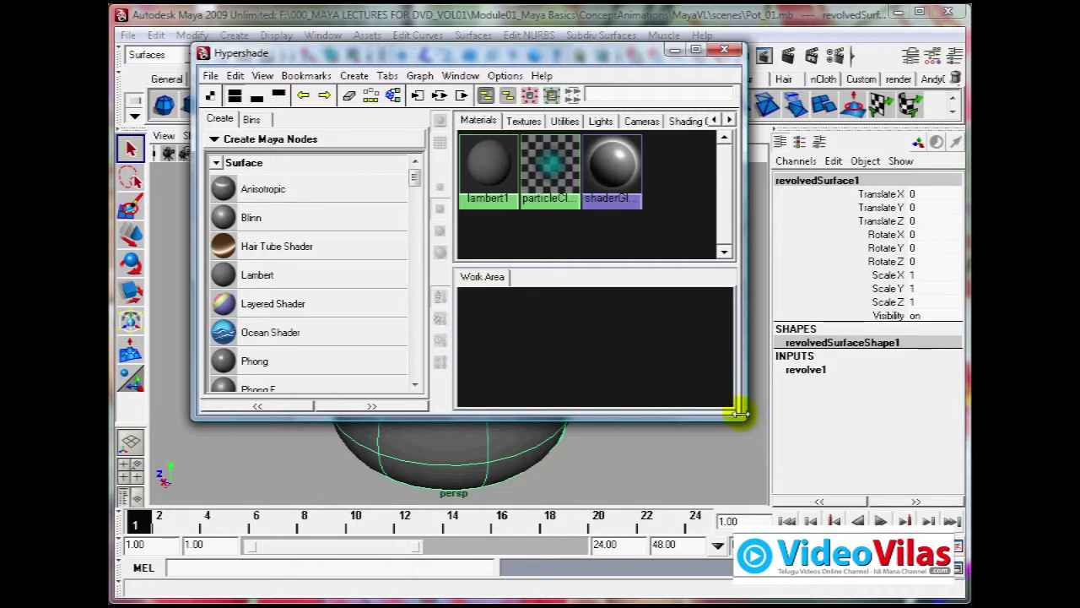
pyautogui.click(224, 276)
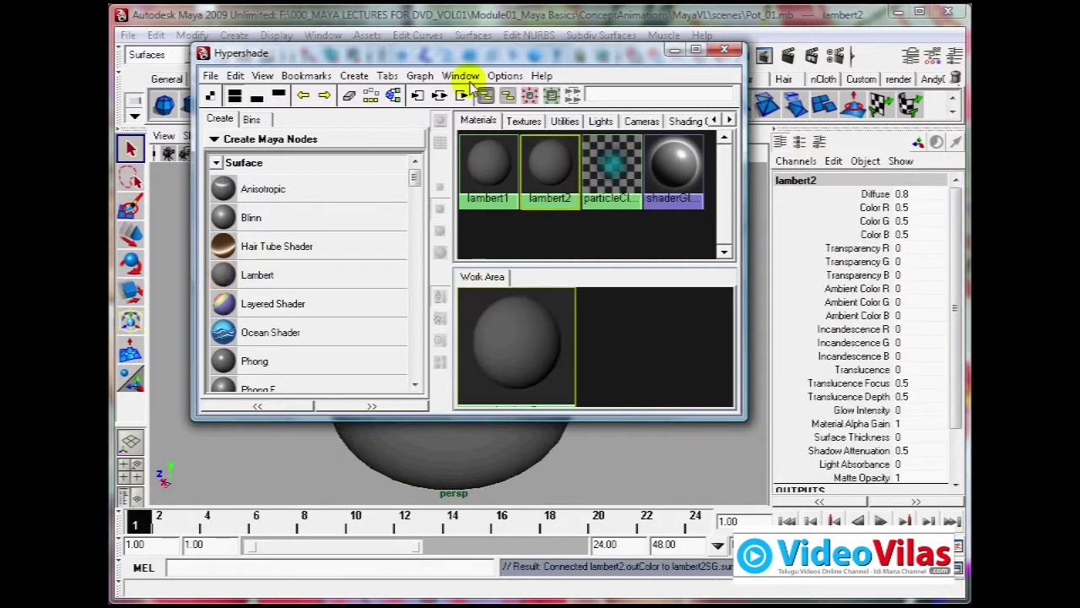
# Step: Assign the new Lambert material to the pot surface and close the Hypershade
pyautogui.moveTo(293, 53); pyautogui.dragTo(558, 54)
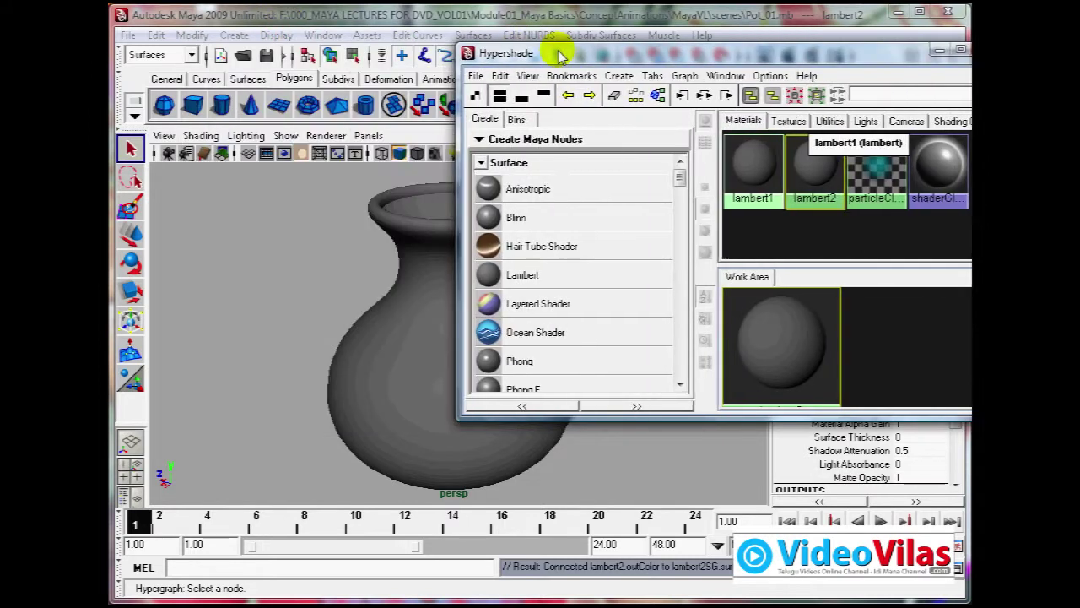
pyautogui.click(393, 374)
pyautogui.moveTo(776, 329); pyautogui.dragTo(765, 287, button='right')
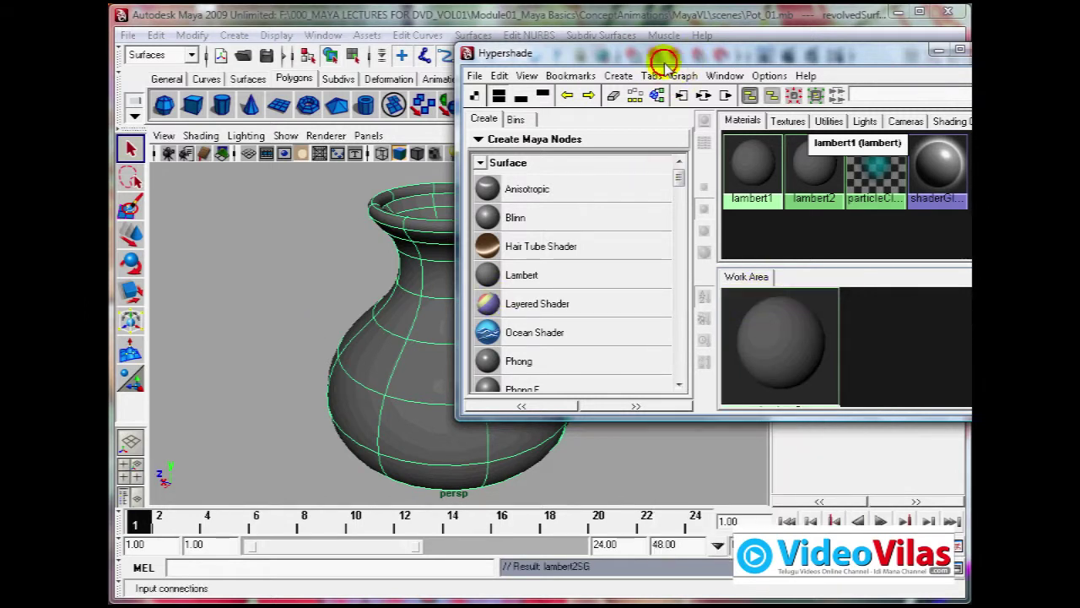
pyautogui.moveTo(664, 63); pyautogui.dragTo(400, 118)
pyautogui.click(734, 113)
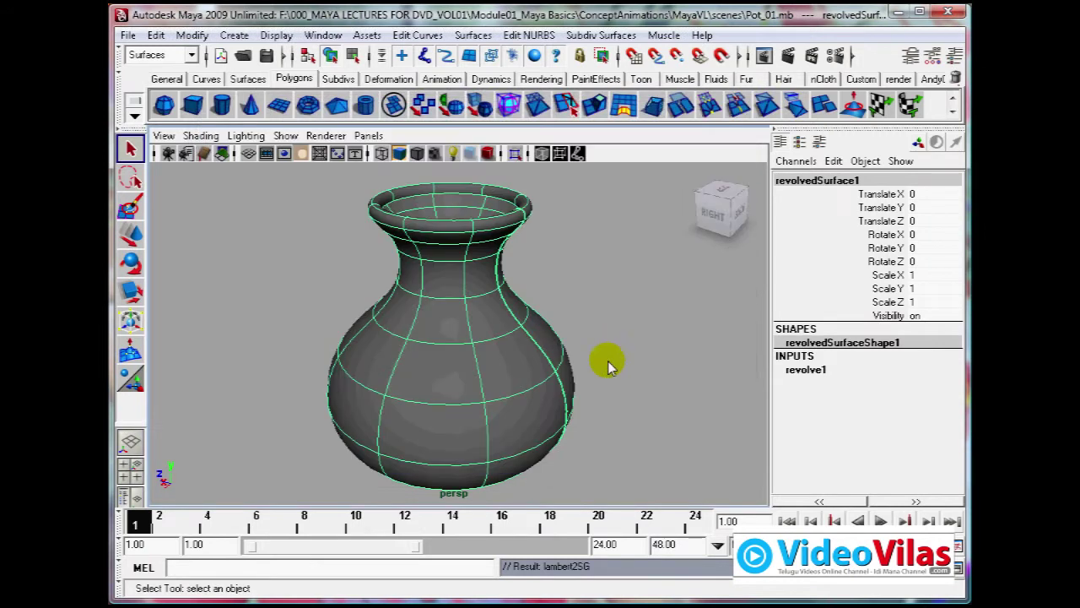
# Step: Open the pot's attributes and rename its assigned Lambert material to PotTex
pyautogui.click(609, 333)
pyautogui.click(529, 356)
pyautogui.hotkey('ctrl', 'a')
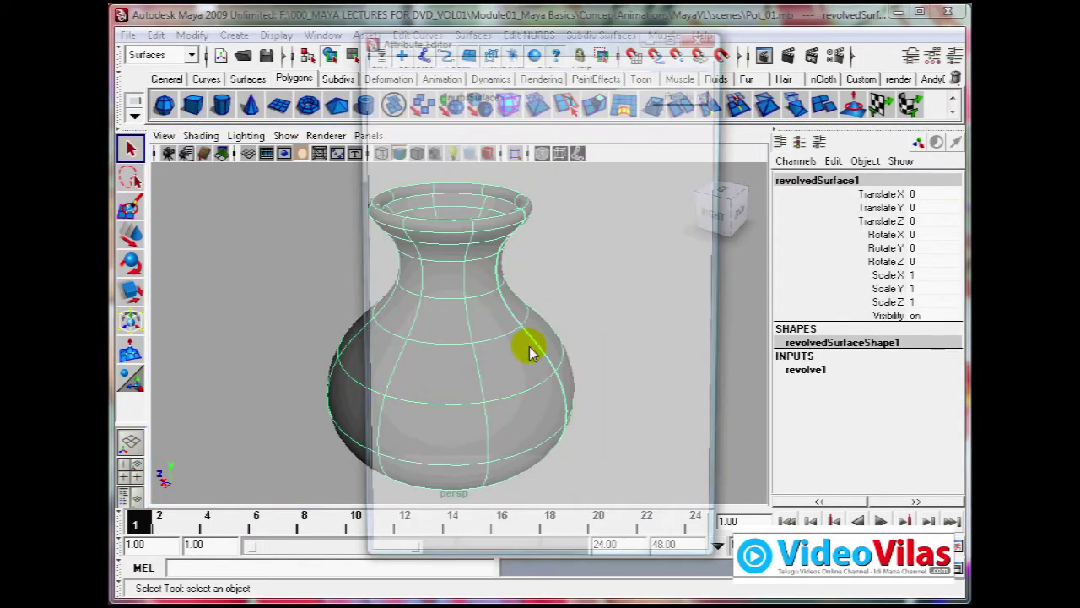
pyautogui.click(617, 90)
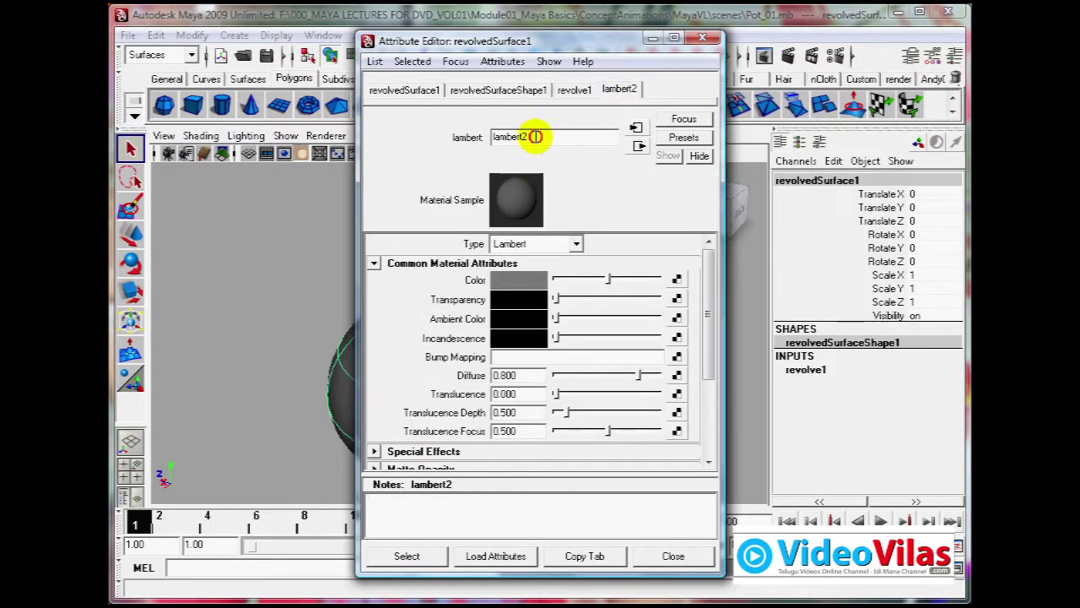
pyautogui.moveTo(535, 137); pyautogui.dragTo(410, 140)
pyautogui.write('PotTe')
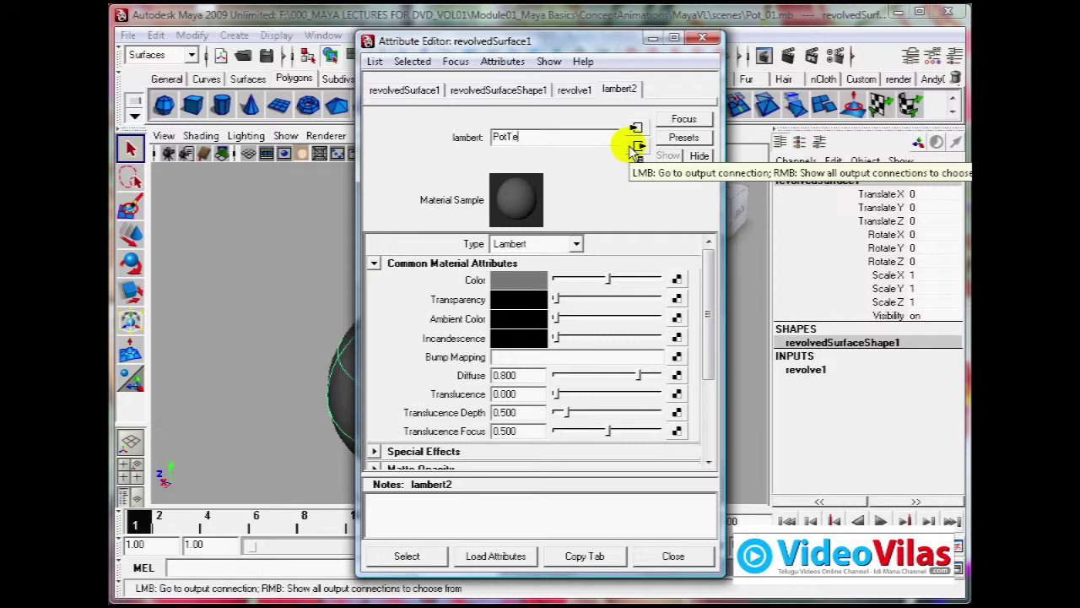
pyautogui.write('x')
pyautogui.press('Return')
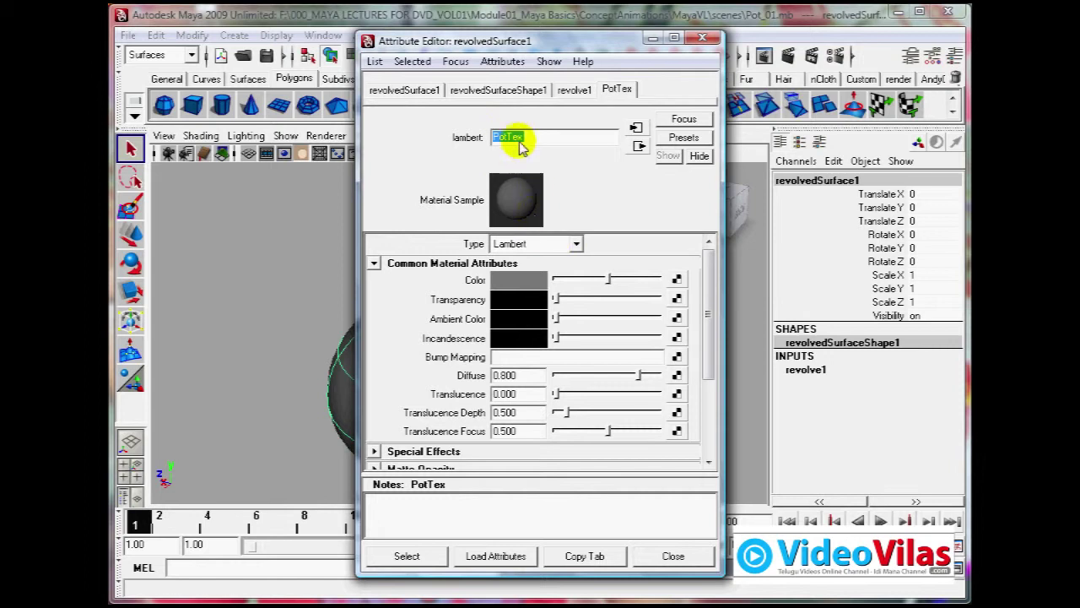
# Step: Give the PotTex material a brown colour with hue about 26.75 and saturation about 0.427
pyautogui.moveTo(554, 41); pyautogui.dragTo(741, 38)
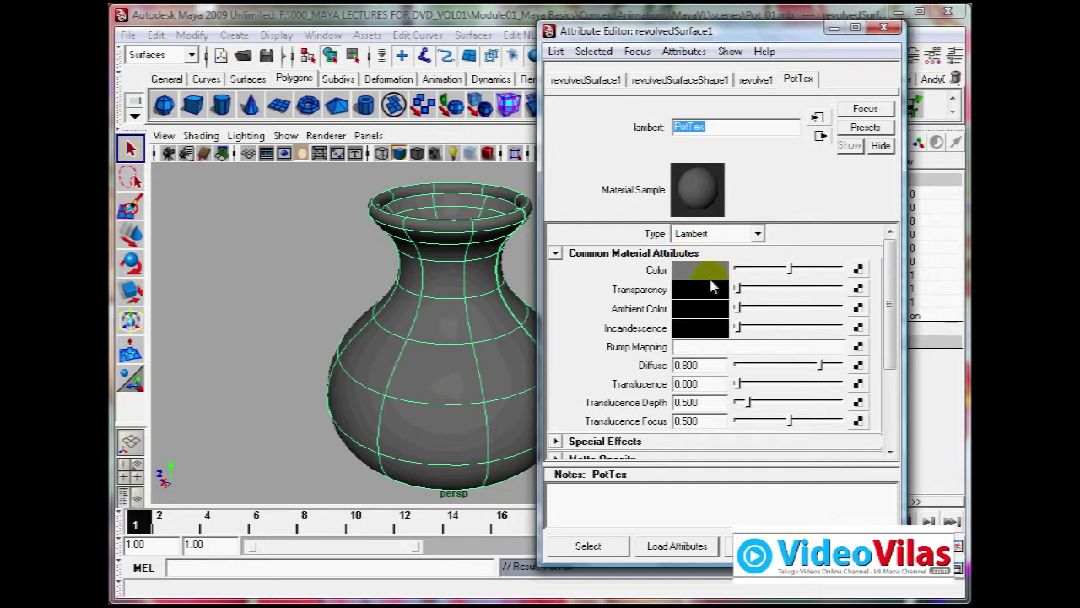
pyautogui.click(716, 272)
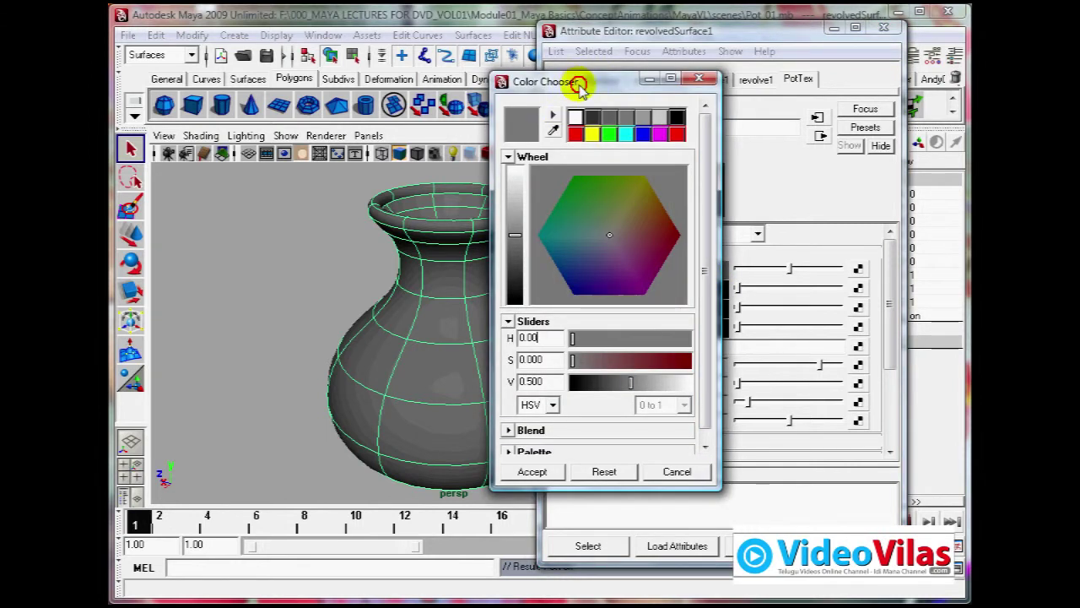
pyautogui.moveTo(591, 81); pyautogui.dragTo(676, 49)
pyautogui.moveTo(711, 196); pyautogui.dragTo(722, 187)
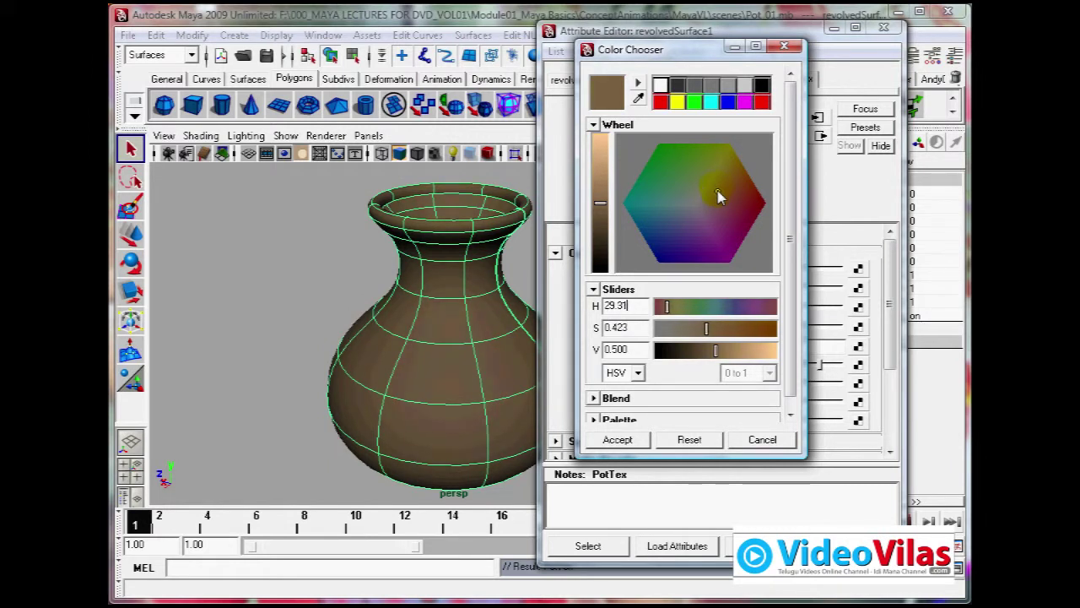
pyautogui.click(248, 265)
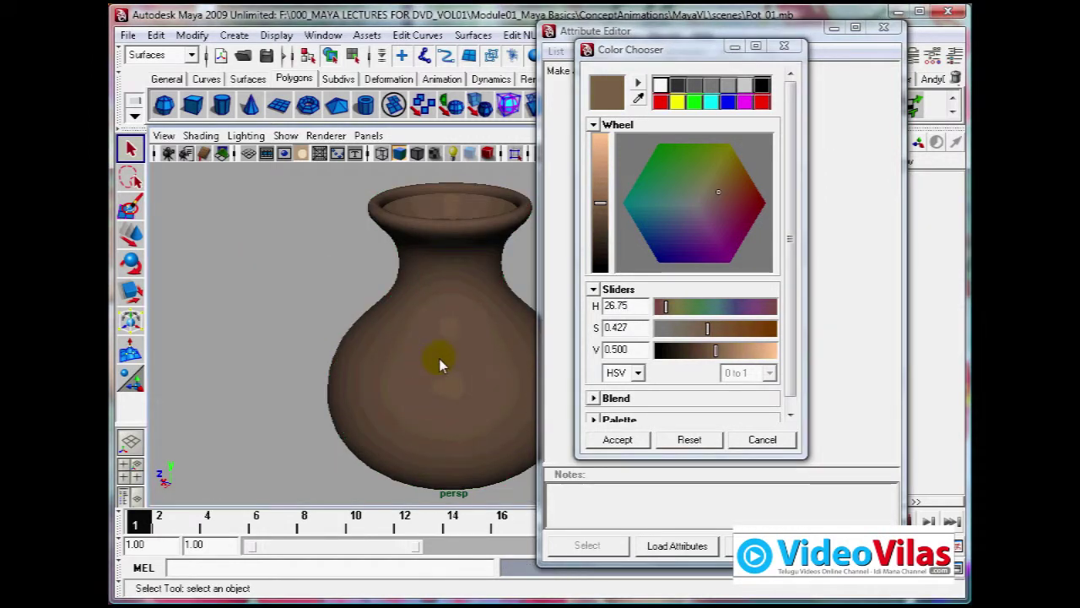
pyautogui.keyDown('alt'); pyautogui.moveTo(439, 362); pyautogui.dragTo(438, 330); pyautogui.keyUp('alt')
pyautogui.keyDown('alt'); pyautogui.moveTo(442, 337); pyautogui.dragTo(422, 340, button='middle'); pyautogui.keyUp('alt')
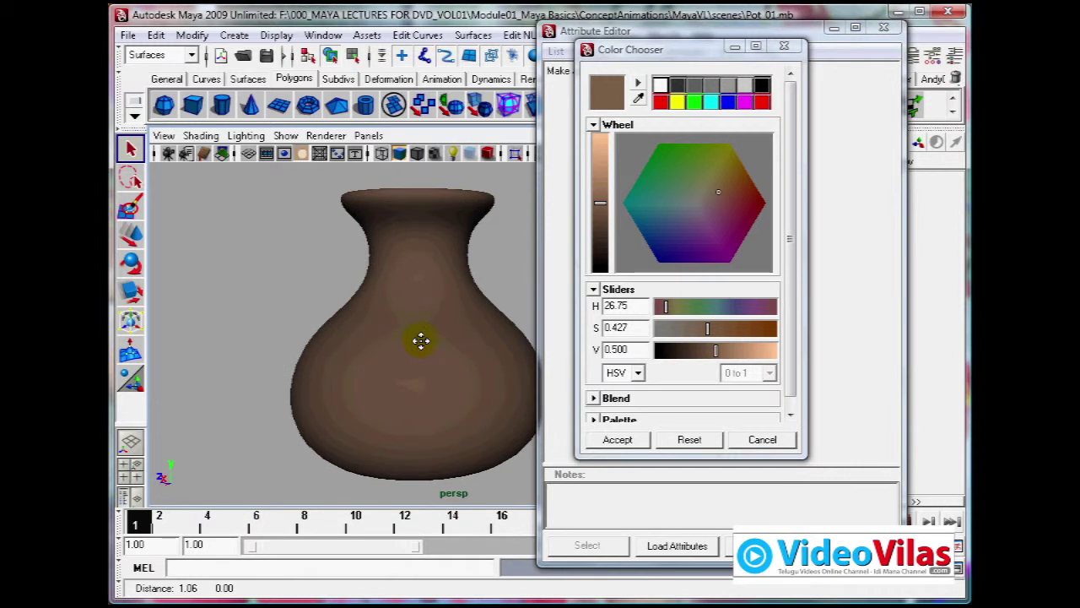
# Step: Fine-tune the brown colour's brightness value to about 0.5 and accept the colour
pyautogui.moveTo(600, 208); pyautogui.dragTo(604, 204)
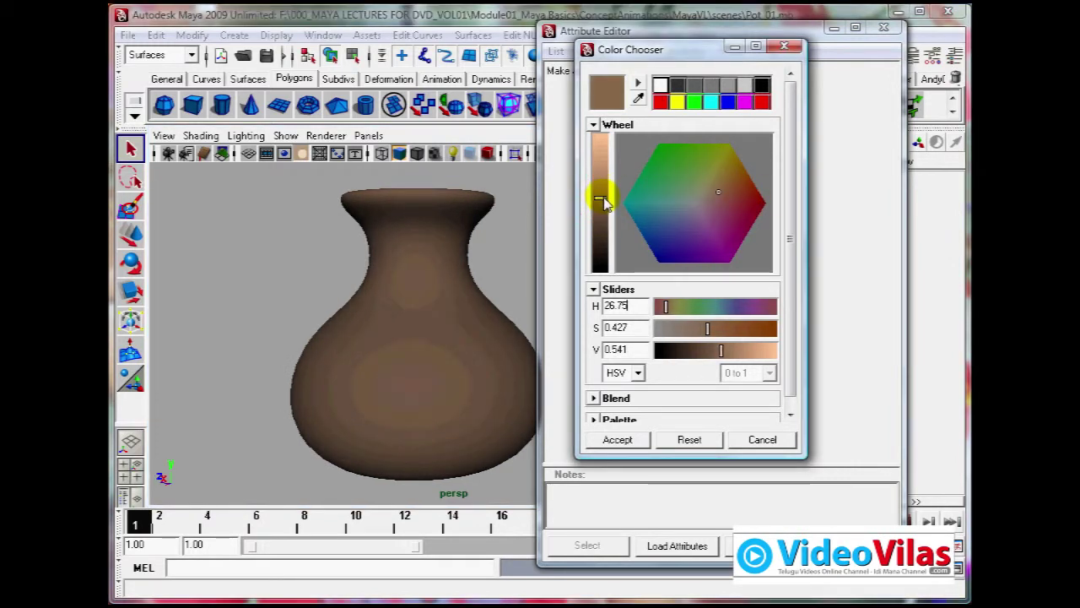
pyautogui.keyDown('alt'); pyautogui.moveTo(338, 289); pyautogui.dragTo(322, 295); pyautogui.keyUp('alt')
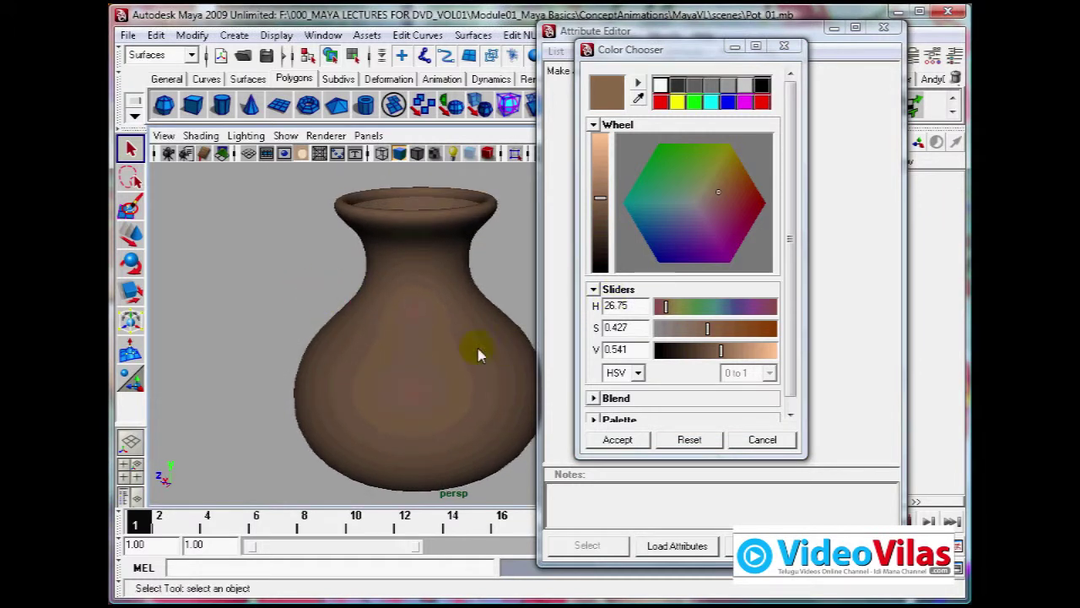
pyautogui.moveTo(600, 205); pyautogui.dragTo(601, 210)
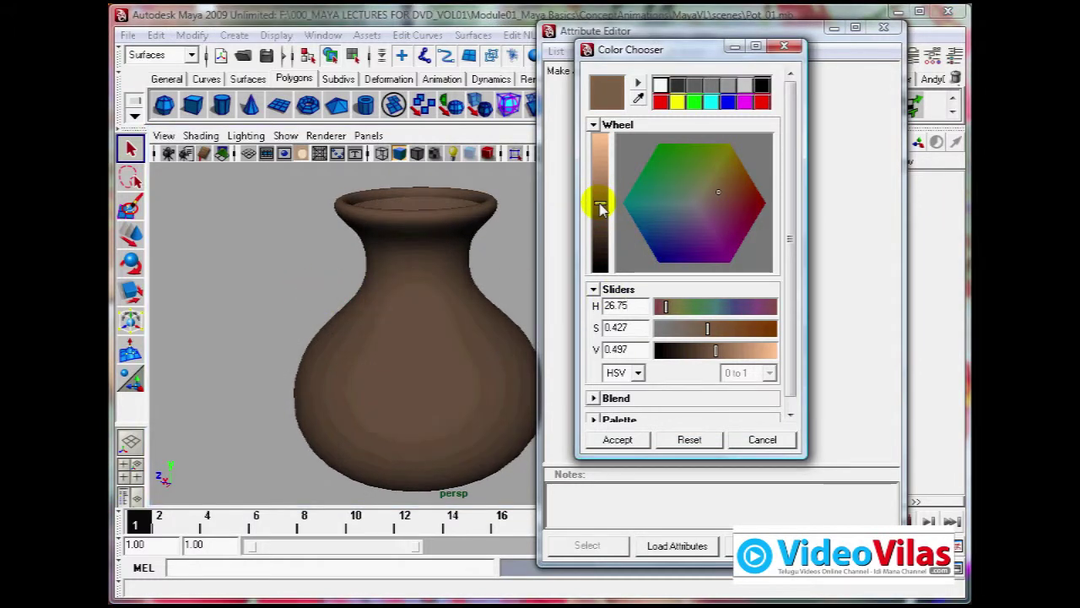
pyautogui.moveTo(600, 201); pyautogui.dragTo(601, 208)
pyautogui.click(624, 439)
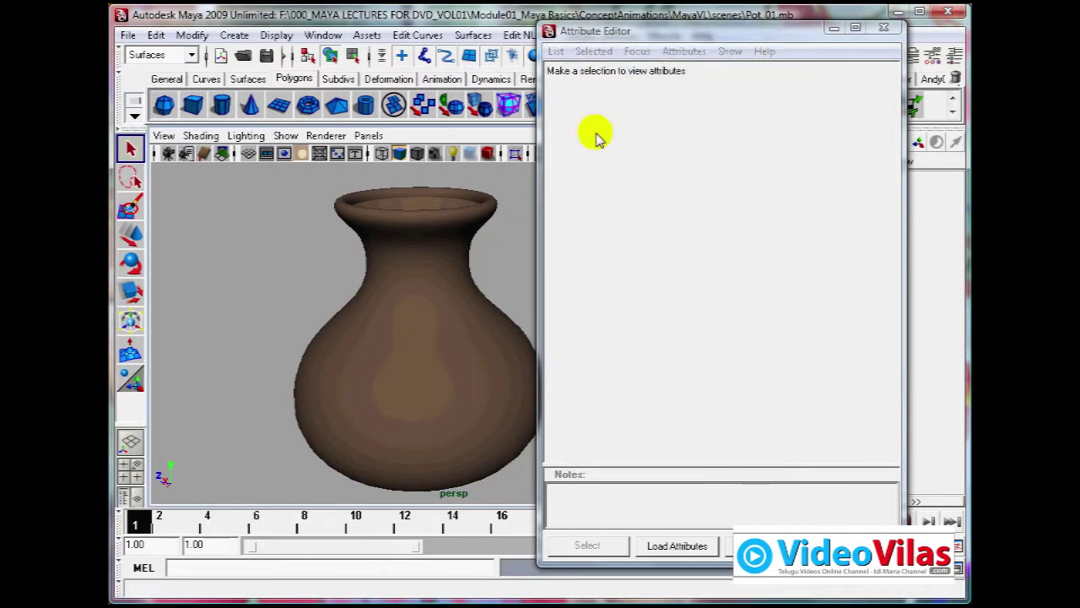
# Step: Reselect the pot, close its attributes, and render the current frame to check the brown material
pyautogui.click(456, 306)
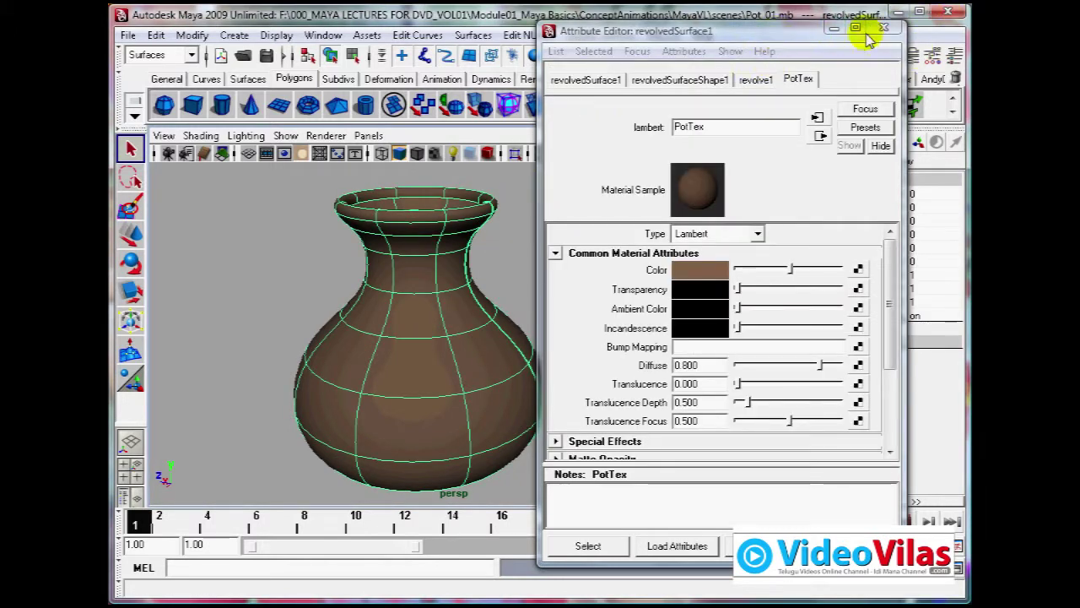
pyautogui.moveTo(869, 38); pyautogui.dragTo(673, 48)
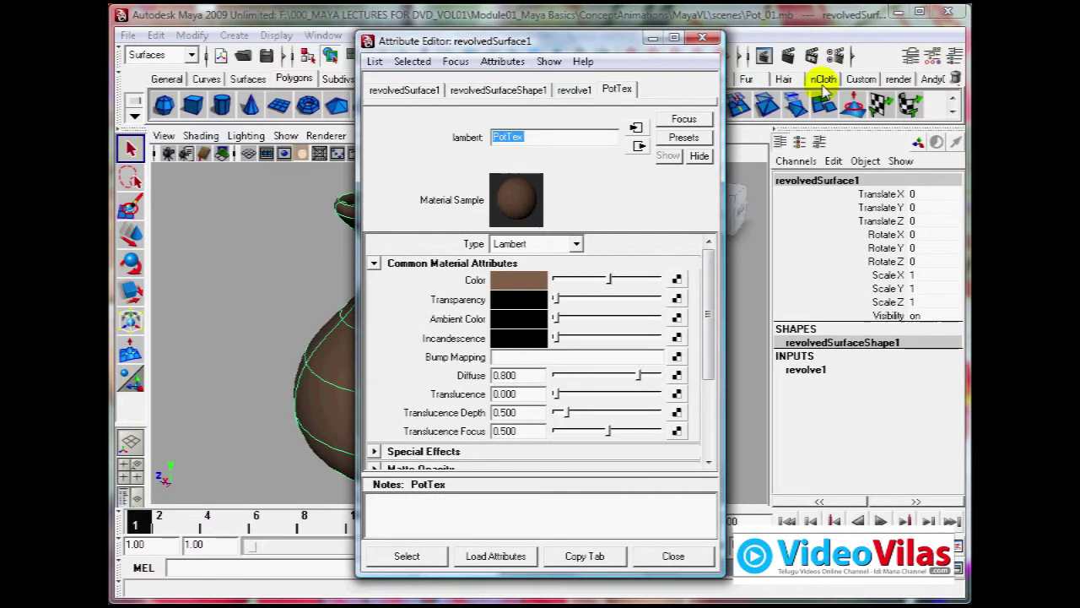
pyautogui.click(702, 38)
pyautogui.click(786, 56)
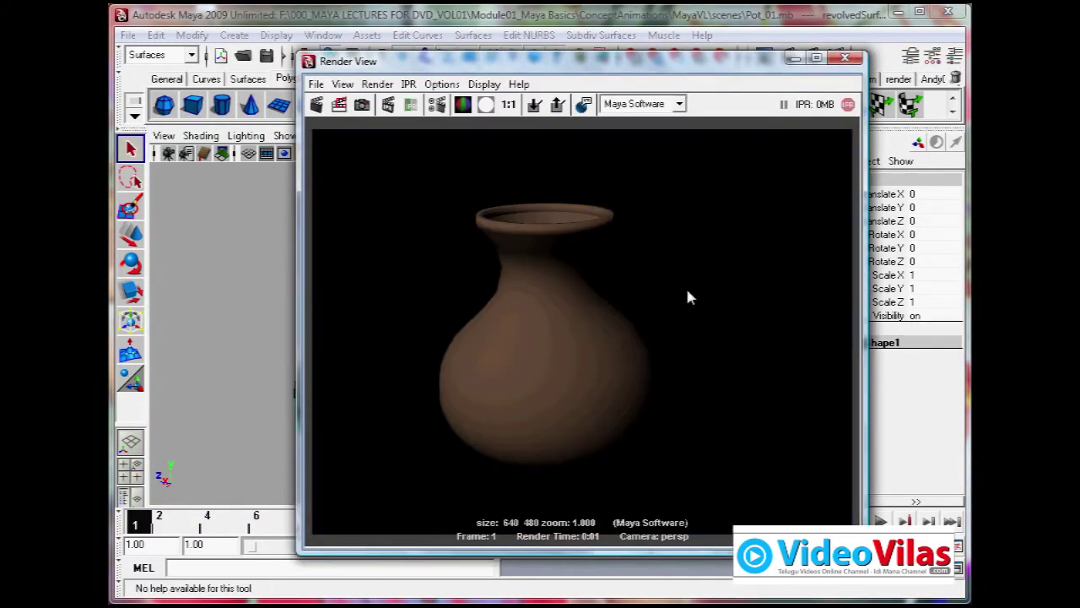
pyautogui.click(843, 58)
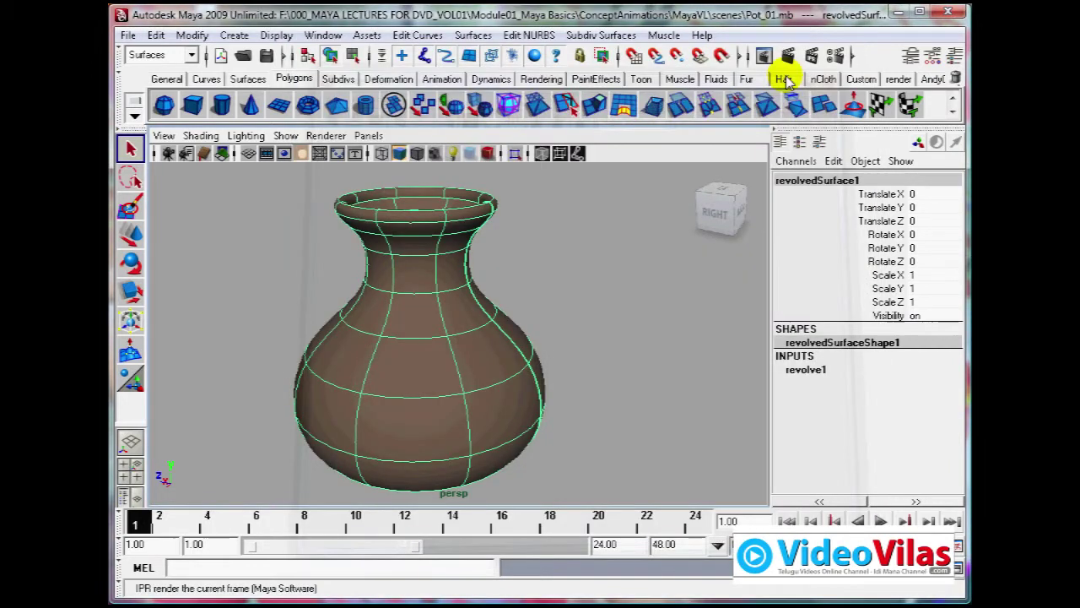
pyautogui.click(458, 414)
pyautogui.click(547, 373)
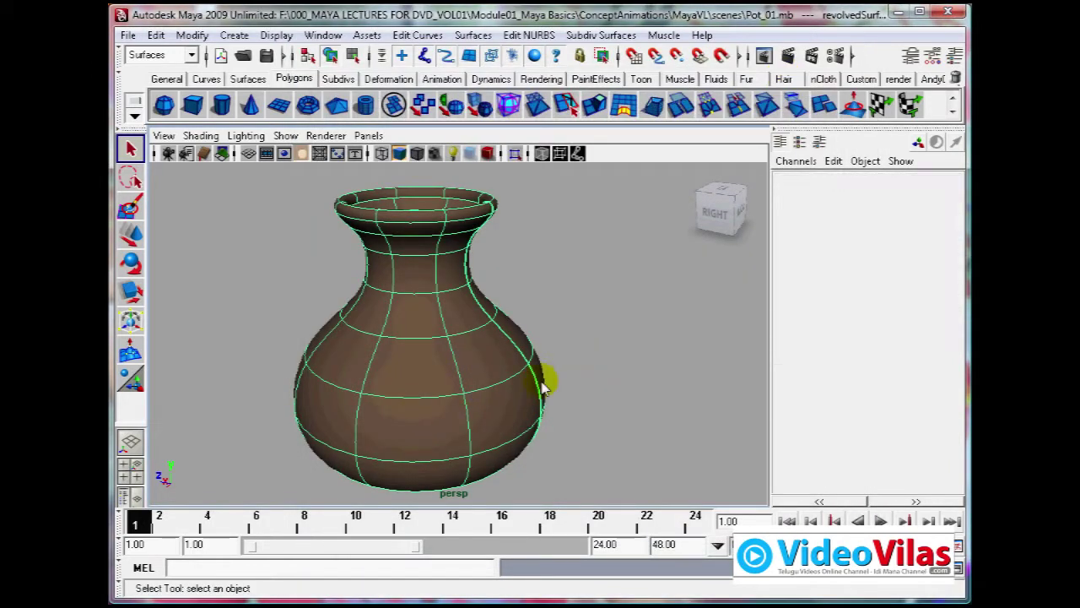
pyautogui.click(449, 375)
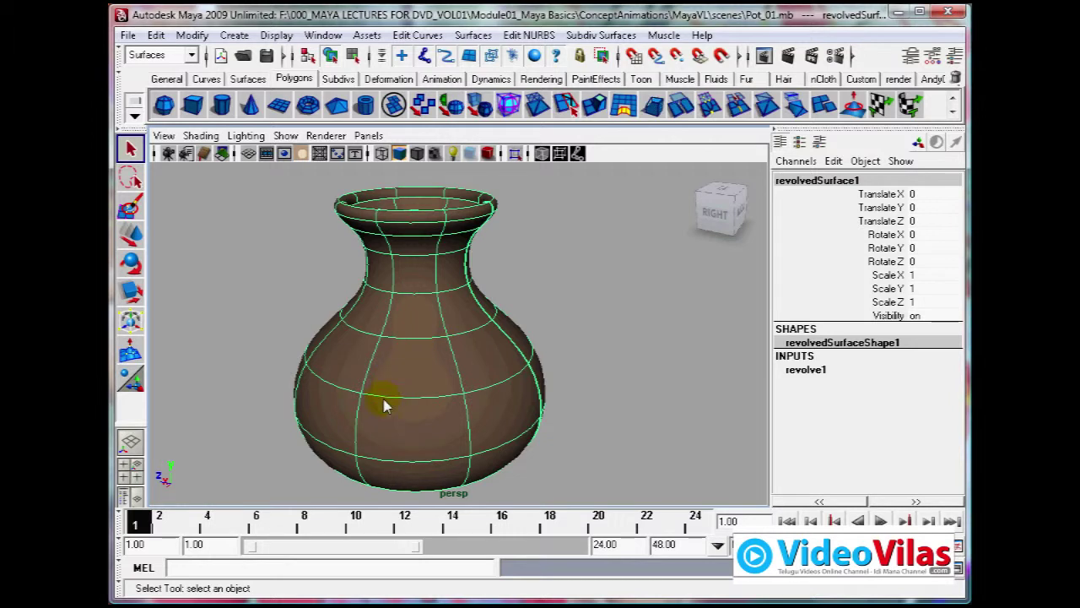
pyautogui.click(639, 328)
pyautogui.click(518, 386)
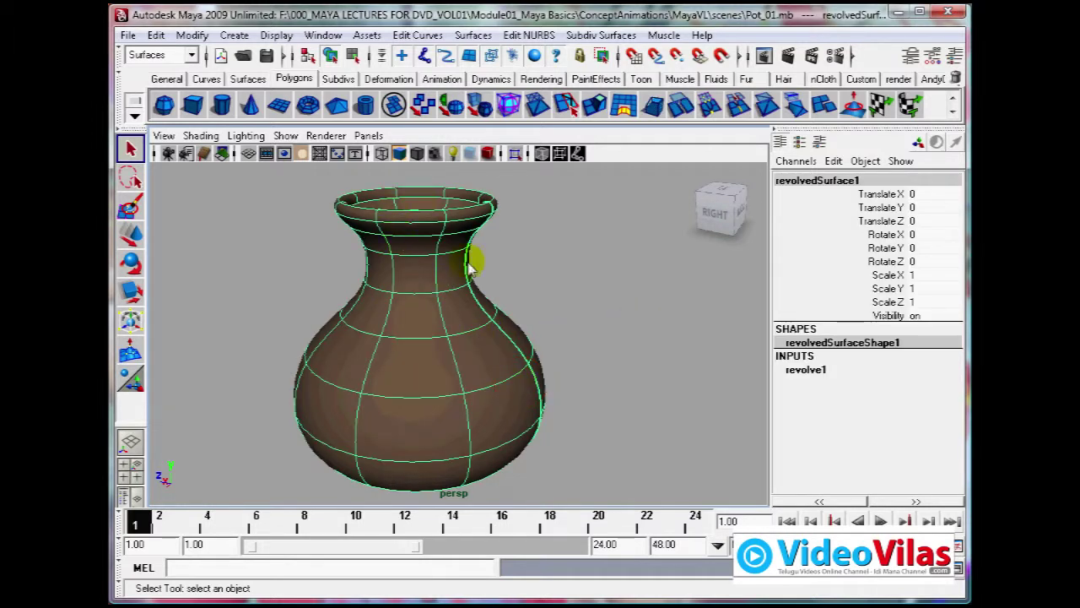
pyautogui.keyDown('alt'); pyautogui.moveTo(494, 385); pyautogui.dragTo(492, 352); pyautogui.keyUp('alt')
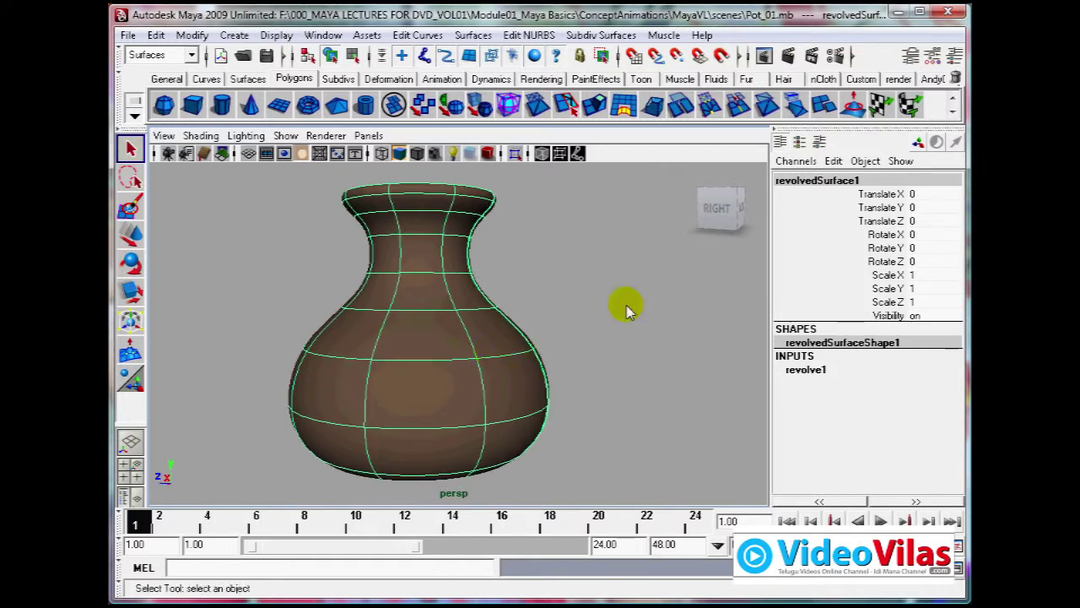
pyautogui.click(572, 330)
pyautogui.click(438, 367)
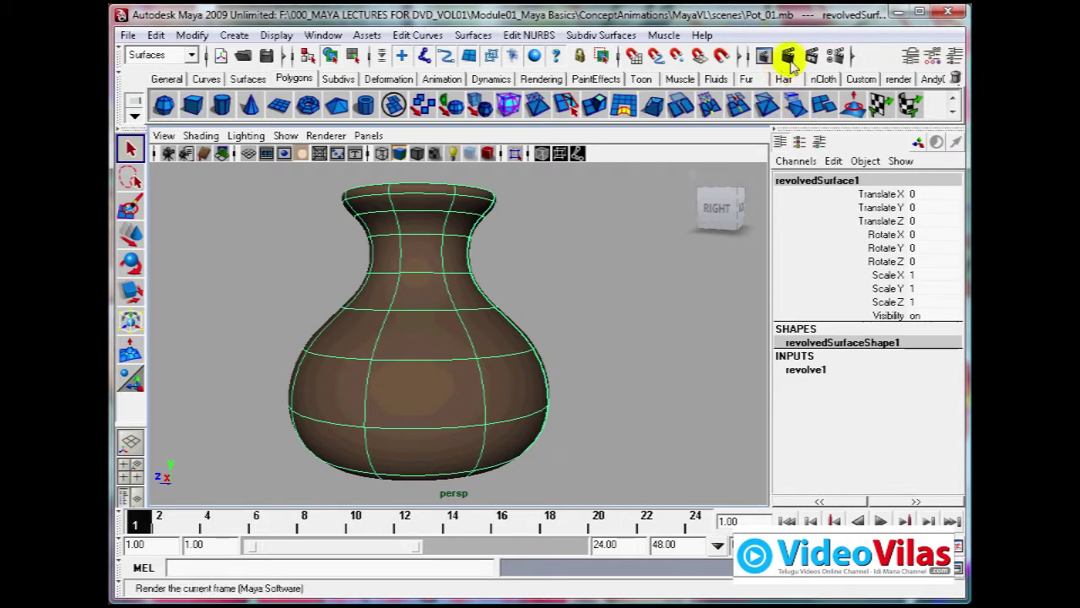
# Step: Bring up the pot's PotTex attributes again, render the current frame from a closer angle, and close the render
pyautogui.keyDown('alt'); pyautogui.moveTo(425, 328); pyautogui.dragTo(448, 326); pyautogui.keyUp('alt')
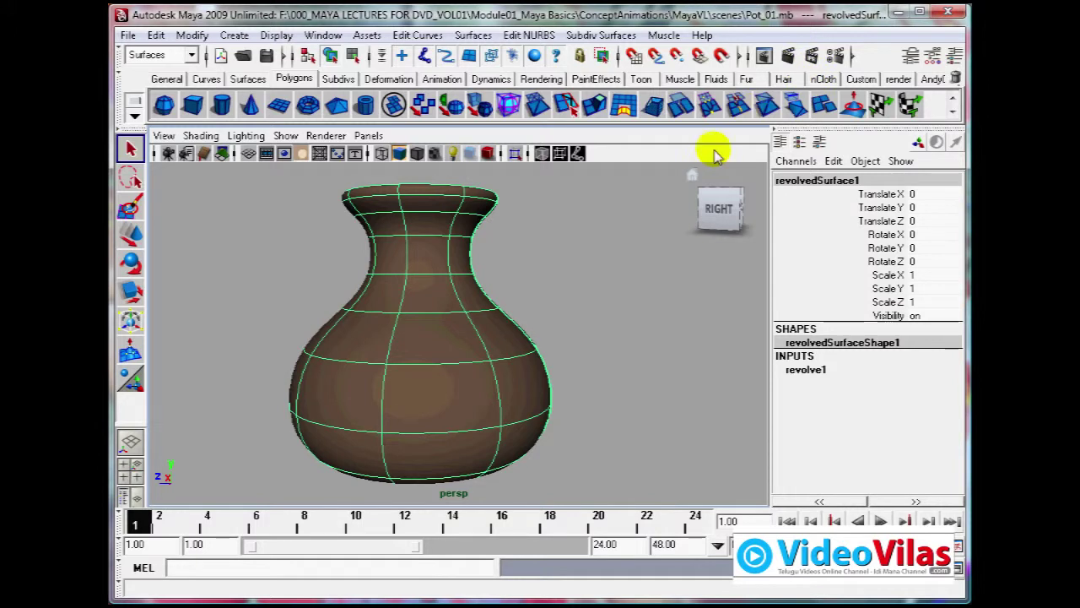
pyautogui.hotkey('ctrl', 'a')
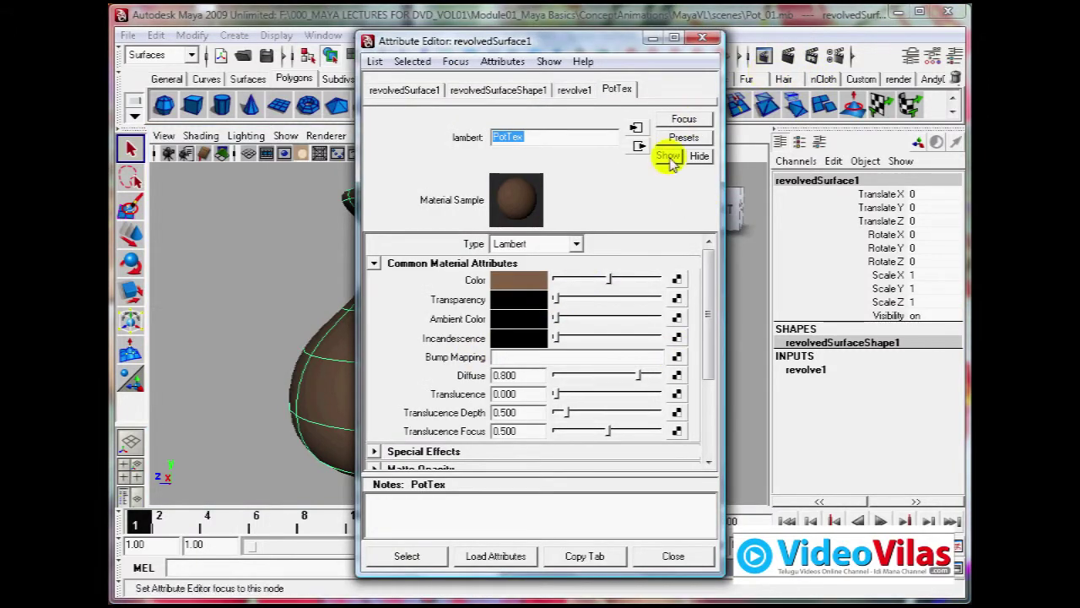
pyautogui.click(288, 310)
pyautogui.keyDown('alt'); pyautogui.moveTo(289, 310); pyautogui.dragTo(340, 306); pyautogui.keyUp('alt')
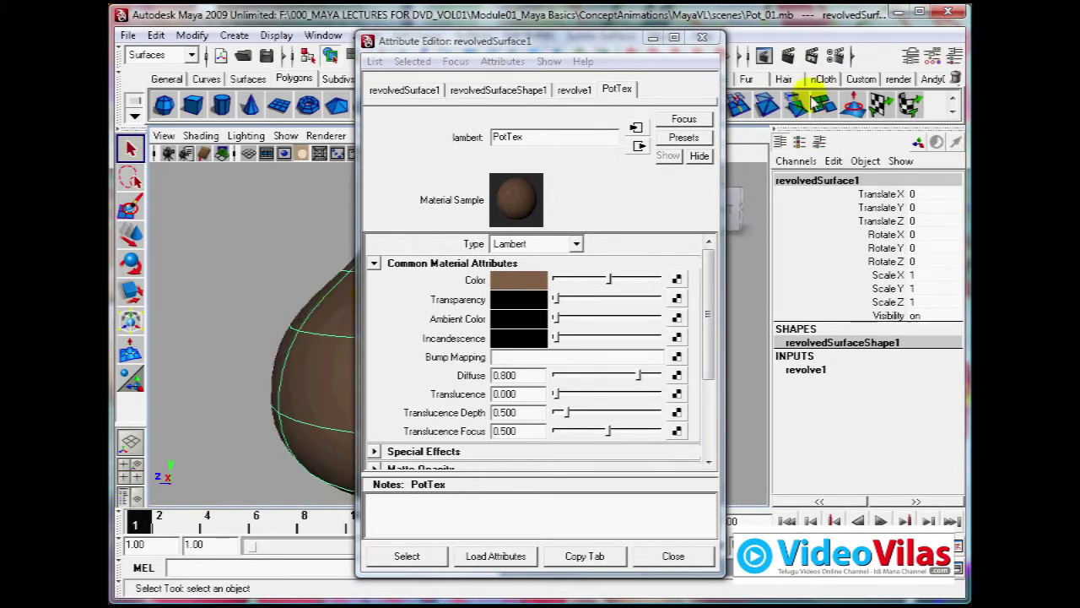
pyautogui.click(787, 55)
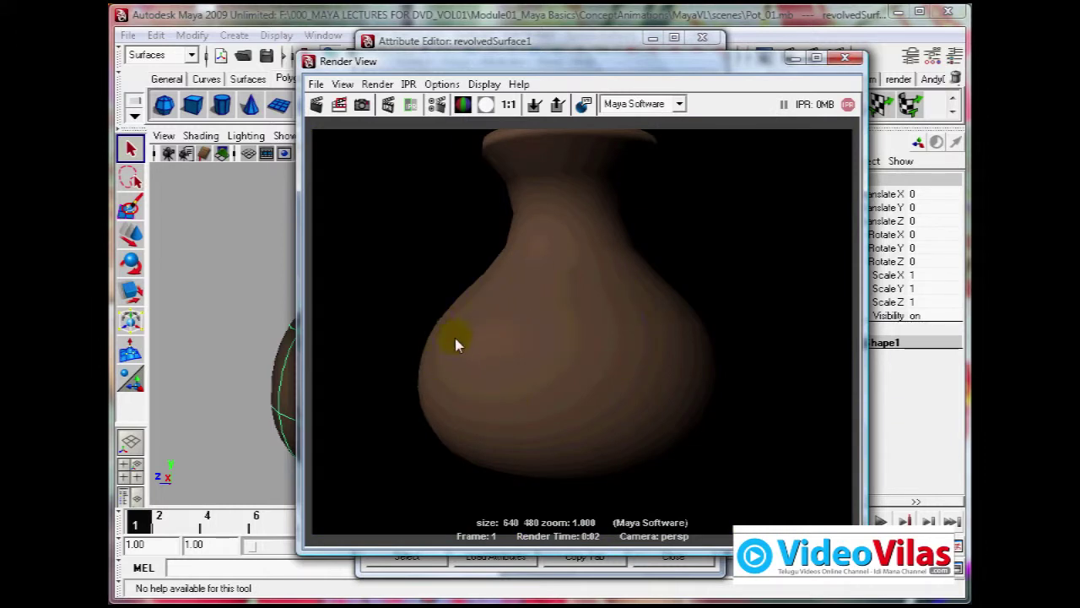
pyautogui.click(845, 56)
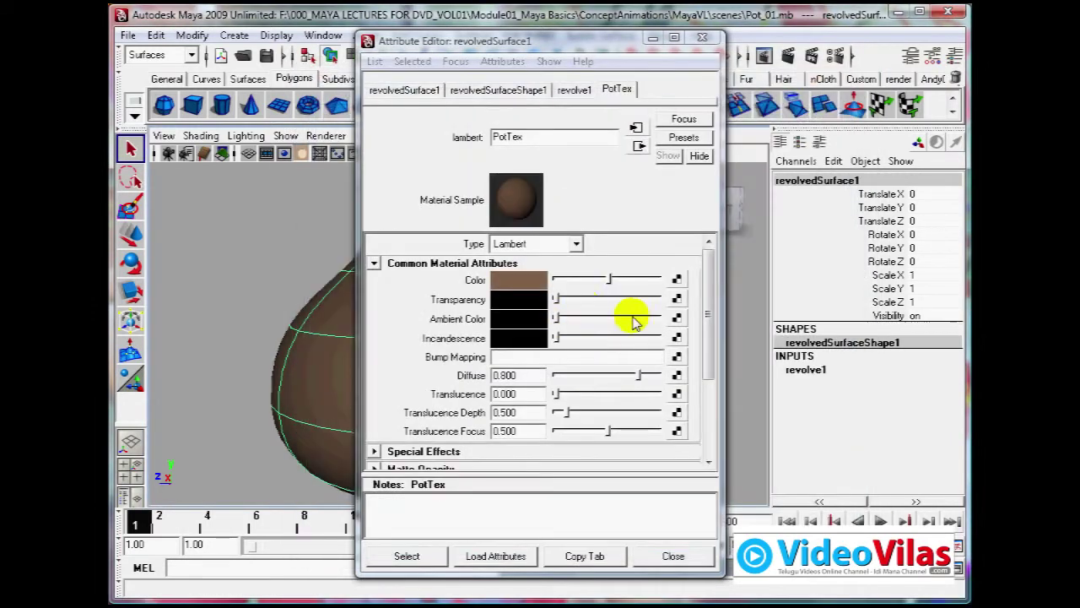
# Step: Apply a 2D Fractal texture to PotTex's bump mapping, render the pot, and place the render beside the bump attributes
pyautogui.click(676, 356)
pyautogui.click(677, 356)
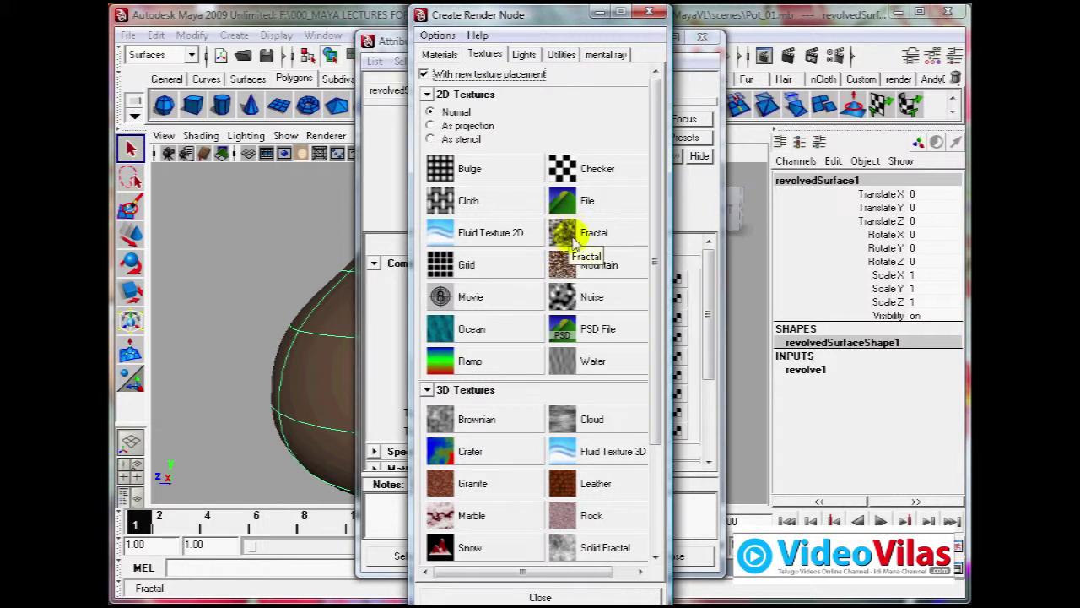
pyautogui.click(573, 238)
pyautogui.moveTo(521, 44); pyautogui.dragTo(433, 40)
pyautogui.click(787, 55)
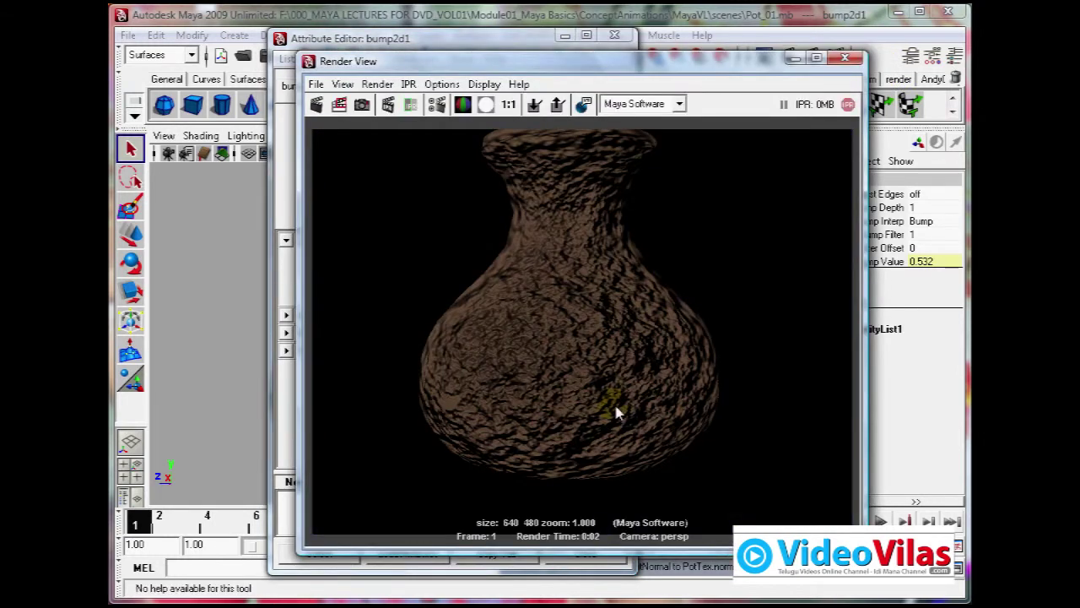
pyautogui.moveTo(616, 68); pyautogui.dragTo(746, 64)
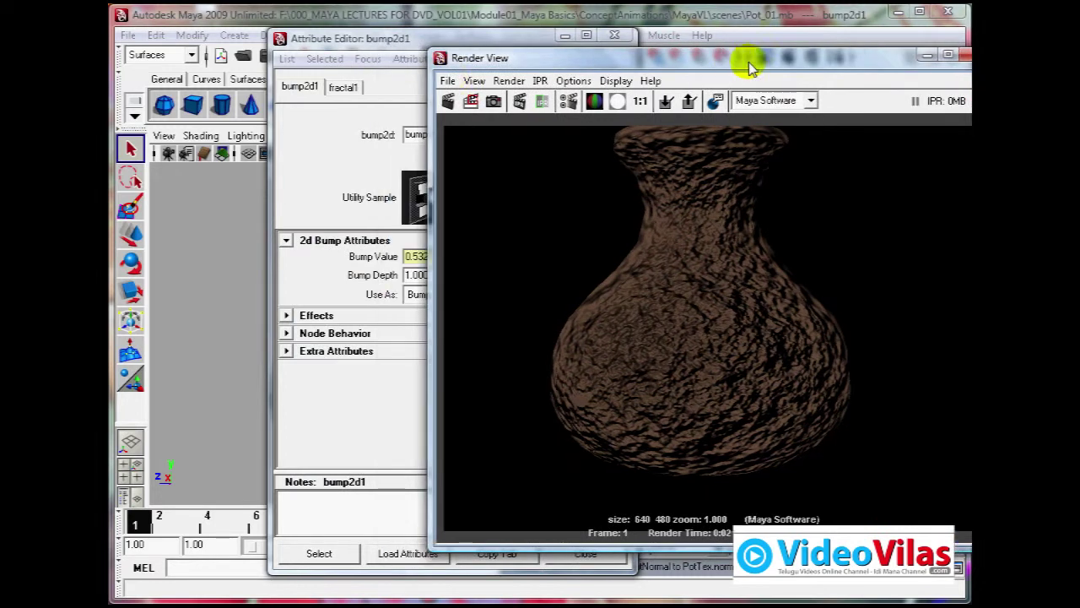
pyautogui.moveTo(413, 42); pyautogui.dragTo(345, 38)
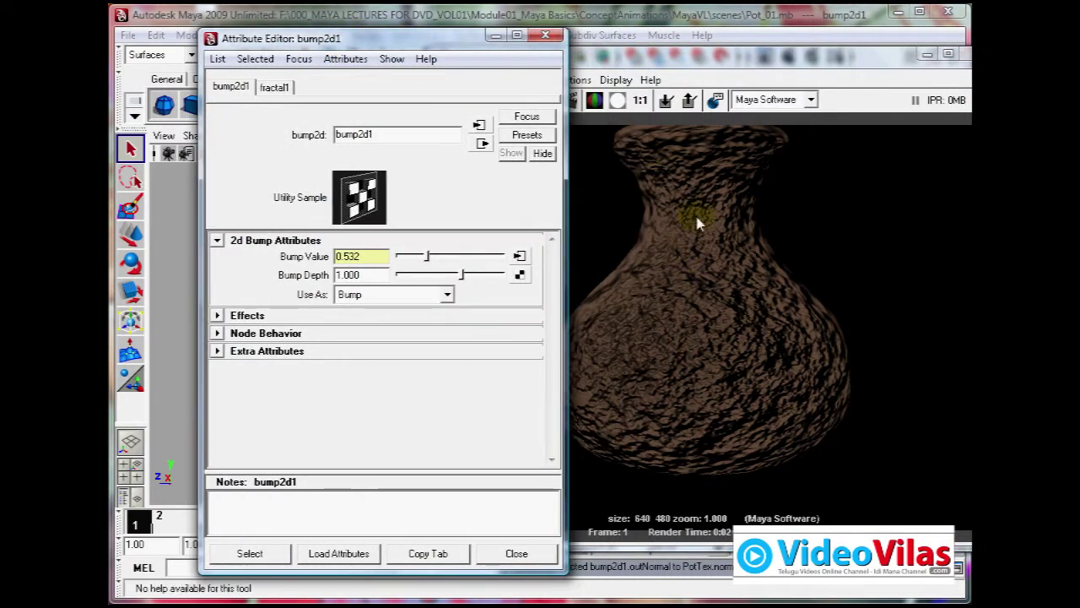
# Step: Set the bump depth to 0.2 and render the pot again to check the surface roughness
pyautogui.click(363, 274)
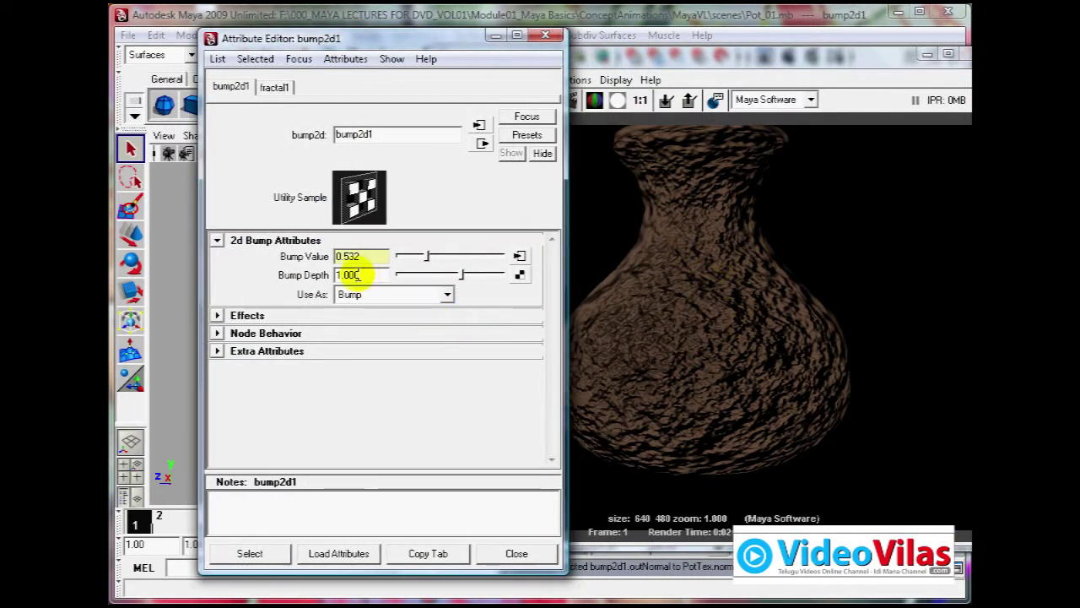
pyautogui.moveTo(369, 273); pyautogui.dragTo(314, 276)
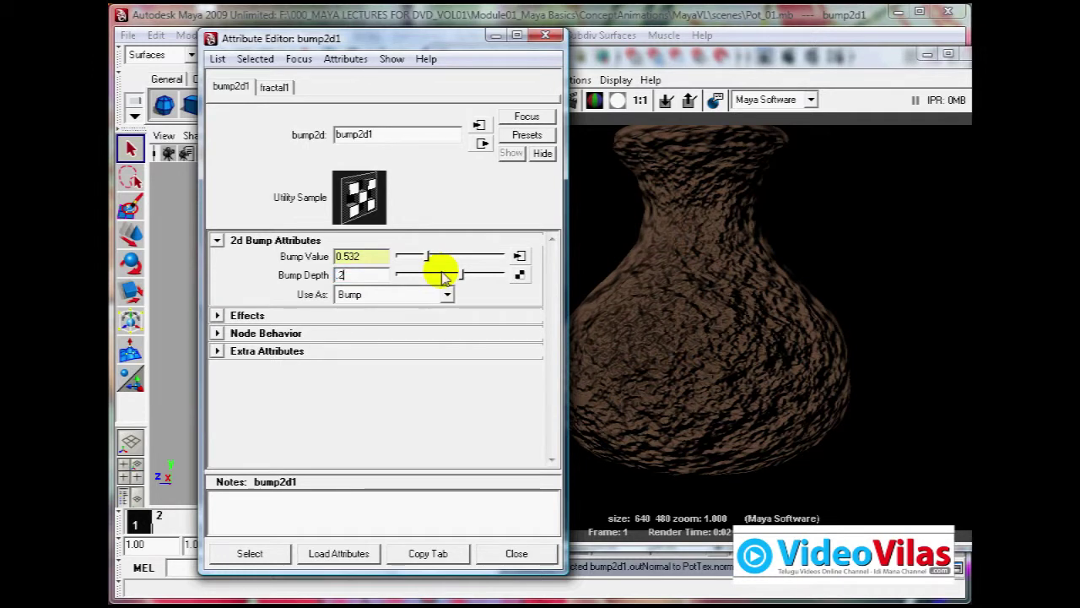
pyautogui.click(615, 54)
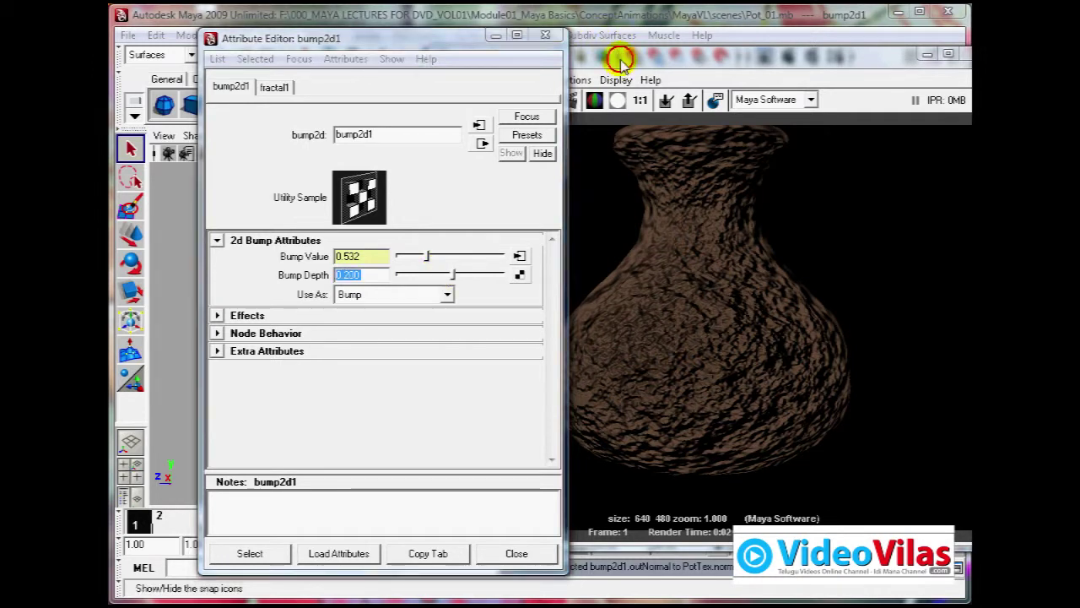
pyautogui.click(444, 99)
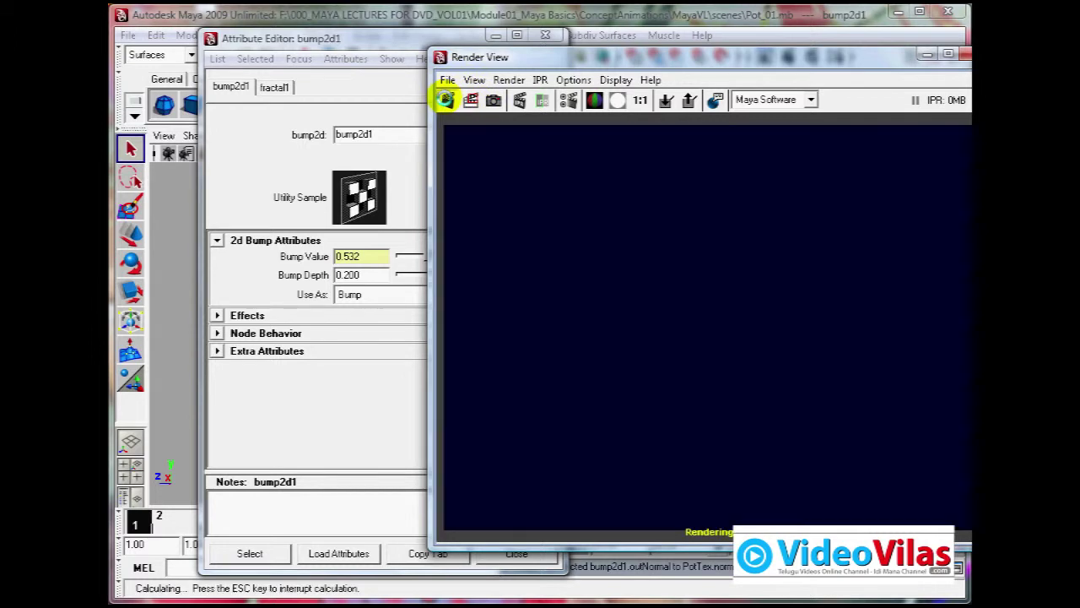
pyautogui.click(730, 271)
# Step: Lower the bump depth to 0.1 and render the pot again
pyautogui.click(345, 39)
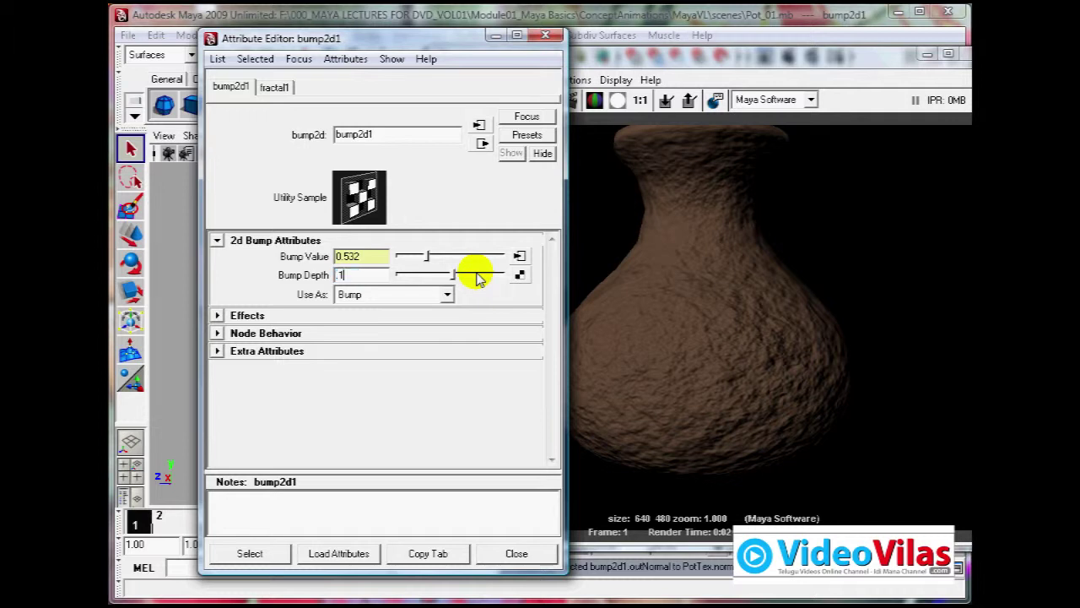
pyautogui.click(651, 68)
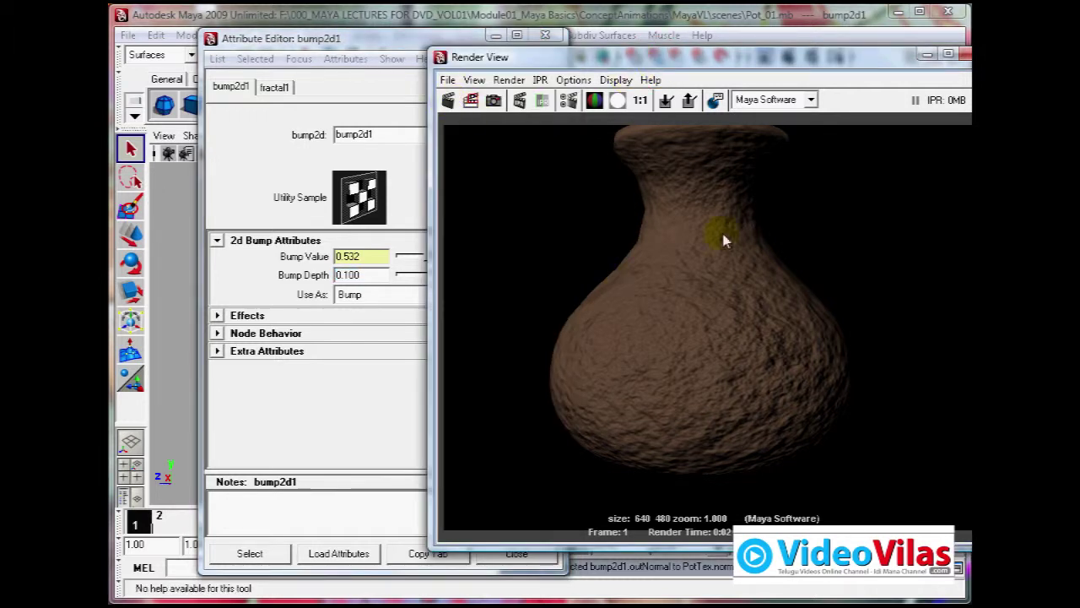
pyautogui.click(333, 284)
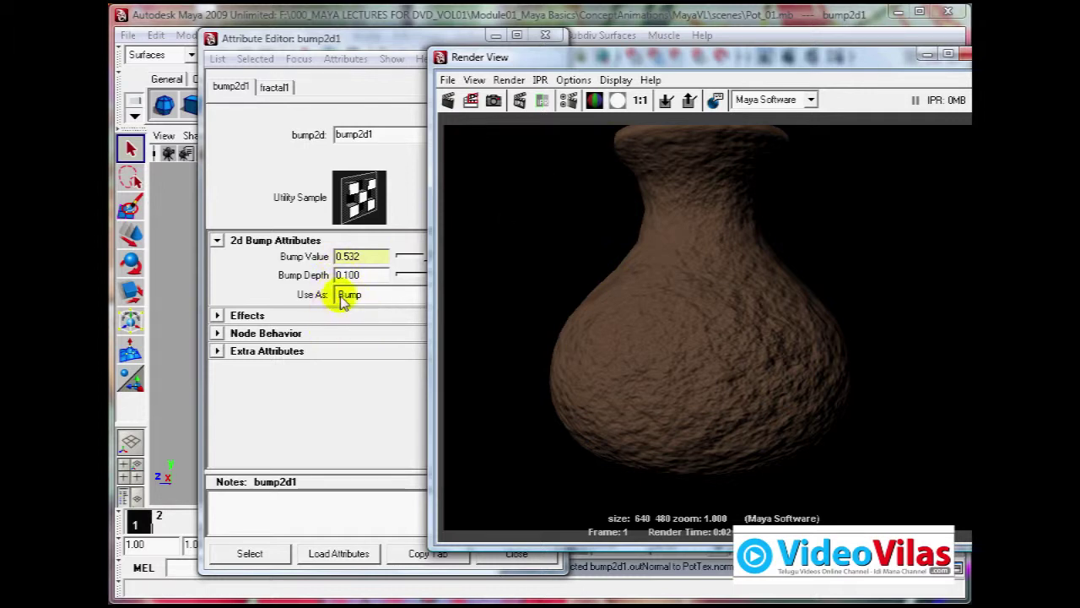
pyautogui.click(449, 99)
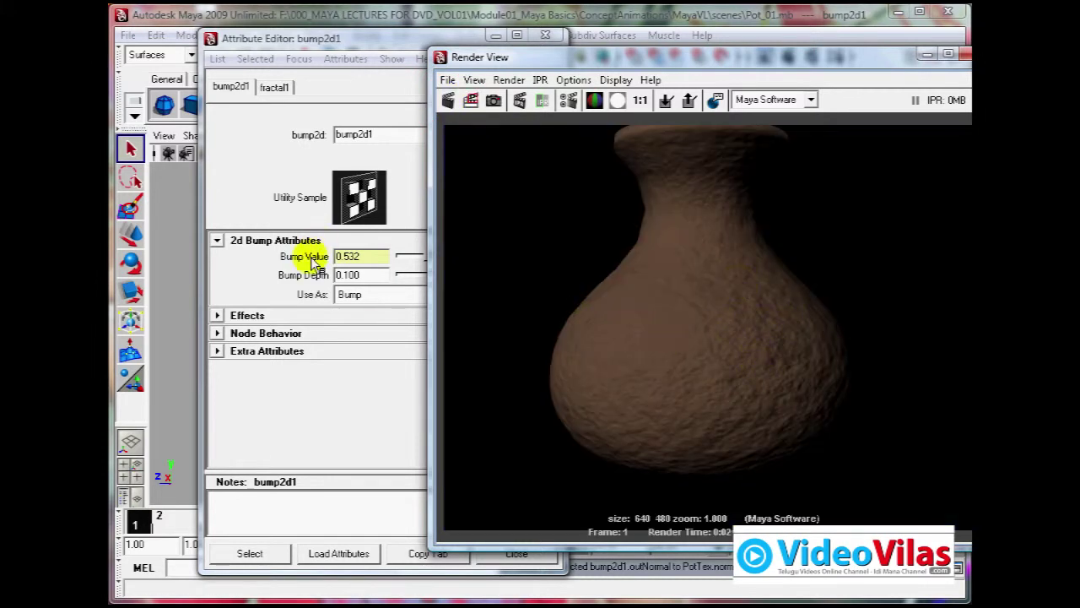
# Step: Reduce the bump depth to 0.05 and render the pot again
pyautogui.click(353, 275)
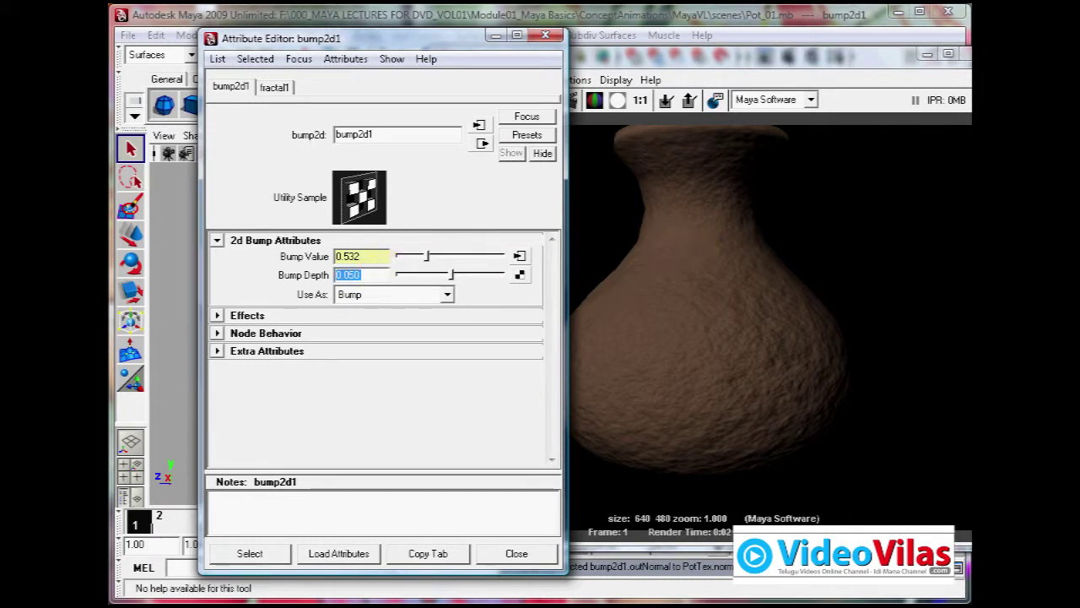
pyautogui.click(795, 56)
pyautogui.click(448, 100)
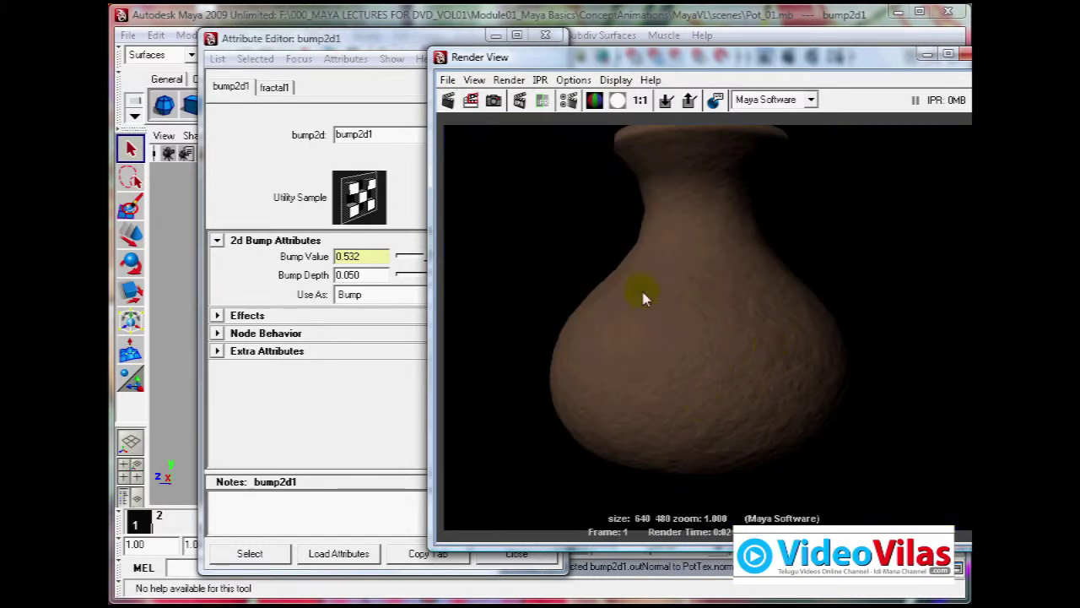
# Step: Set the bump depth to 0.025 and render the pot to check the finer texture
pyautogui.click(368, 274)
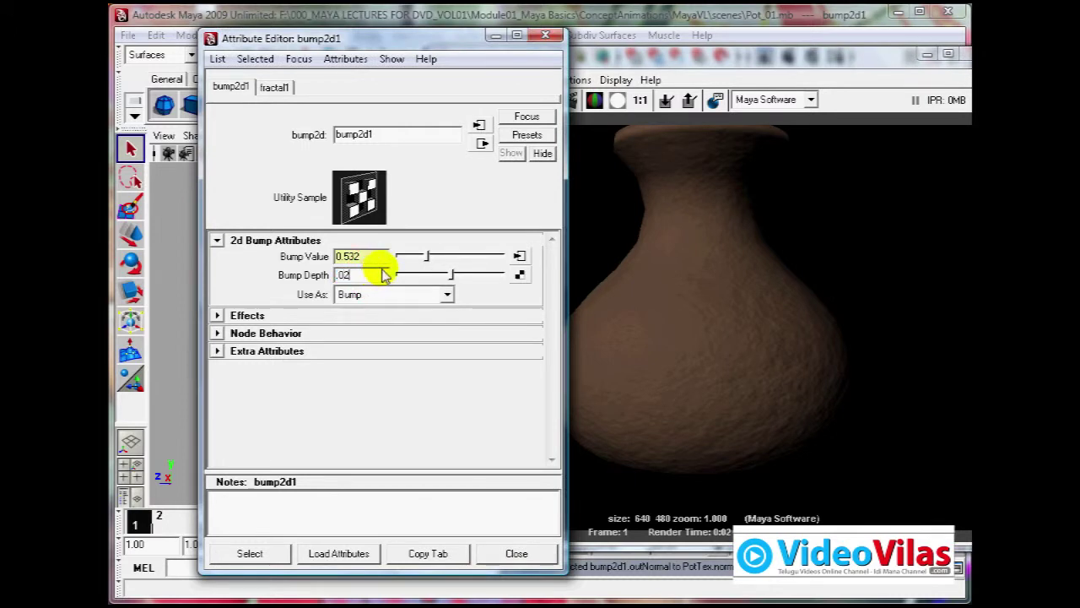
pyautogui.click(662, 52)
pyautogui.click(449, 100)
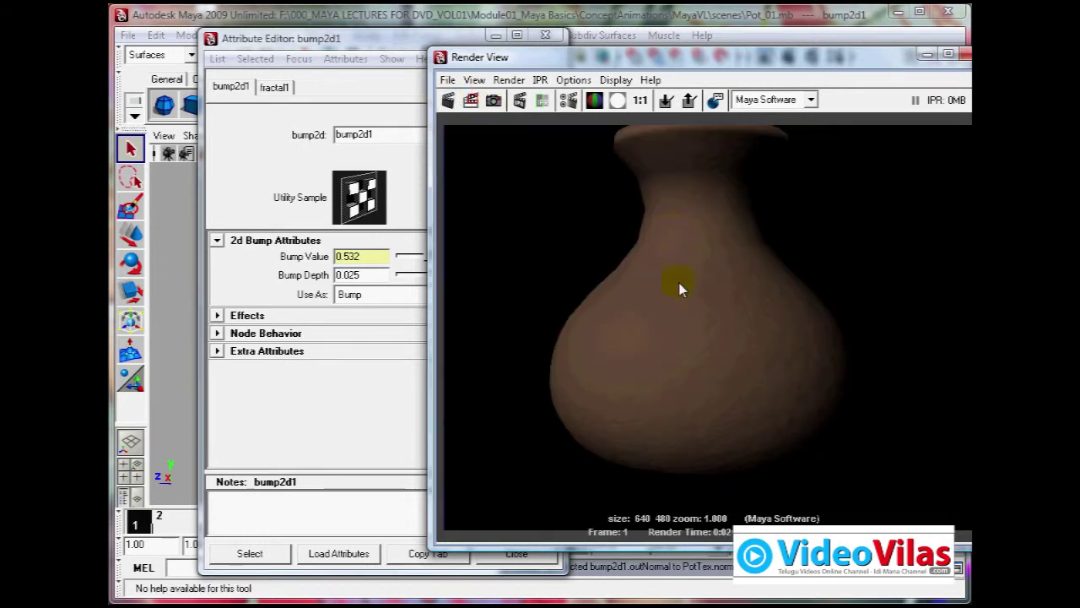
pyautogui.click(782, 371)
# Step: Close the bump attributes, render the pot from a higher angle showing its opening, and close the render after inspecting it
pyautogui.click(361, 41)
pyautogui.click(545, 35)
pyautogui.moveTo(682, 56)
pyautogui.mouseDown()
pyautogui.moveTo(642, 58)
pyautogui.moveTo(675, 53)
pyautogui.mouseUp()
pyautogui.keyDown('alt'); pyautogui.moveTo(301, 288); pyautogui.dragTo(312, 384); pyautogui.keyUp('alt')
pyautogui.click(439, 94)
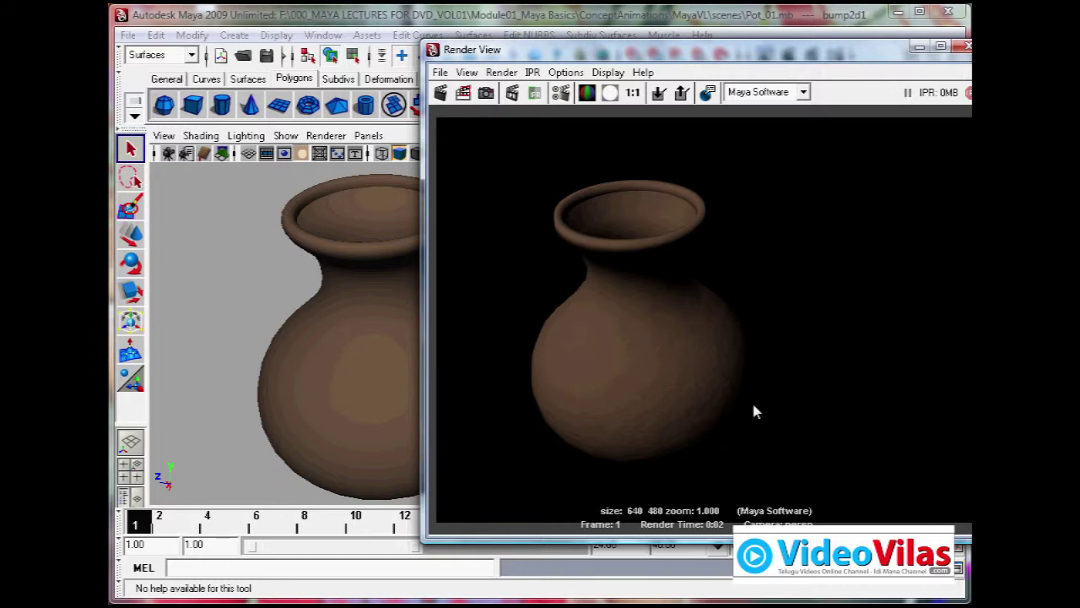
pyautogui.keyDown('alt'); pyautogui.moveTo(285, 374); pyautogui.dragTo(247, 322); pyautogui.keyUp('alt')
pyautogui.click(536, 397)
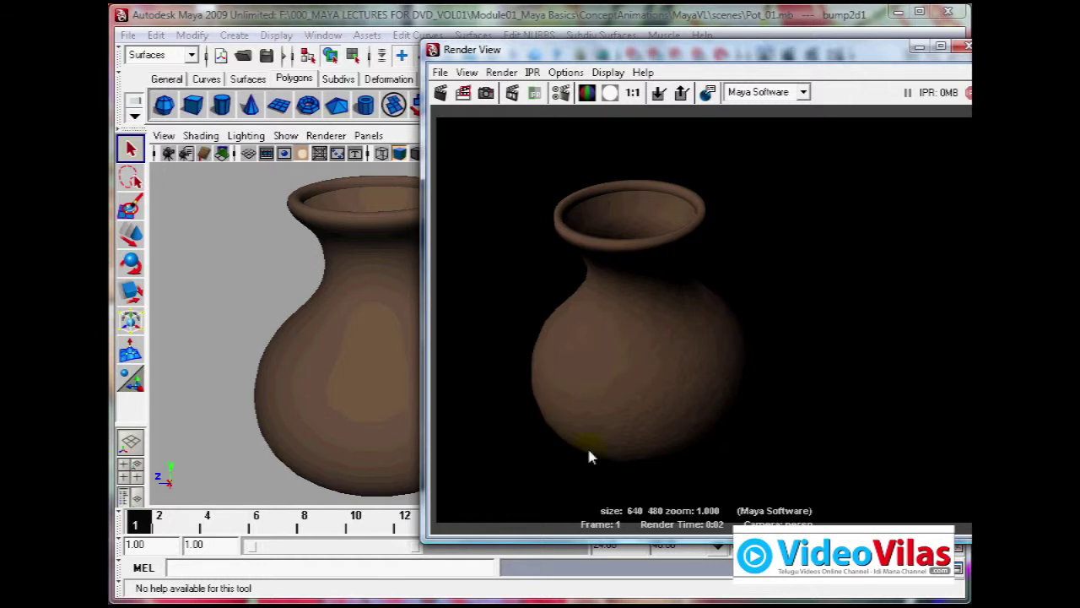
pyautogui.moveTo(885, 53); pyautogui.dragTo(762, 53)
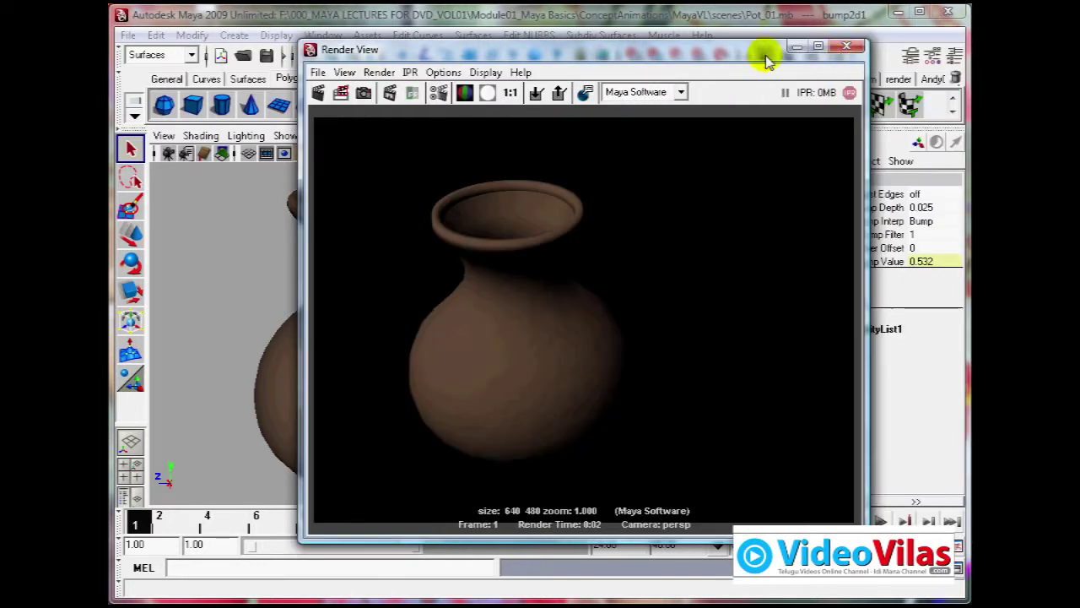
pyautogui.click(847, 49)
# Step: Select the pot and open the Hypershade rendering editor
pyautogui.click(535, 352)
pyautogui.keyDown('alt'); pyautogui.moveTo(535, 352); pyautogui.dragTo(437, 369); pyautogui.keyUp('alt')
pyautogui.click(440, 369)
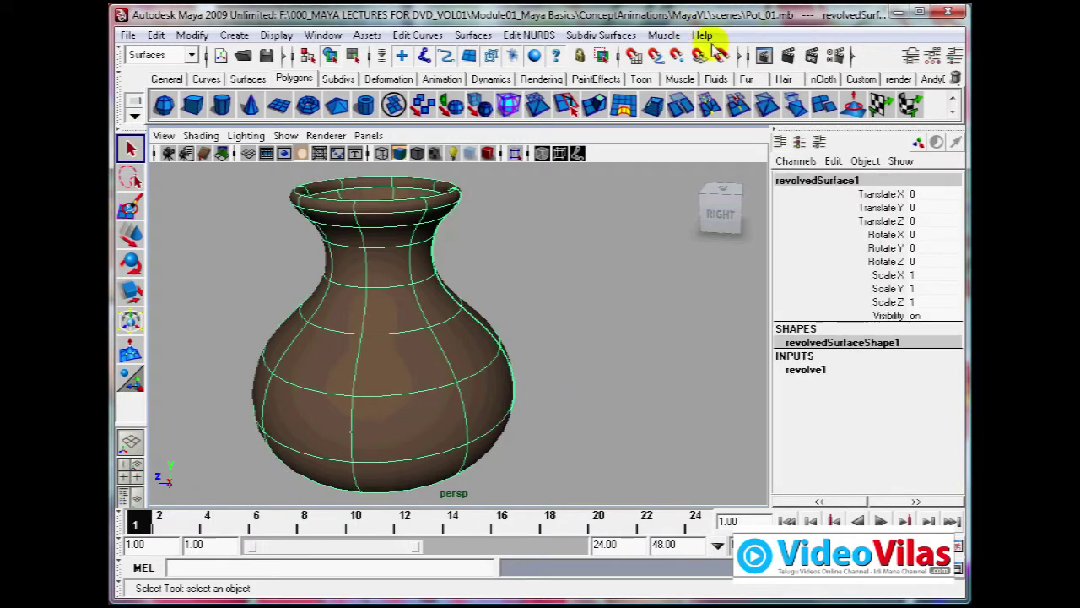
pyautogui.click(322, 36)
pyautogui.moveTo(379, 76)
pyautogui.click(530, 118)
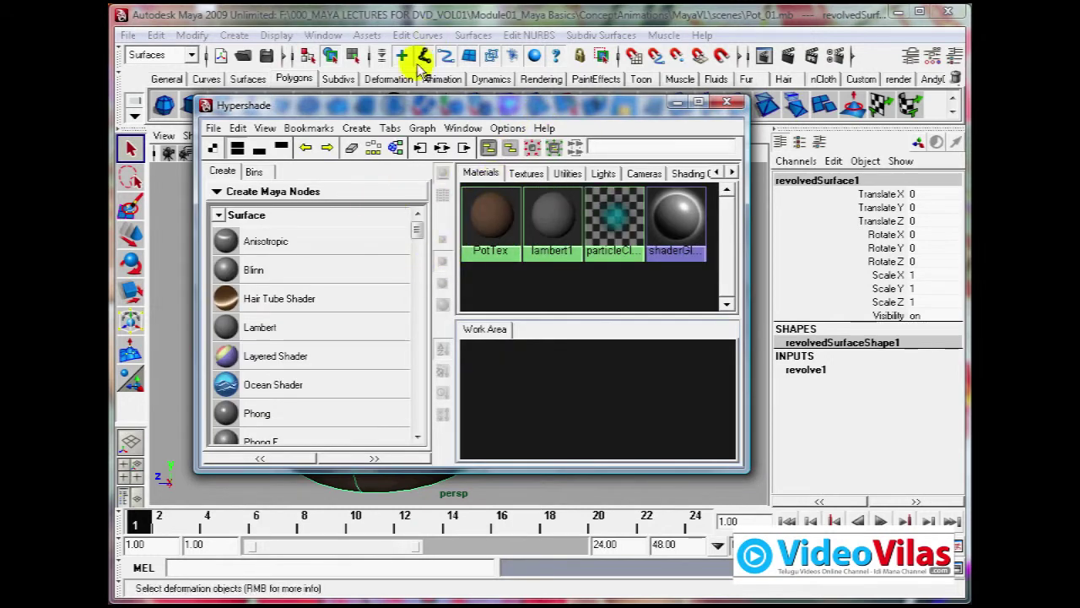
# Step: Graph the PotTex material's input and output connections, enlarge the Hypershade, and show only its work area
pyautogui.moveTo(417, 105); pyautogui.dragTo(533, 96)
pyautogui.click(580, 199)
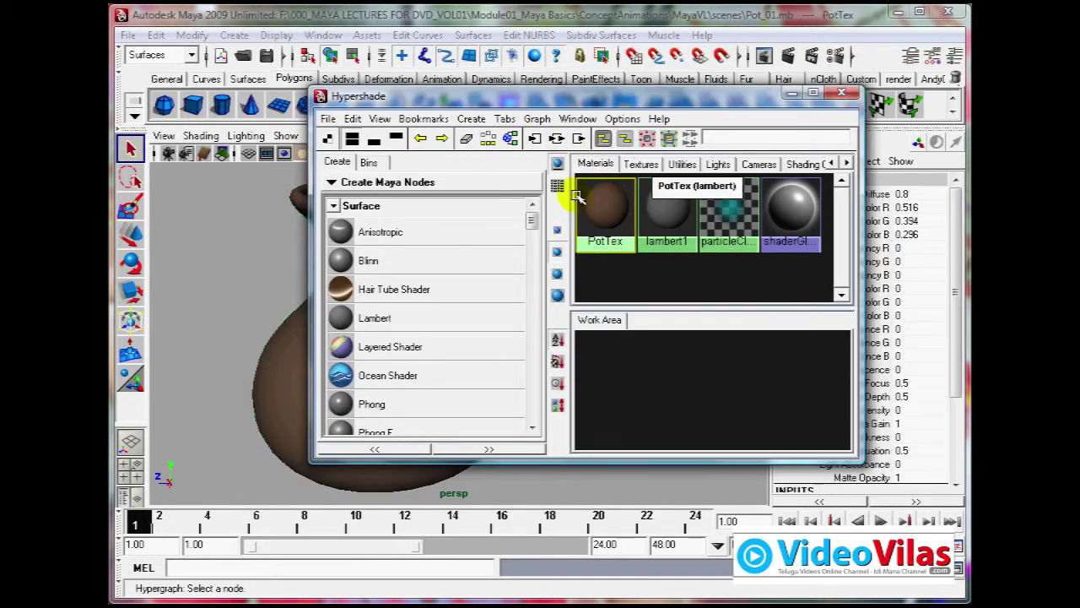
pyautogui.click(554, 140)
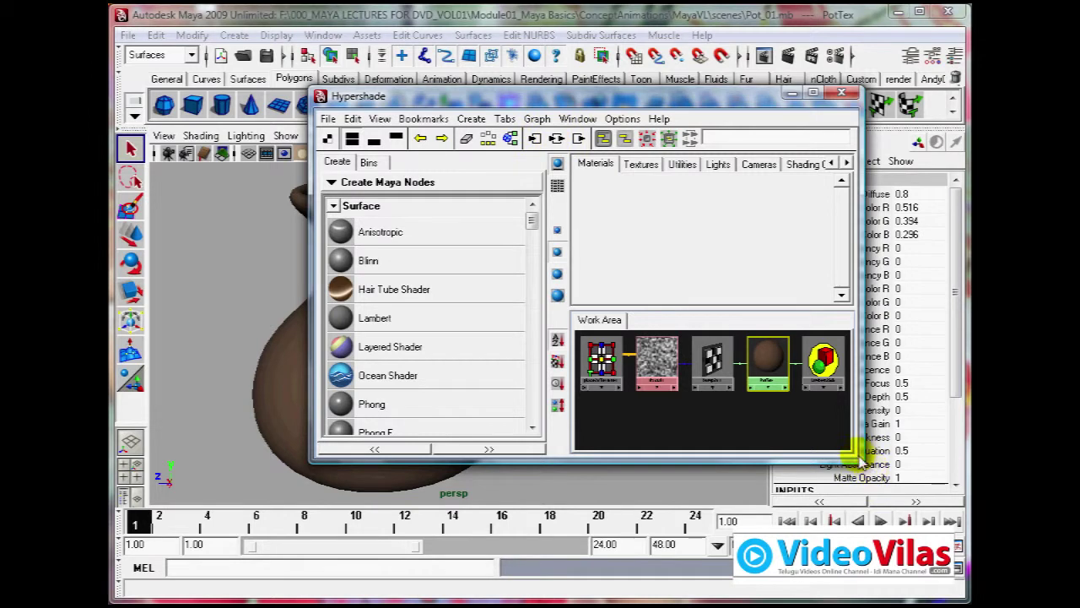
pyautogui.moveTo(857, 456); pyautogui.dragTo(882, 533)
pyautogui.click(374, 139)
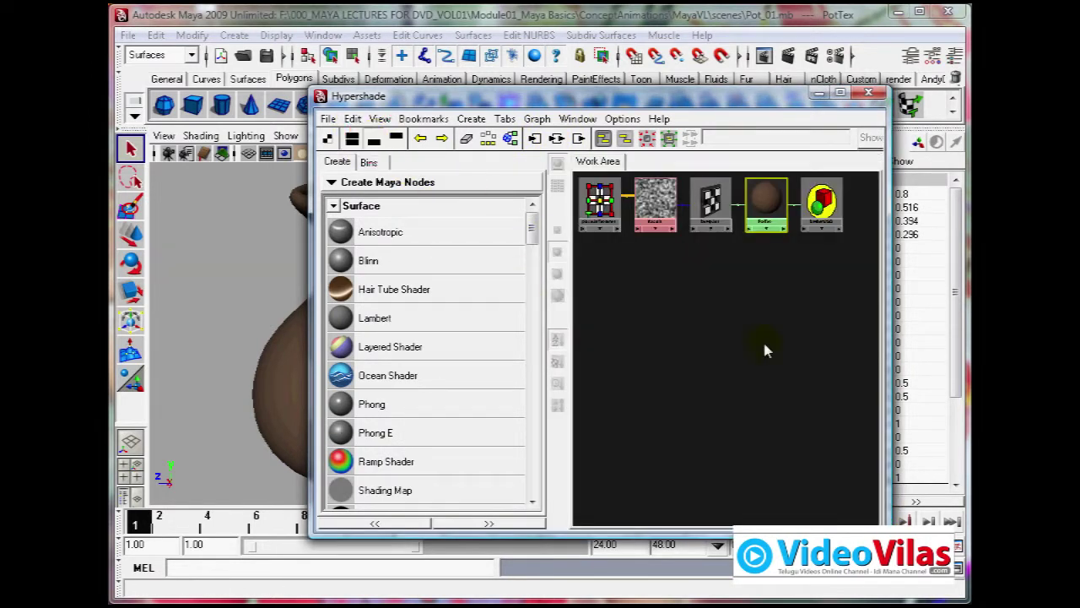
# Step: Examine how the placement, fractal and bump nodes feed PotTex, deselect everything, and restore the combined materials and work area view
pyautogui.keyDown('alt'); pyautogui.moveTo(726, 304); pyautogui.dragTo(730, 381, button='middle'); pyautogui.keyUp('alt')
pyautogui.scroll(2, 717, 342)
pyautogui.keyDown('alt'); pyautogui.moveTo(716, 343); pyautogui.dragTo(654, 352, button='middle'); pyautogui.keyUp('alt')
pyautogui.keyDown('alt'); pyautogui.moveTo(717, 334); pyautogui.dragTo(748, 351, button='middle'); pyautogui.keyUp('alt')
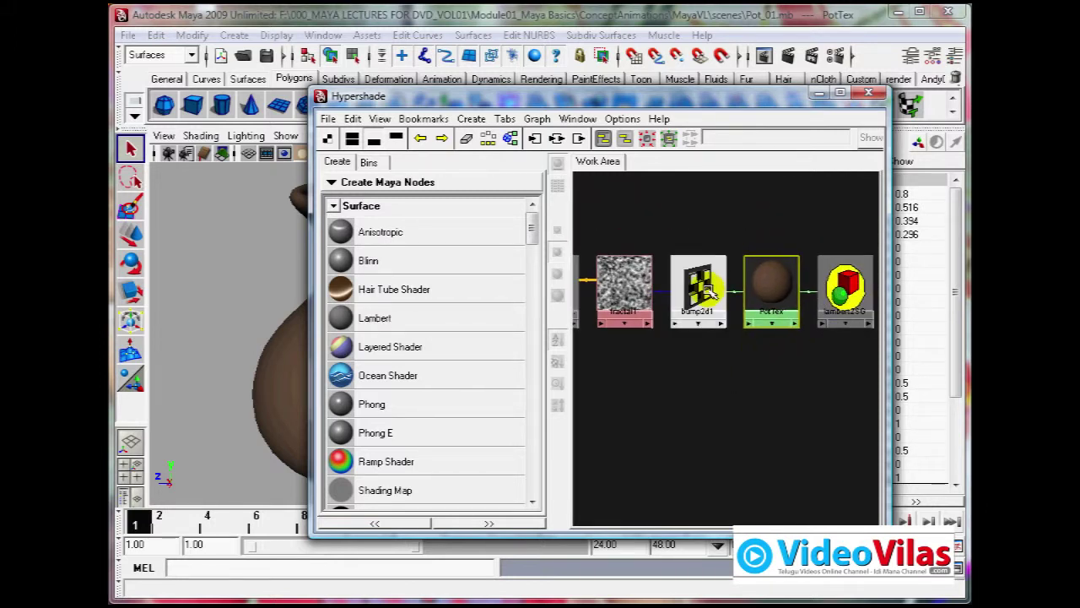
pyautogui.keyDown('alt'); pyautogui.moveTo(629, 303); pyautogui.dragTo(705, 305, button='middle'); pyautogui.keyUp('alt')
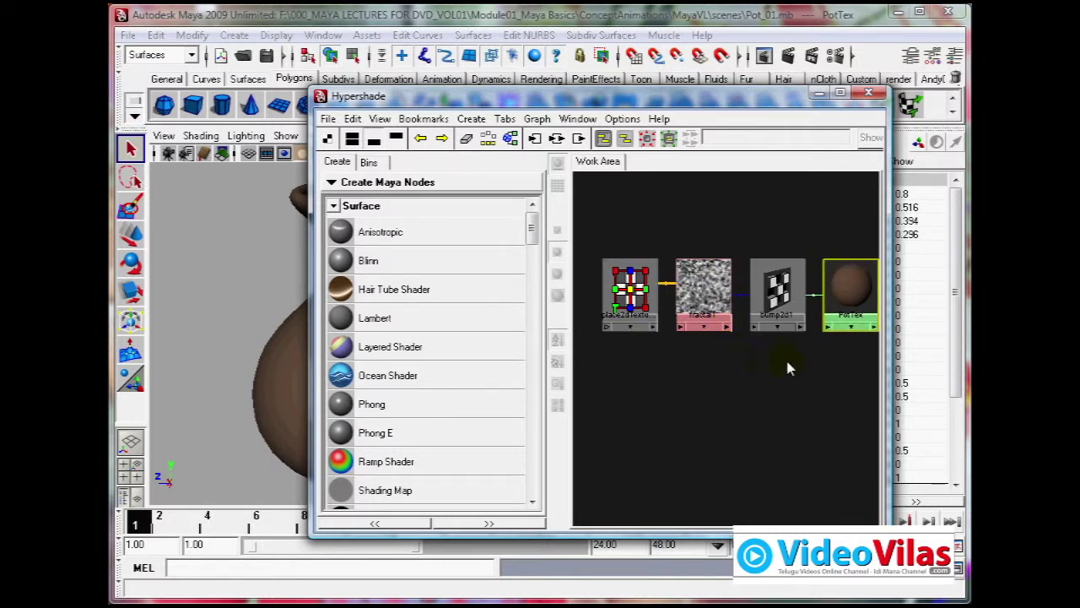
pyautogui.keyDown('alt'); pyautogui.moveTo(786, 357); pyautogui.dragTo(714, 359, button='middle'); pyautogui.keyUp('alt')
pyautogui.scroll(-1, 724, 357)
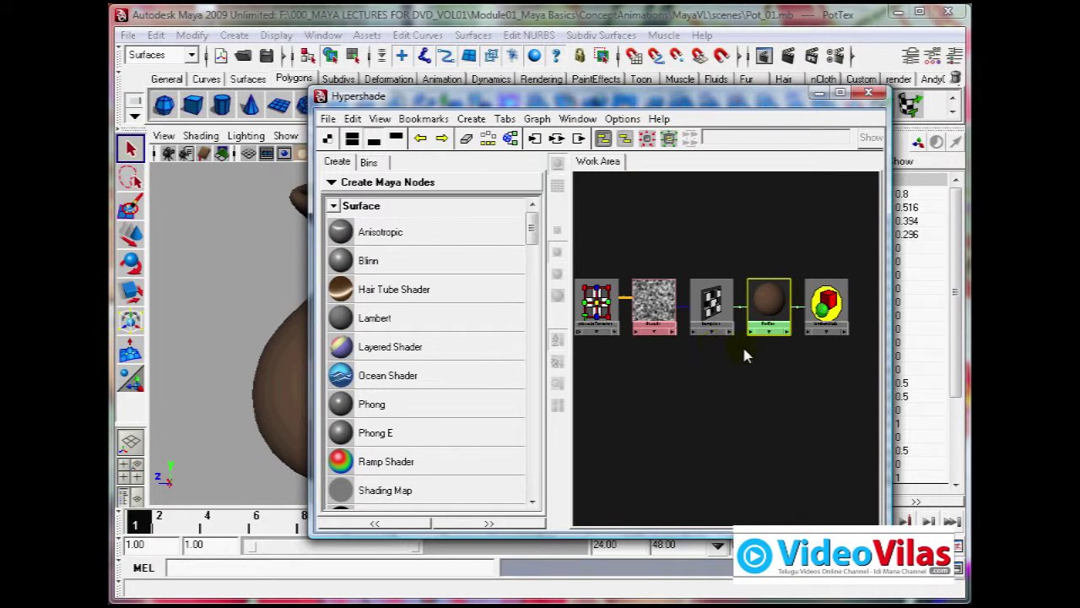
pyautogui.scroll(1, 729, 344)
pyautogui.keyDown('alt'); pyautogui.moveTo(729, 345); pyautogui.dragTo(763, 349, button='middle'); pyautogui.keyUp('alt')
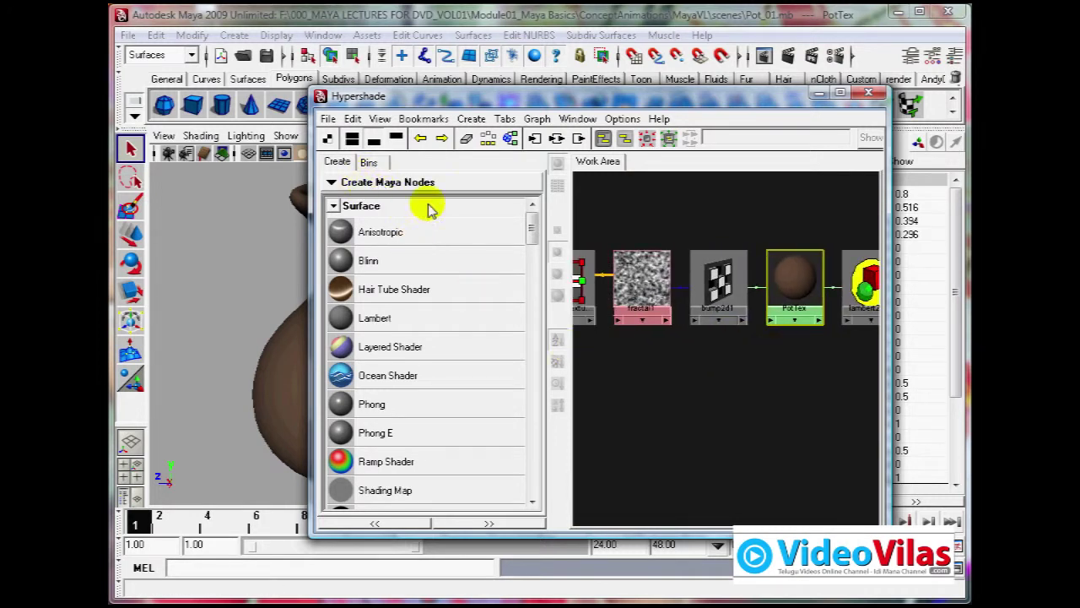
pyautogui.click(696, 413)
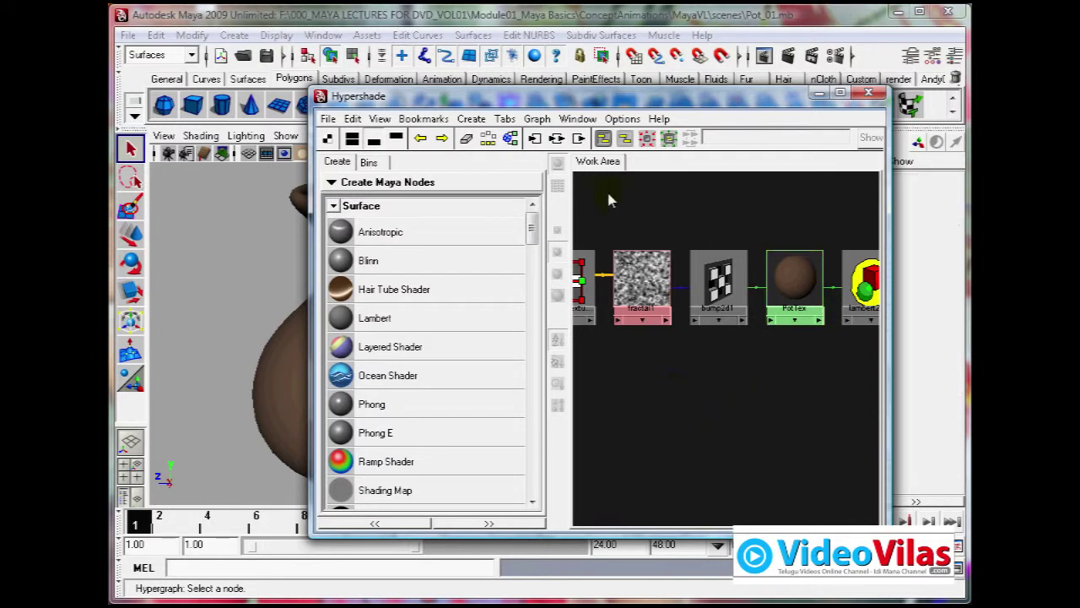
pyautogui.click(351, 139)
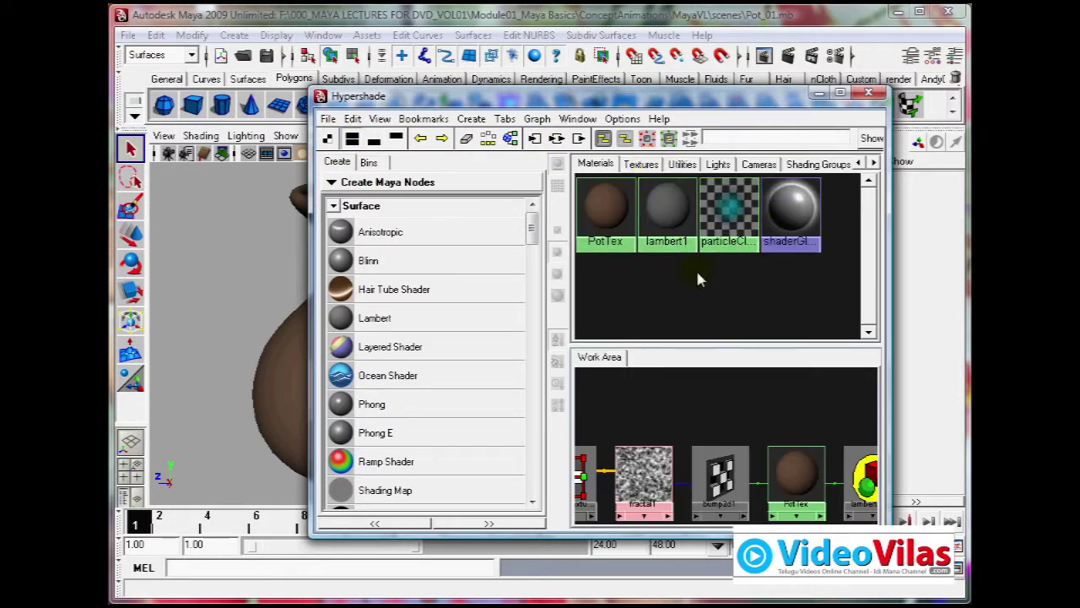
# Step: Reposition the Hypershade, collapse the surface material list, and create a 2D File texture node
pyautogui.click(689, 293)
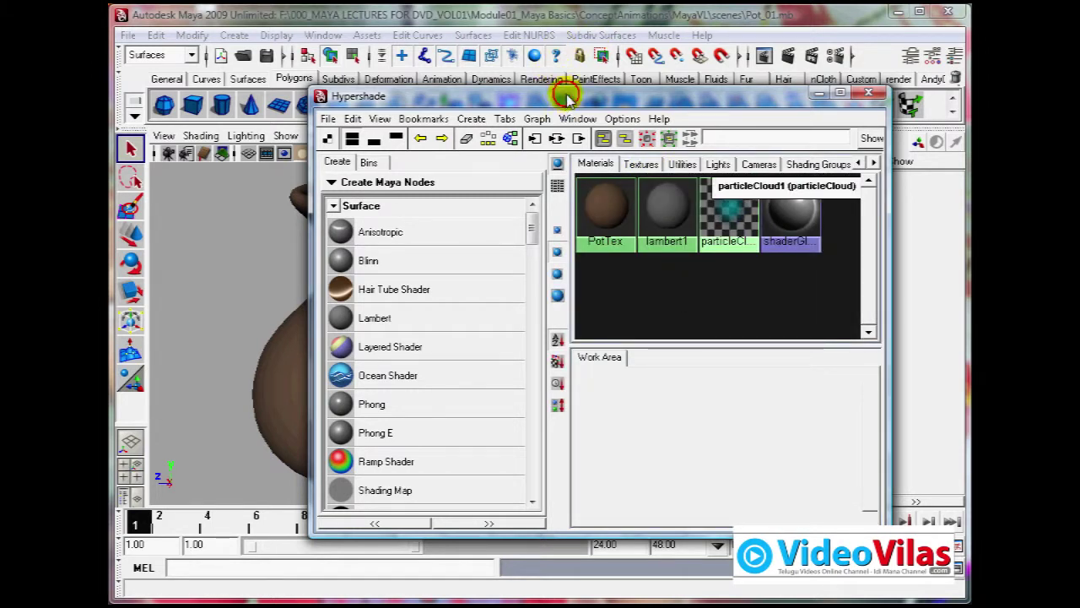
pyautogui.moveTo(567, 99); pyautogui.dragTo(514, 67)
pyautogui.click(305, 173)
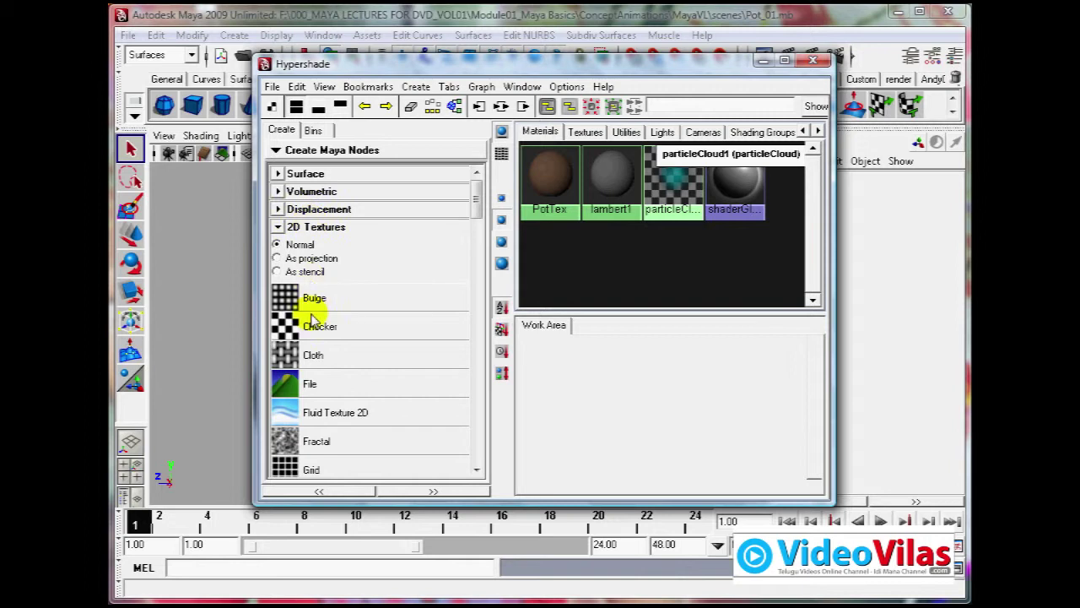
pyautogui.click(291, 385)
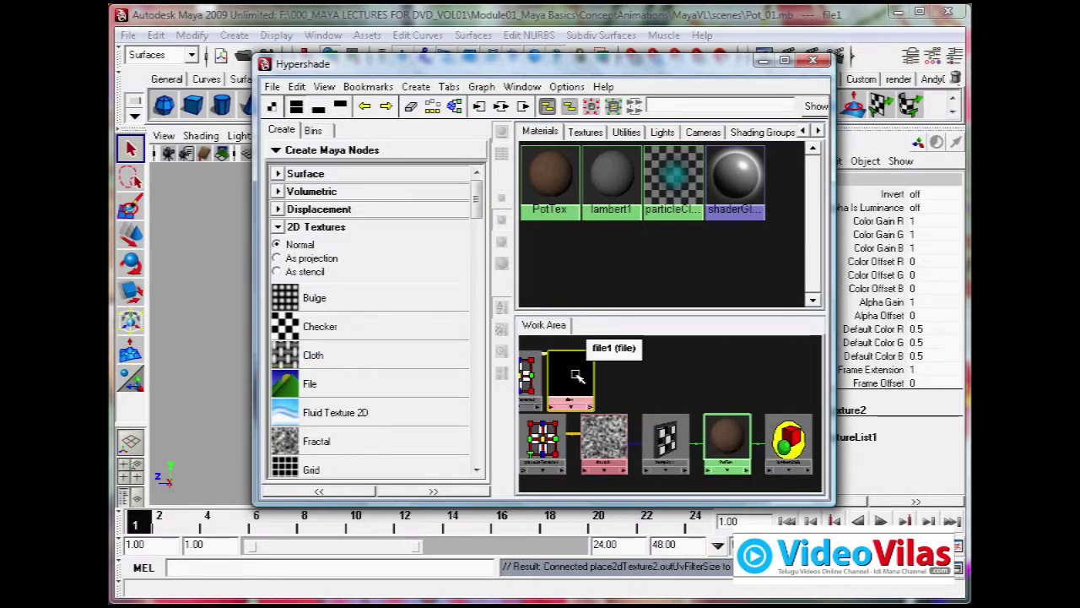
# Step: Connect the File texture to the bump2d1 node with the default connection, replacing the fractal, and move the fractal node aside
pyautogui.moveTo(575, 375); pyautogui.dragTo(655, 443, button='middle')
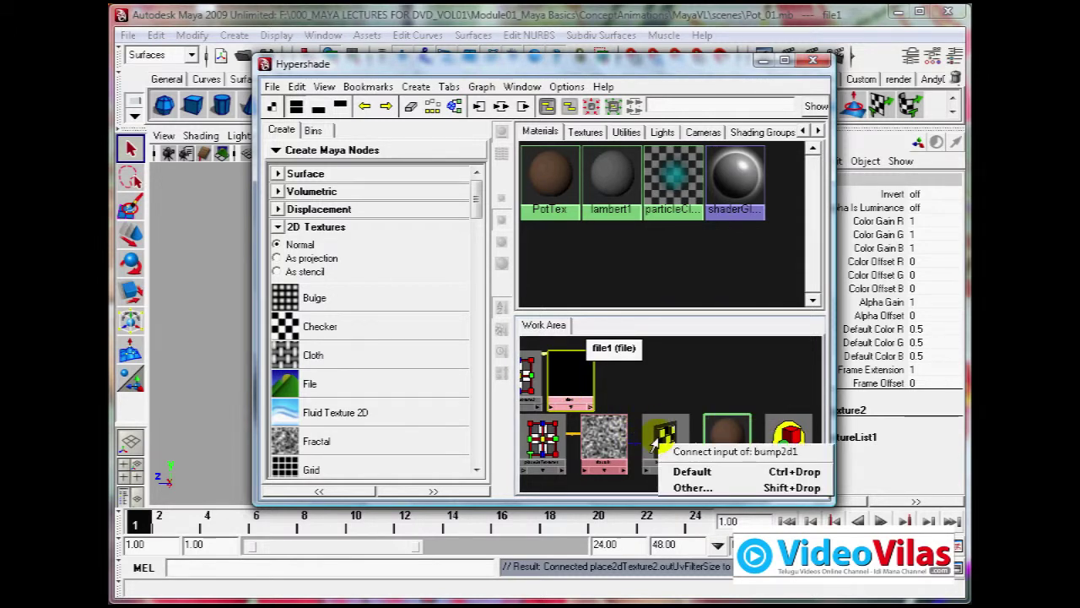
pyautogui.click(685, 472)
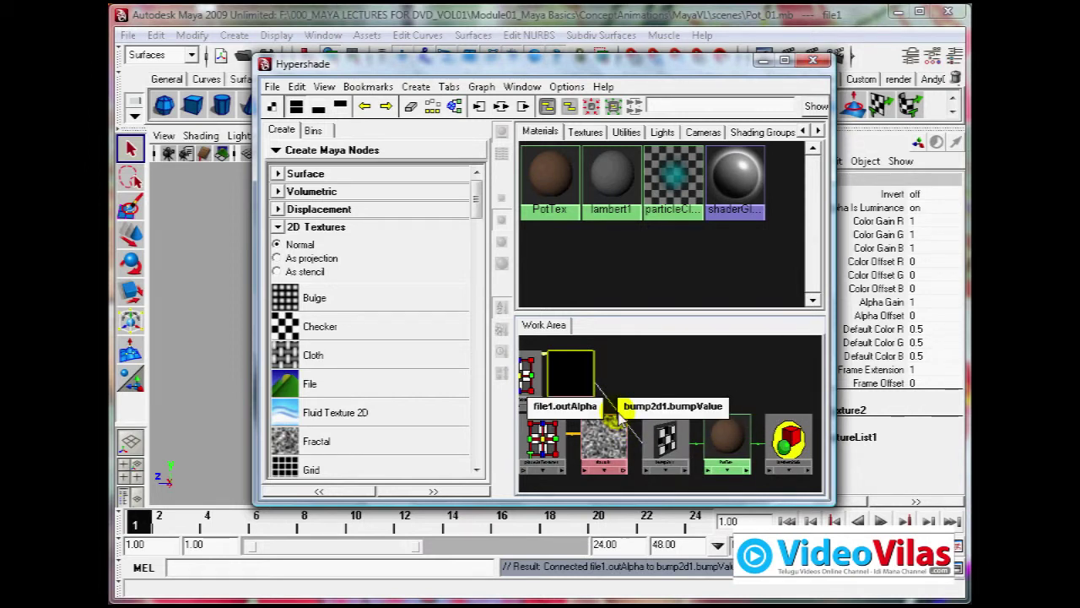
pyautogui.moveTo(599, 440); pyautogui.dragTo(583, 454)
pyautogui.scroll(-2, 661, 436)
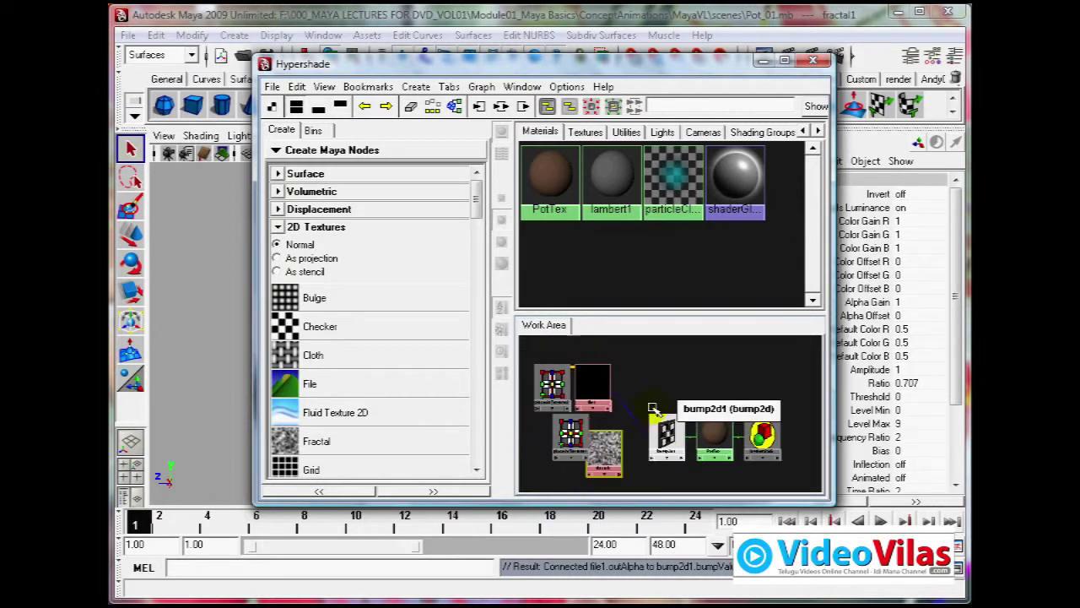
# Step: Load the Pattern_bump4pot image from the SourceFiles folder into the file1 texture and close its attributes
pyautogui.doubleClick(593, 387)
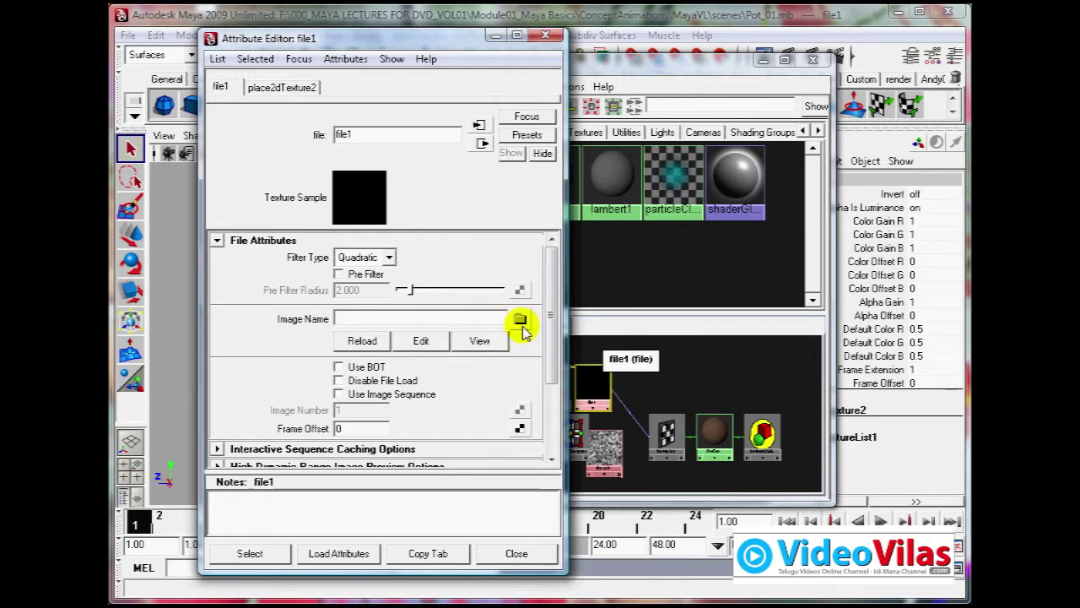
pyautogui.click(519, 320)
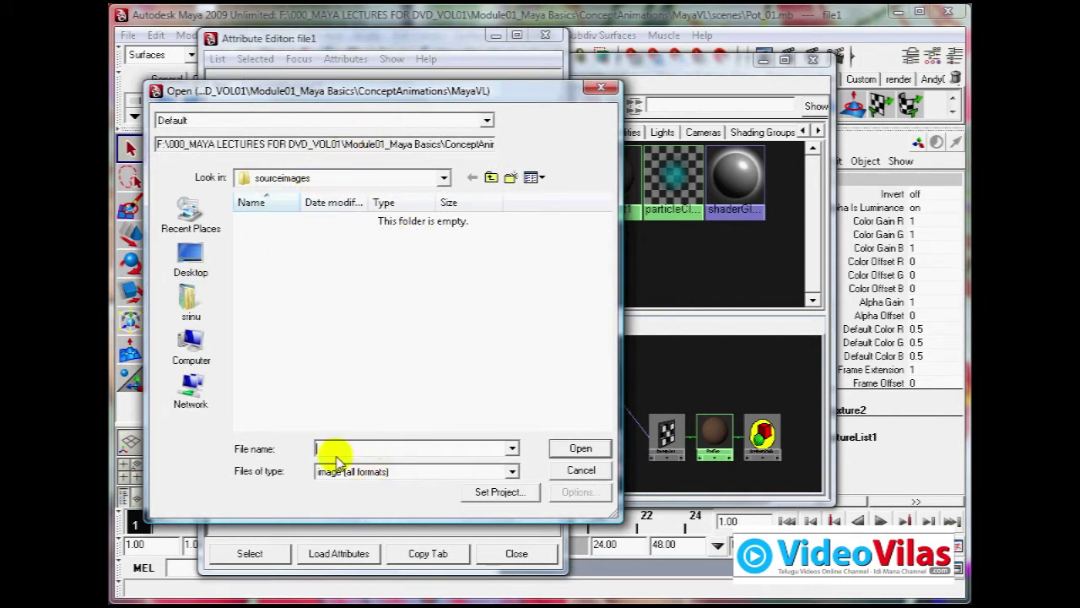
pyautogui.click(320, 177)
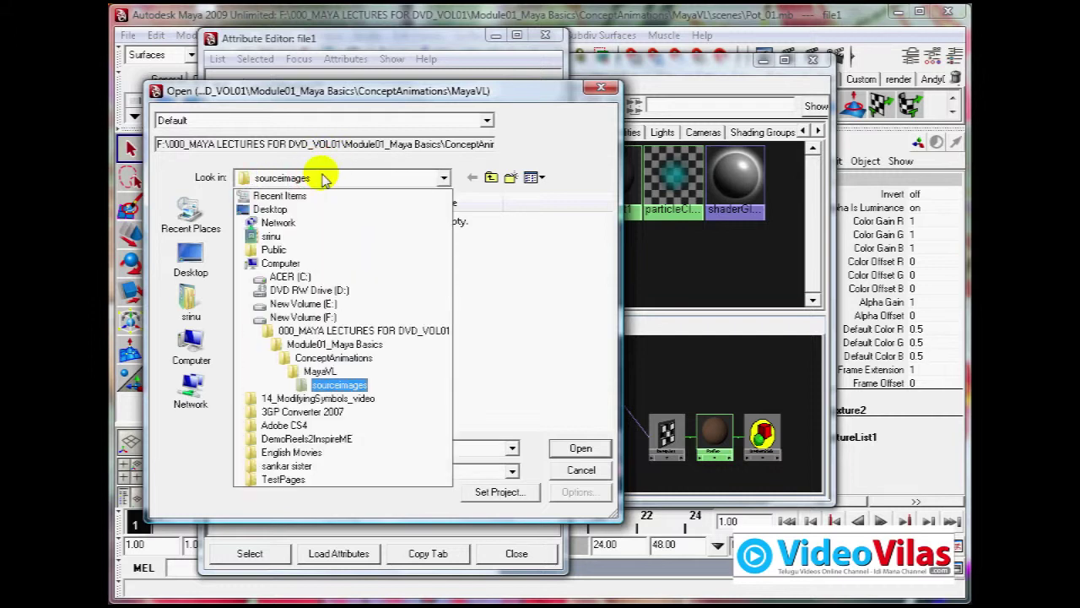
pyautogui.click(329, 373)
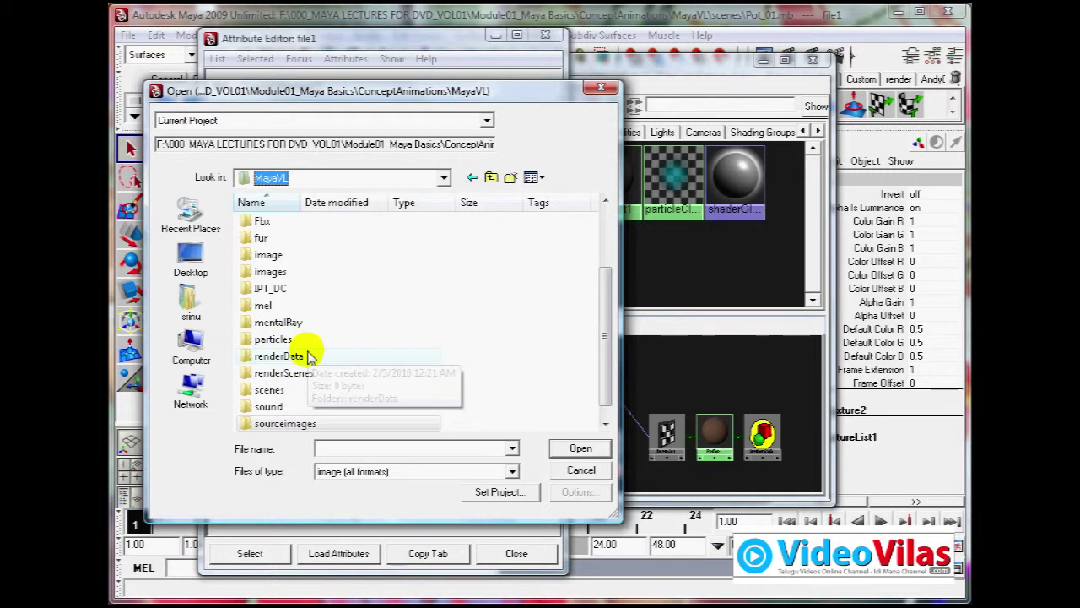
pyautogui.doubleClick(240, 427)
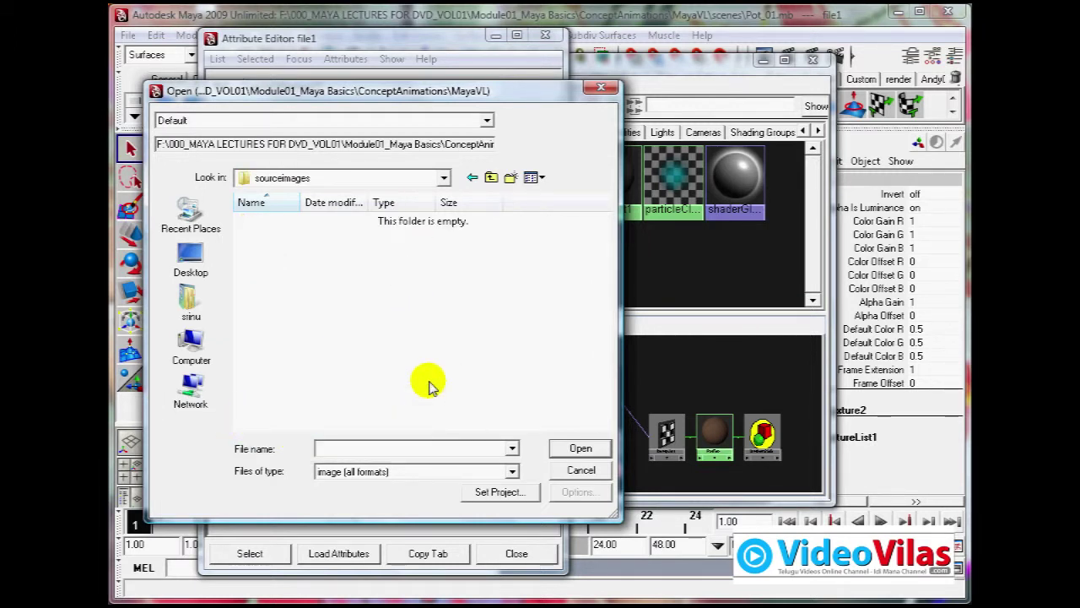
pyautogui.click(315, 177)
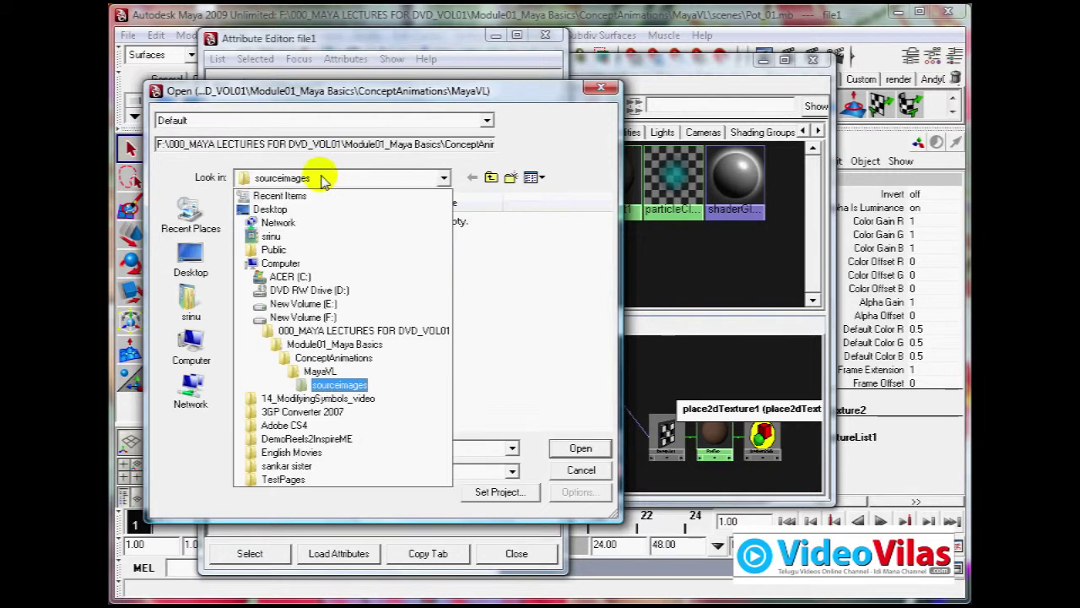
pyautogui.click(346, 330)
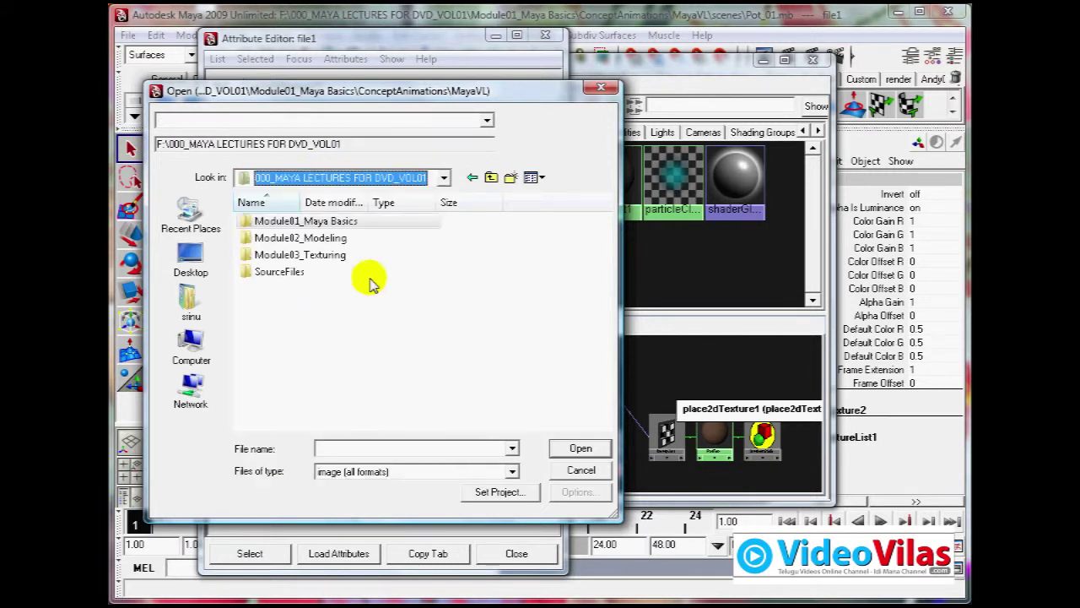
pyautogui.doubleClick(247, 271)
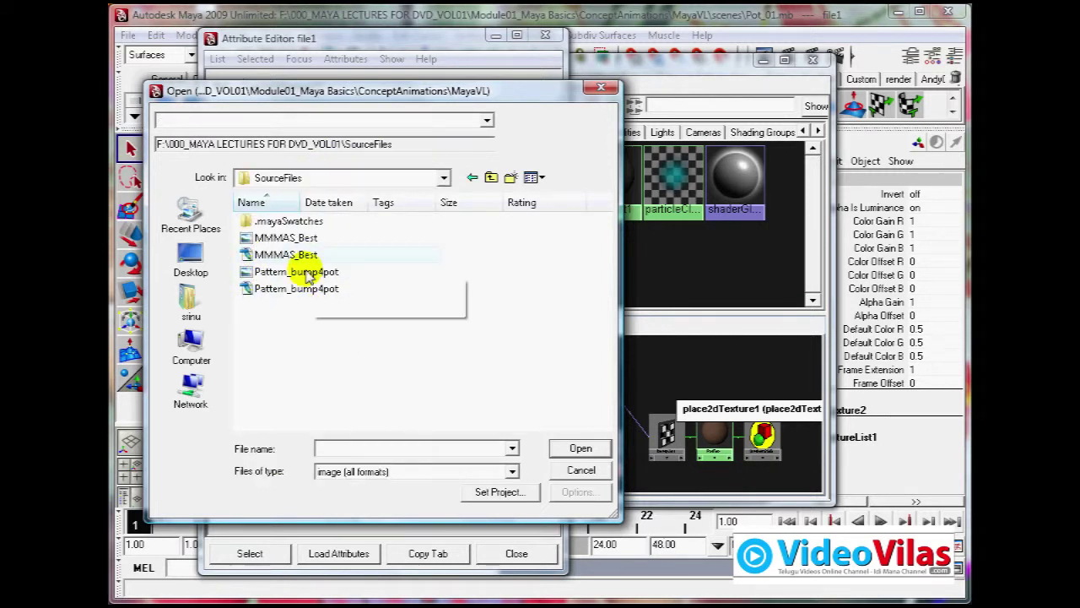
pyautogui.click(258, 271)
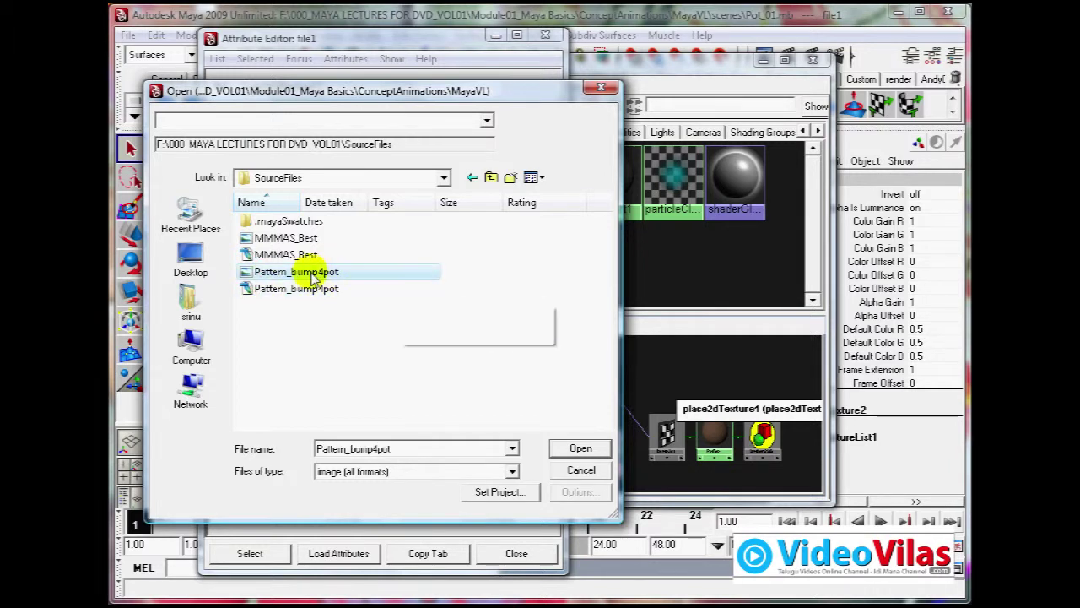
pyautogui.click(579, 447)
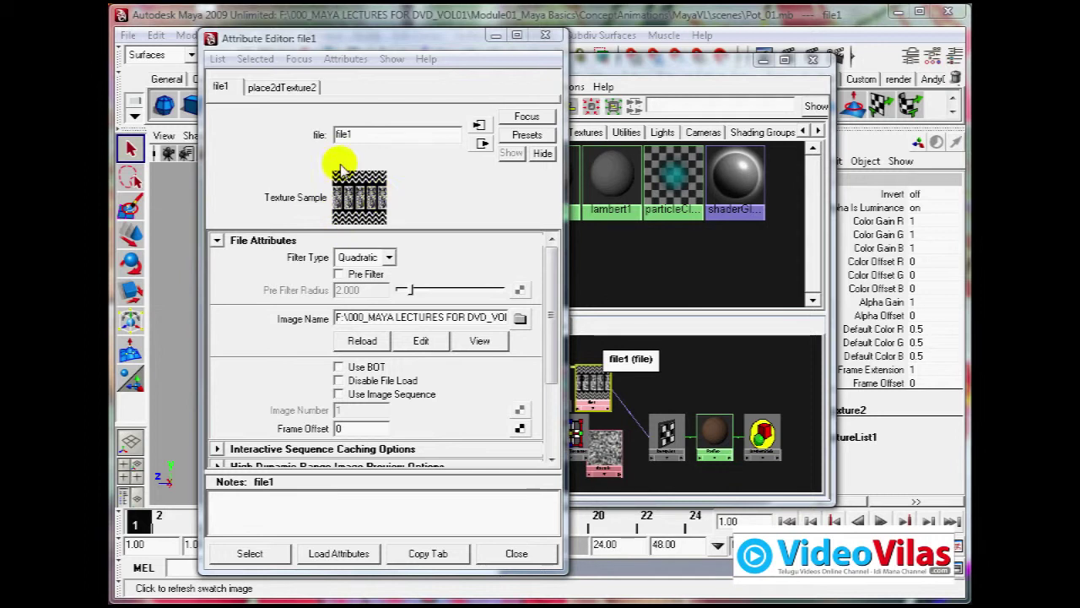
pyautogui.click(516, 553)
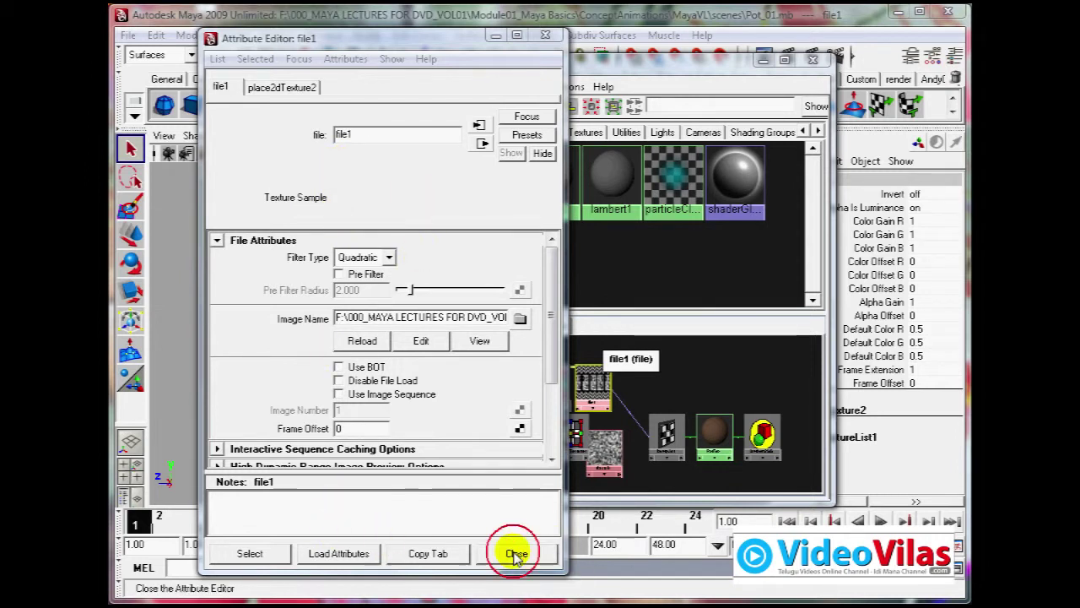
# Step: Close the Hypershade, render the pot from a nearly level side view, and place the render beside the viewport
pyautogui.click(813, 60)
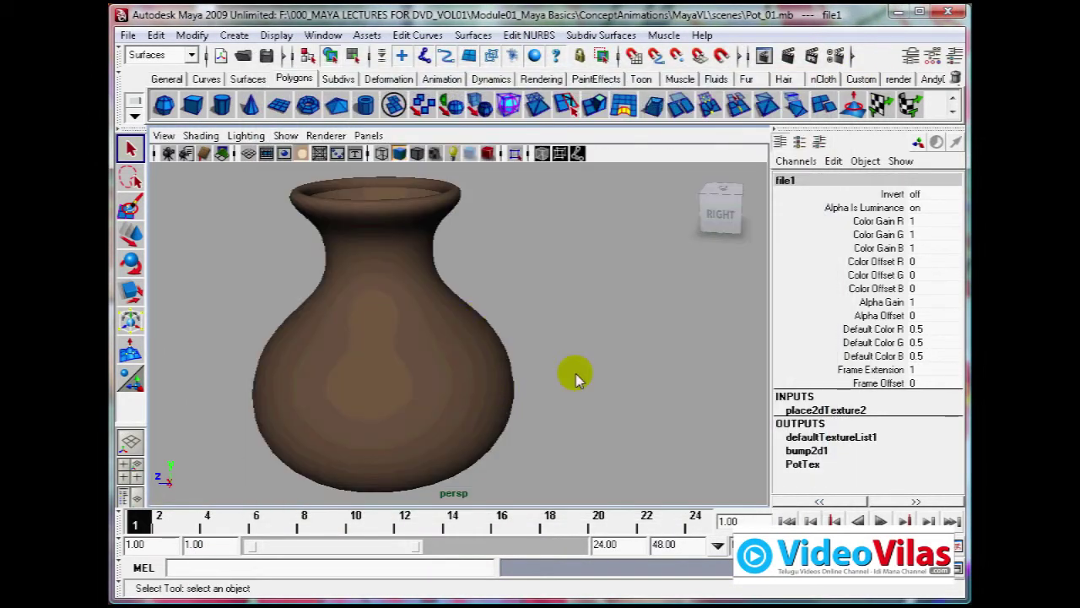
pyautogui.keyDown('alt'); pyautogui.moveTo(560, 369); pyautogui.dragTo(558, 351); pyautogui.keyUp('alt')
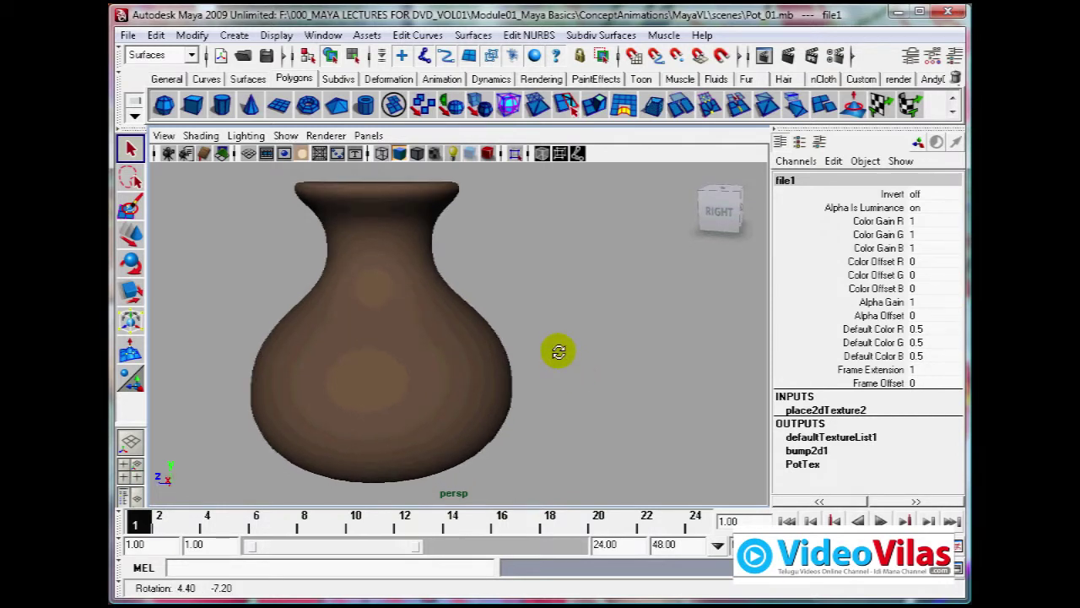
pyautogui.click(787, 55)
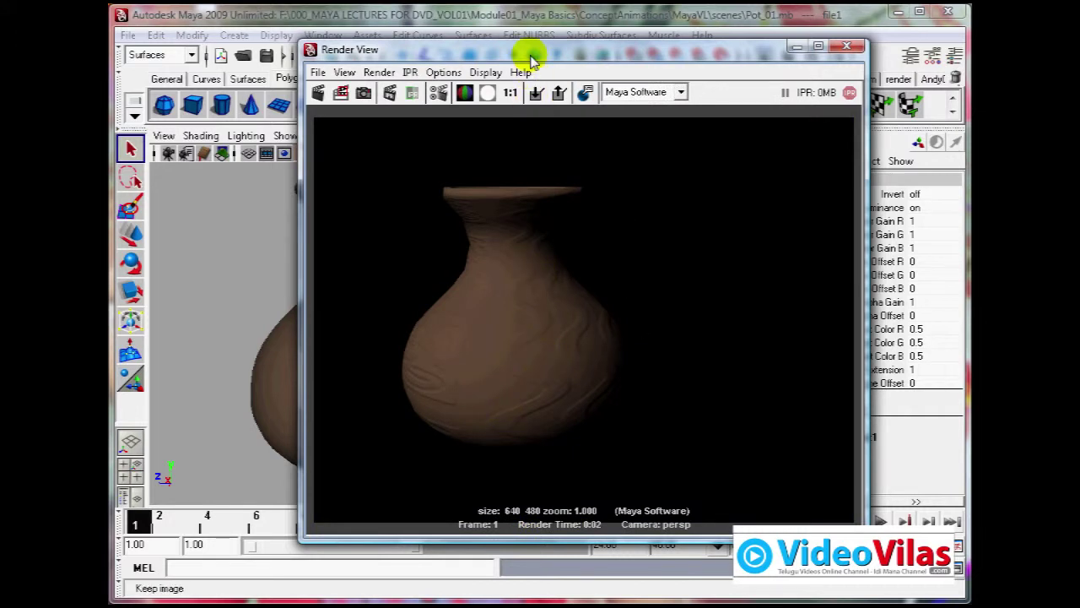
pyautogui.moveTo(530, 52); pyautogui.dragTo(674, 51)
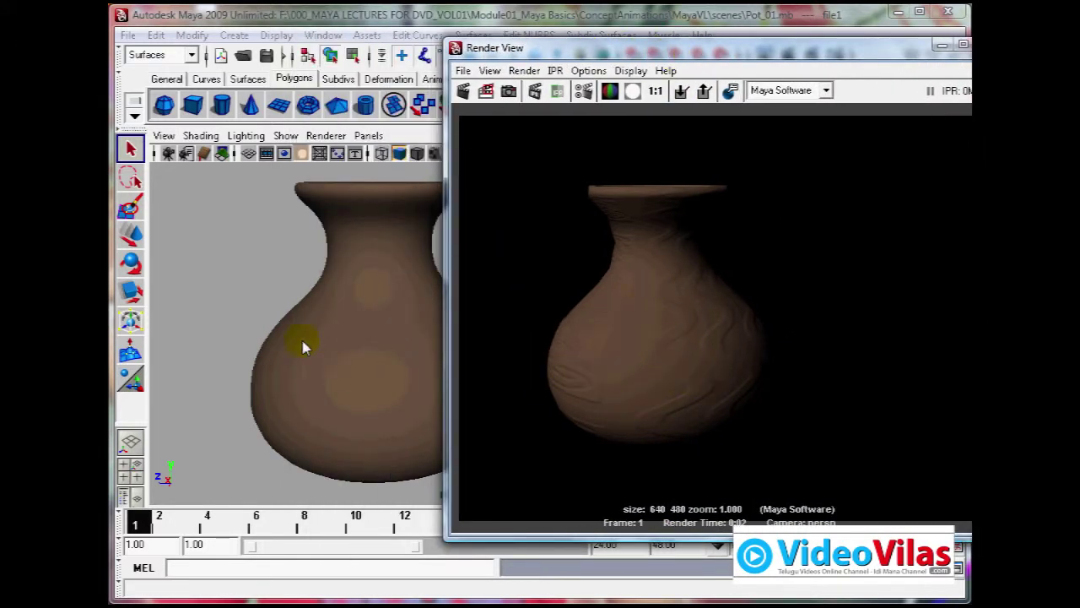
pyautogui.click(390, 330)
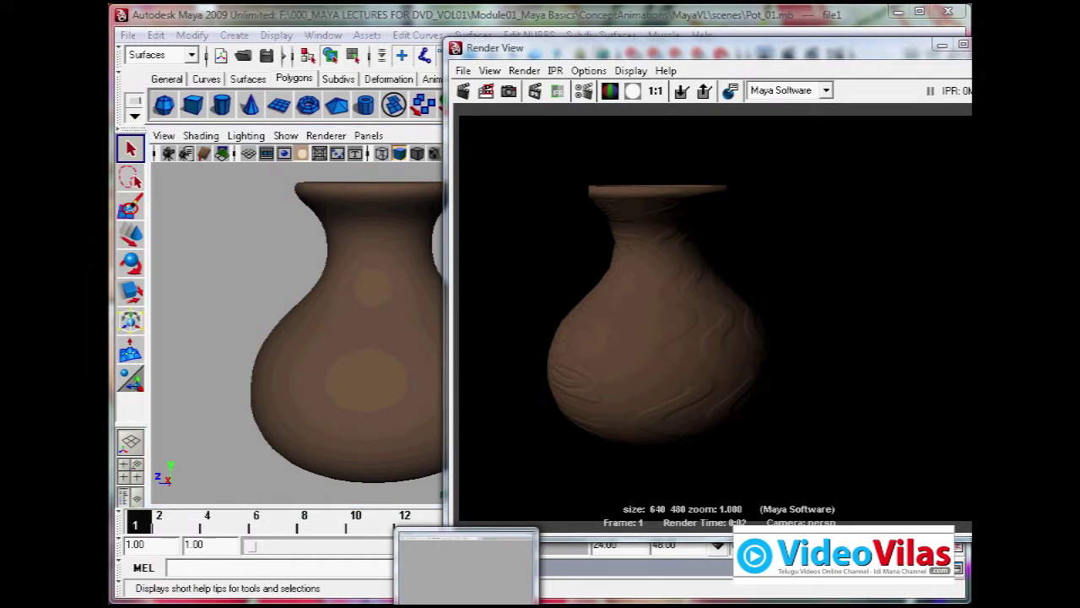
# Step: Switch to Photoshop to view the Pattern_bump4pot.psd artwork enlarged, return to Maya, and close the render
pyautogui.click(468, 599)
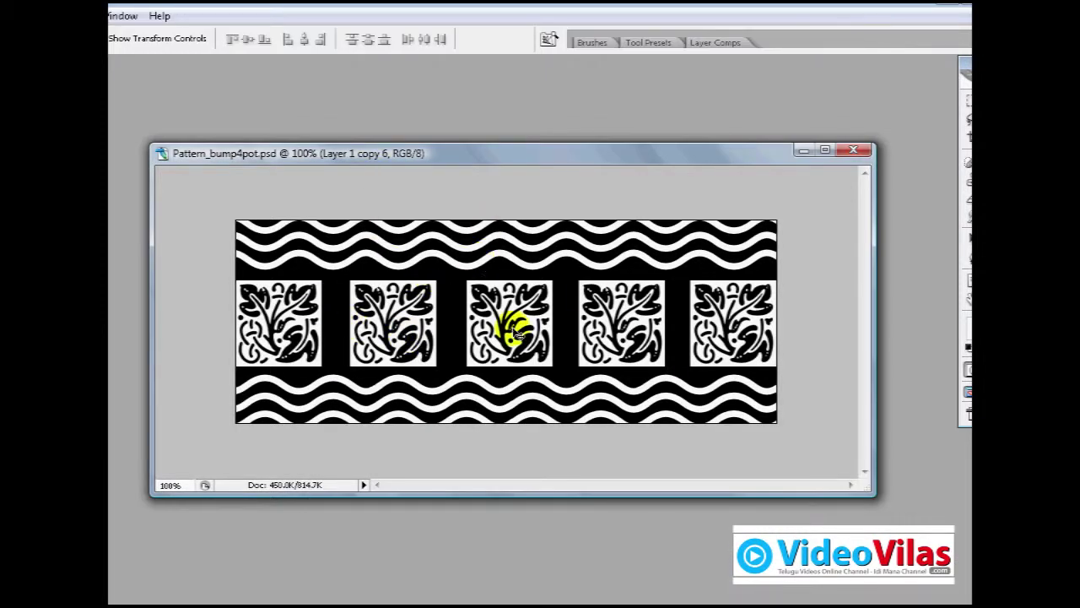
pyautogui.doubleClick(498, 156)
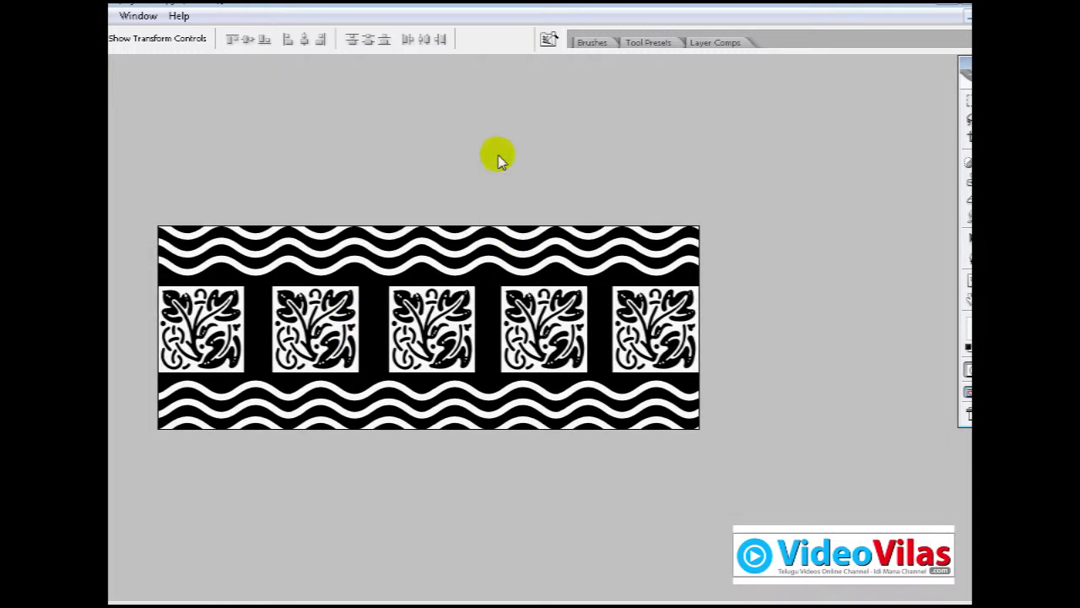
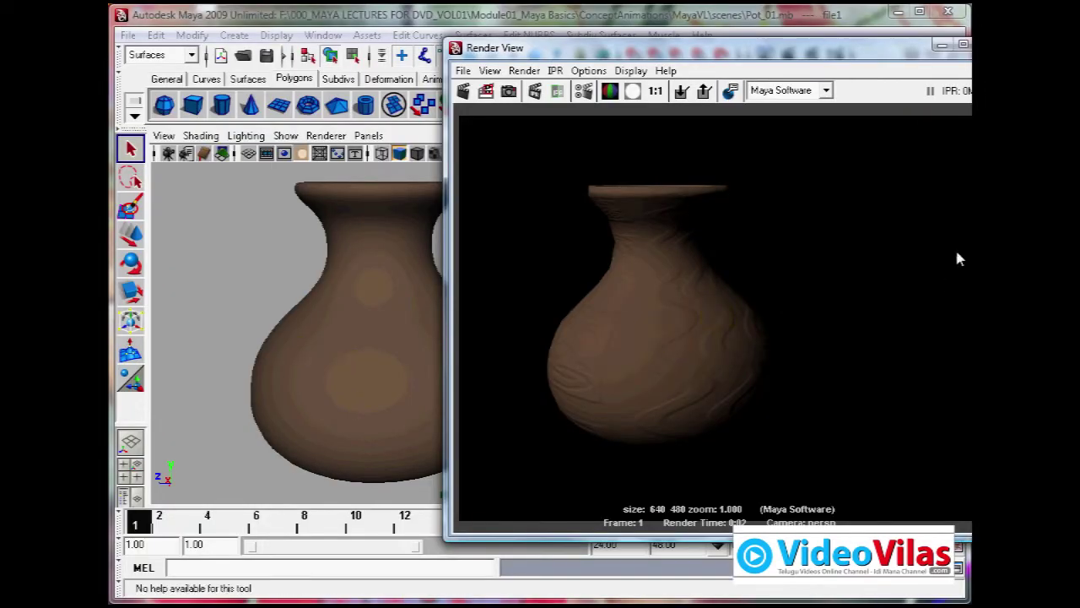
pyautogui.moveTo(900, 48); pyautogui.dragTo(788, 52)
pyautogui.click(886, 48)
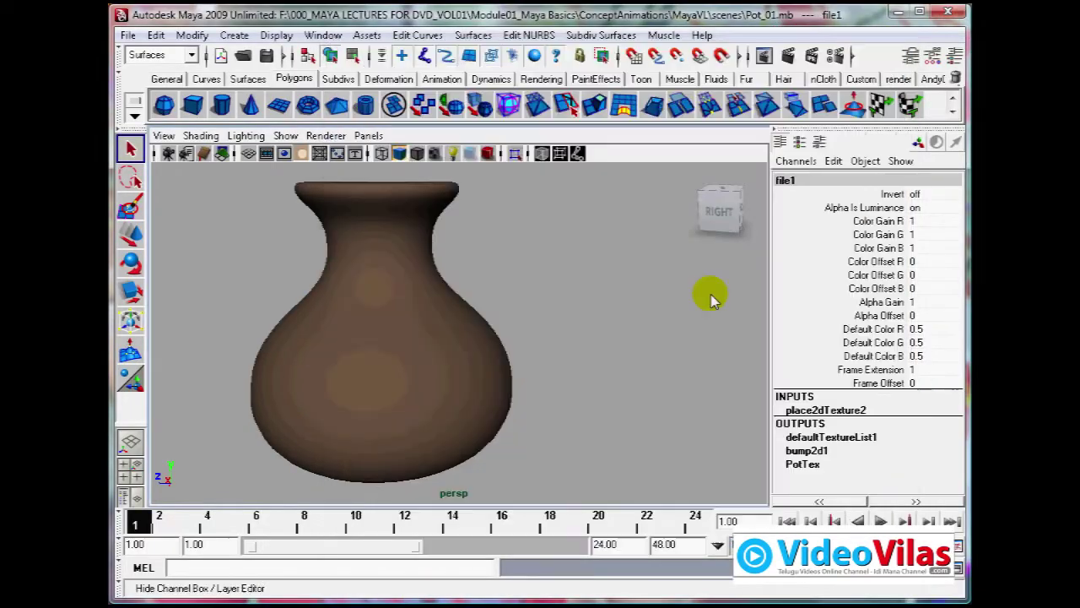
# Step: Select the pot and open its PotTex material attributes, keeping the pot visible beside them
pyautogui.click(429, 345)
pyautogui.hotkey('ctrl', 'a')
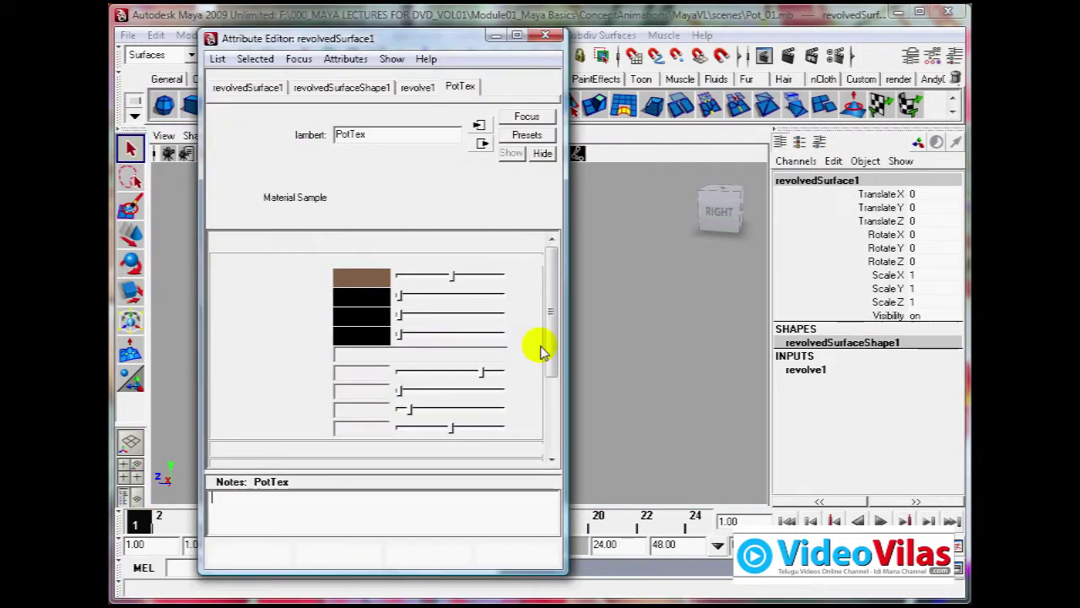
pyautogui.moveTo(439, 21); pyautogui.dragTo(738, 32)
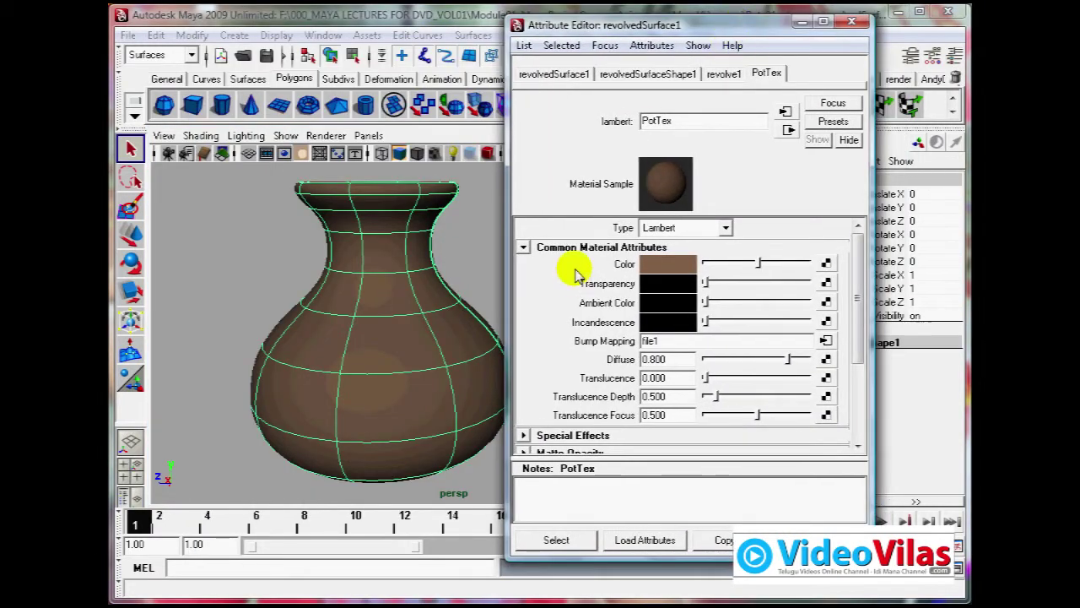
# Step: Examine PotTex's hardware shading and hardware texturing settings, including the textured channel choices, keeping the pot selected
pyautogui.click(565, 246)
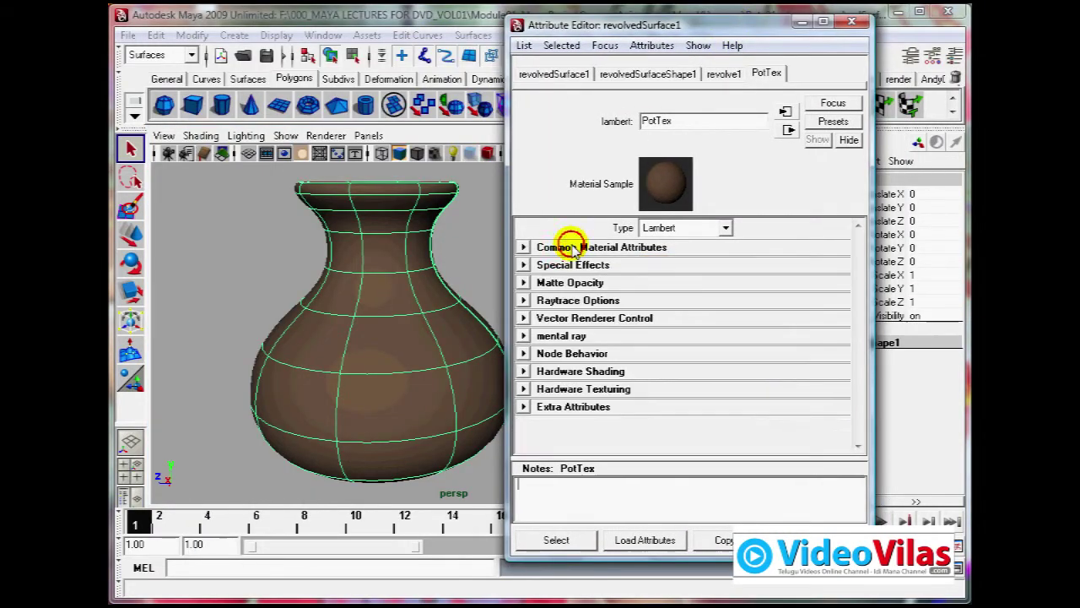
pyautogui.click(581, 389)
pyautogui.click(581, 371)
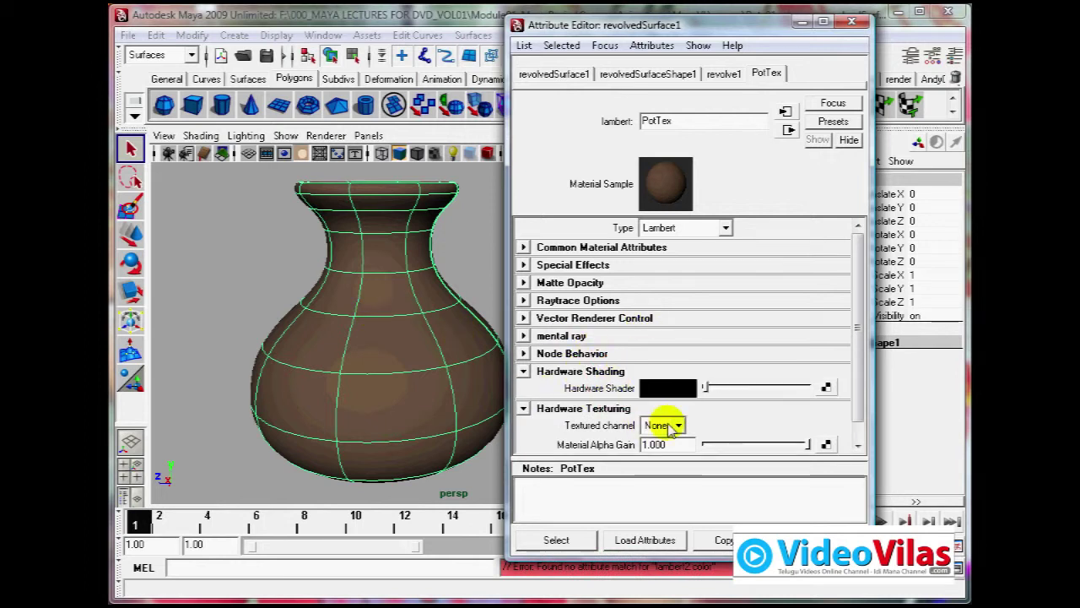
pyautogui.moveTo(861, 314); pyautogui.dragTo(862, 372)
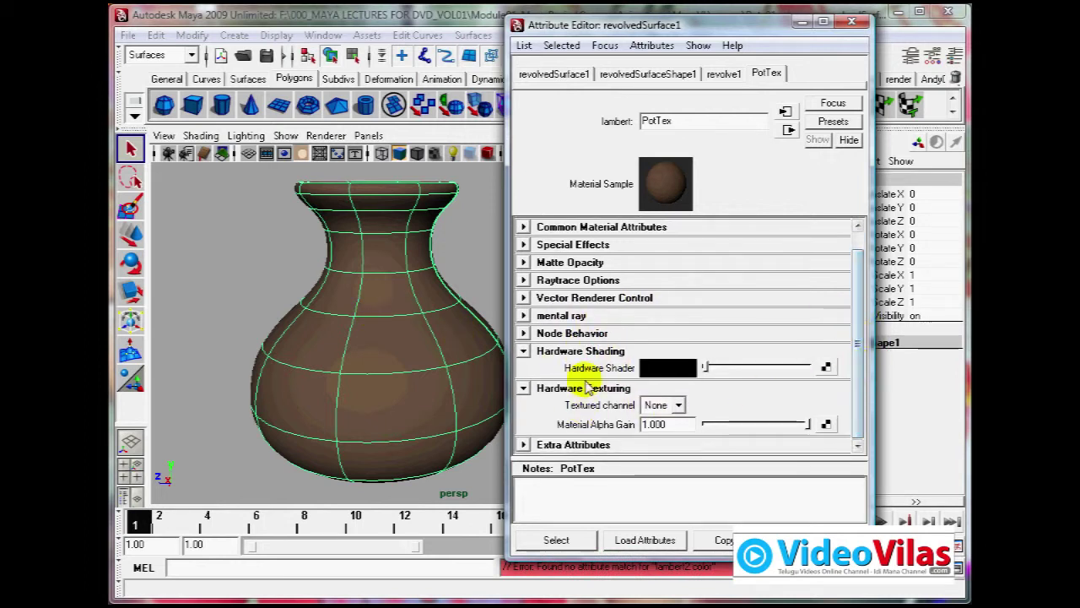
pyautogui.click(672, 406)
pyautogui.click(846, 319)
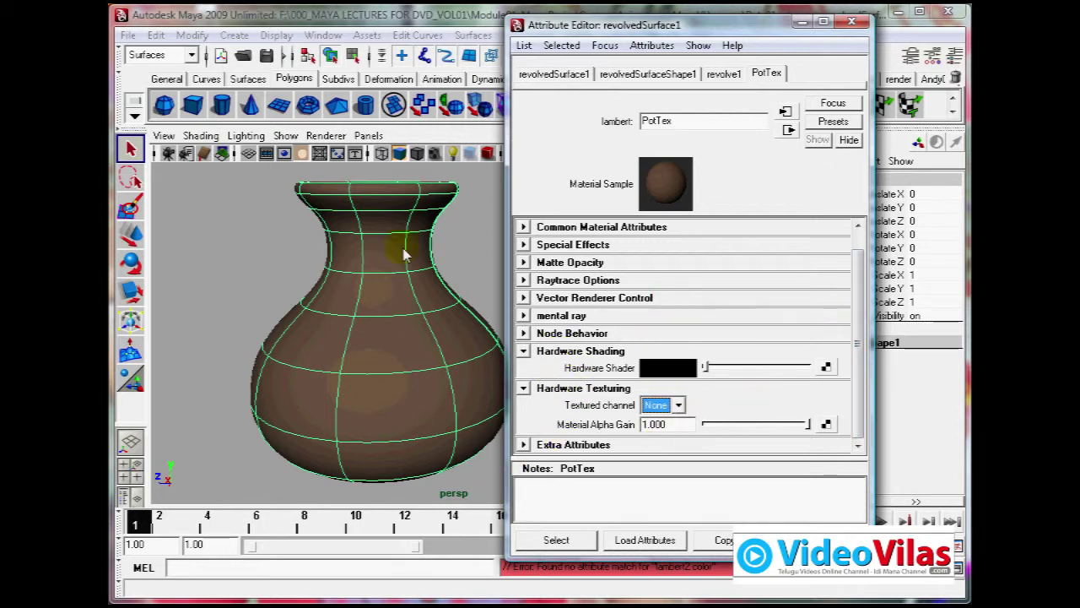
pyautogui.click(193, 284)
pyautogui.hotkey('ctrl', 'z')
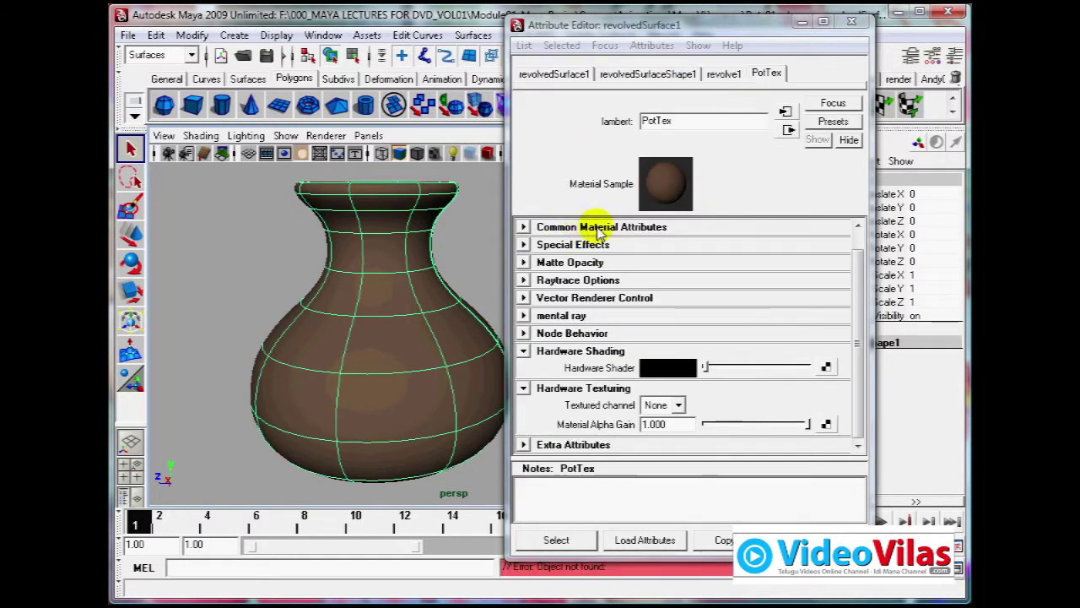
# Step: Examine PotTex's bump-mapped file1 image settings and its 2D texture placement
pyautogui.click(591, 229)
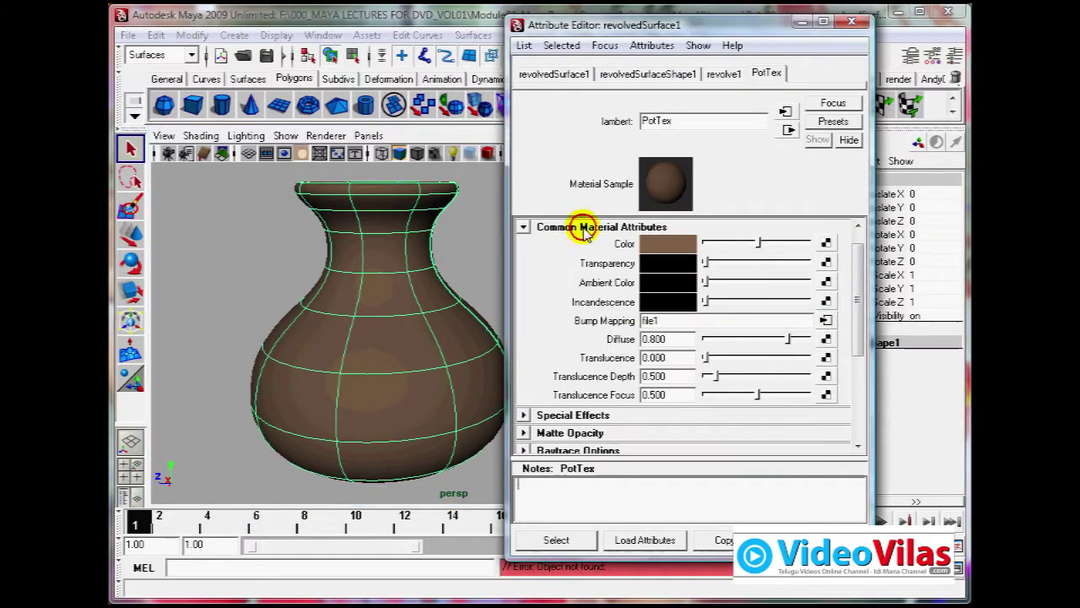
pyautogui.click(824, 321)
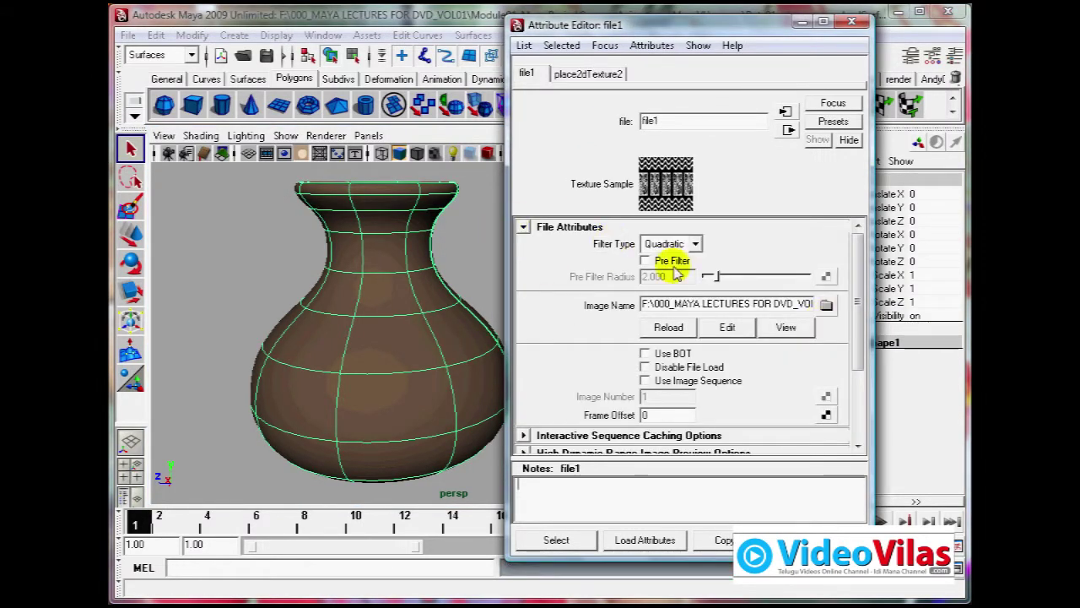
pyautogui.click(589, 75)
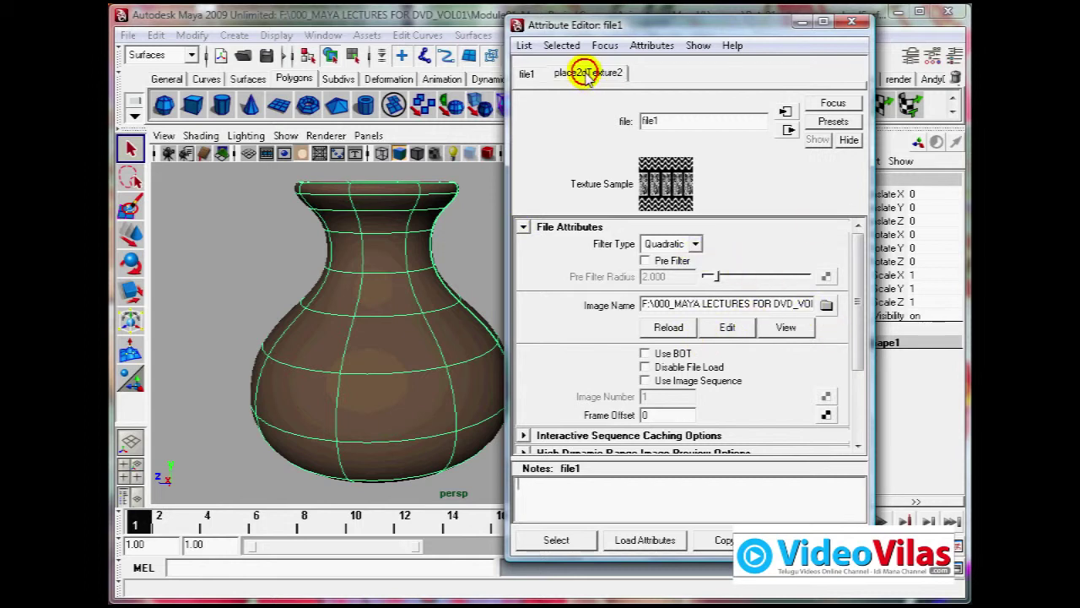
pyautogui.click(526, 74)
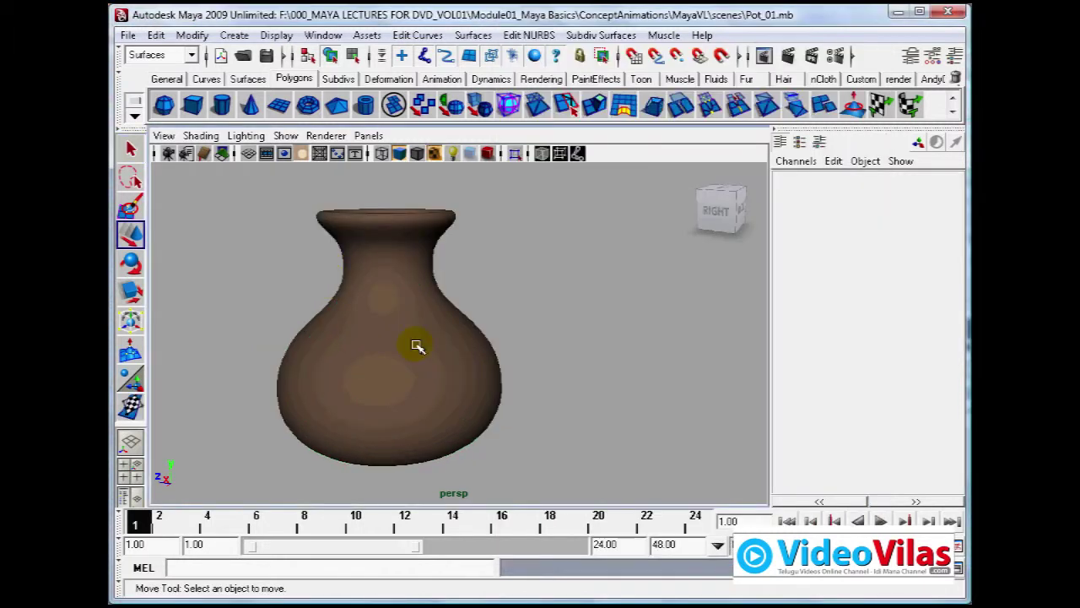
# Step: Select the pot, render it from a closer side view, and render it again beside the viewport
pyautogui.click(417, 345)
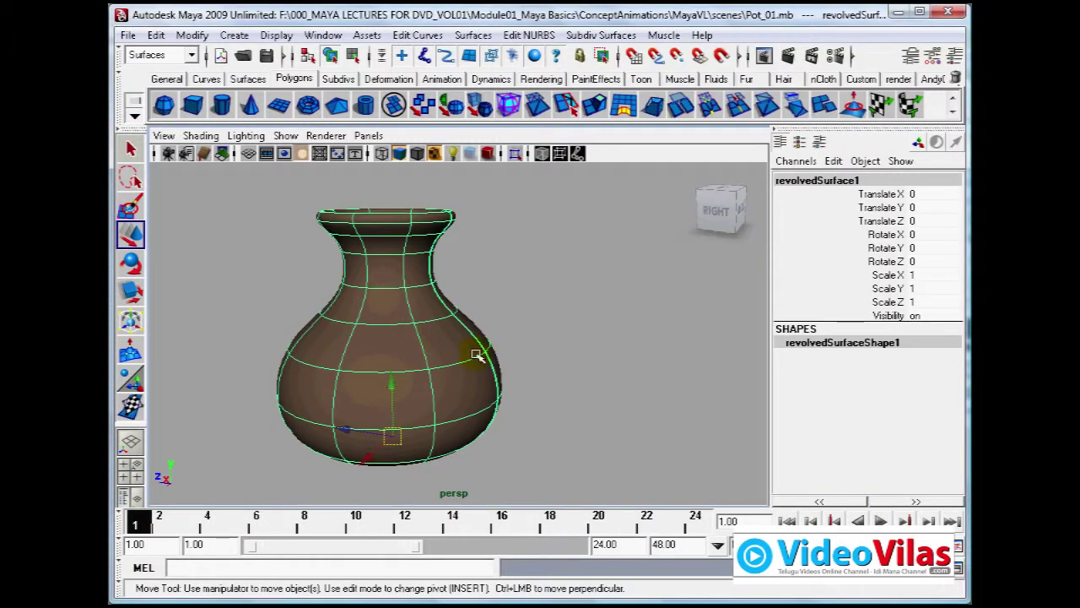
pyautogui.keyDown('alt'); pyautogui.moveTo(450, 379); pyautogui.dragTo(455, 373); pyautogui.keyUp('alt')
pyautogui.keyDown('alt'); pyautogui.moveTo(482, 379); pyautogui.dragTo(545, 414, button='right'); pyautogui.keyUp('alt')
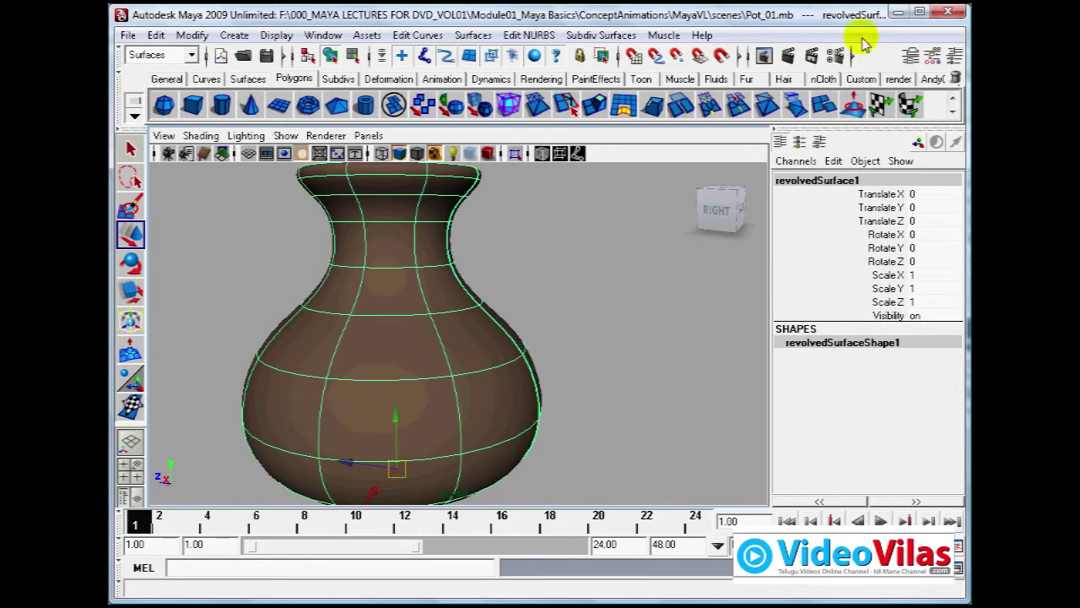
pyautogui.click(790, 56)
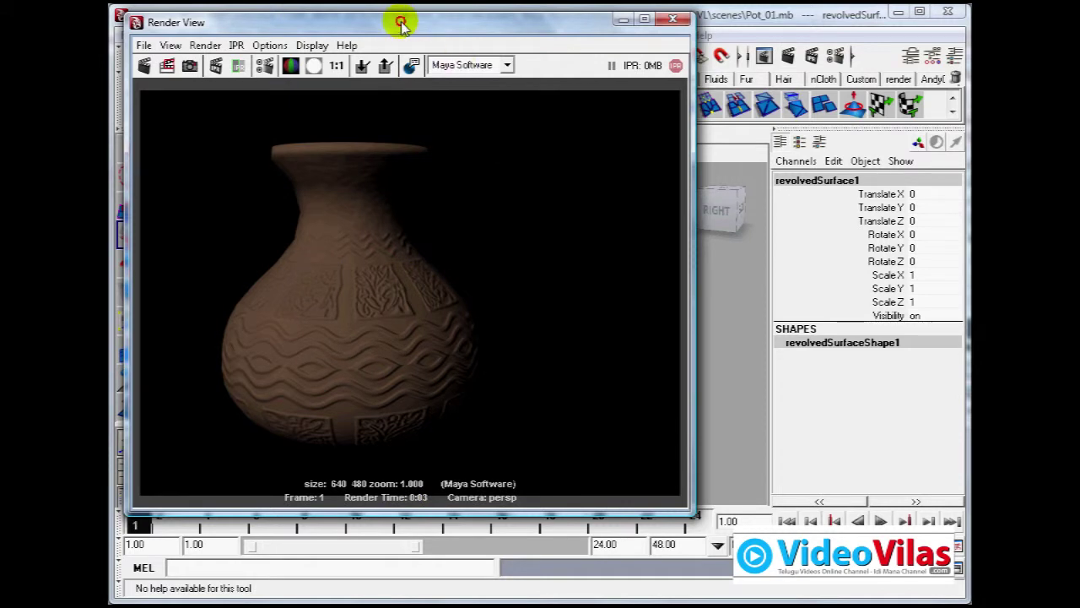
pyautogui.moveTo(403, 25); pyautogui.dragTo(511, 25)
pyautogui.moveTo(310, 248); pyautogui.dragTo(669, 487)
pyautogui.click(254, 65)
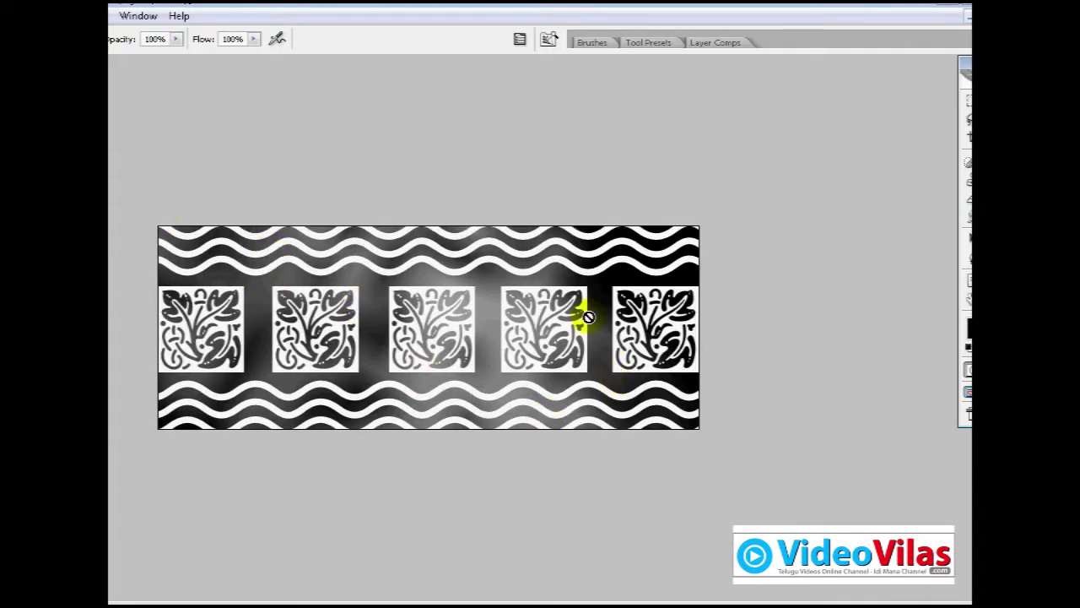
# Step: Switch to Photoshop to view the cloud-shaded pattern artwork, undo the last action there, return to Maya, and close the render
pyautogui.click(305, 319)
pyautogui.hotkey('ctrl', 'z')
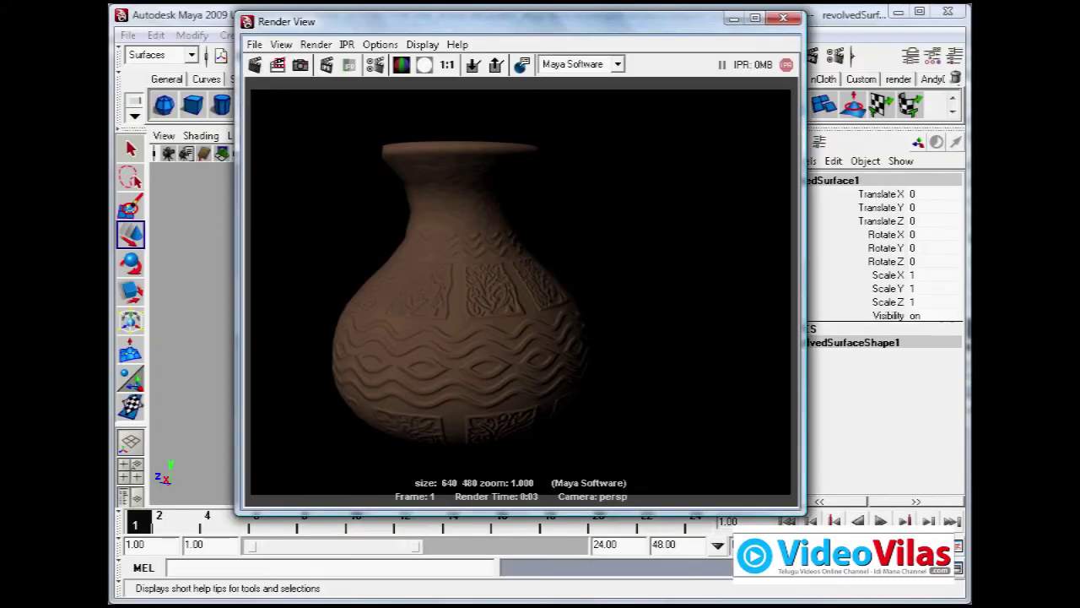
pyautogui.click(781, 18)
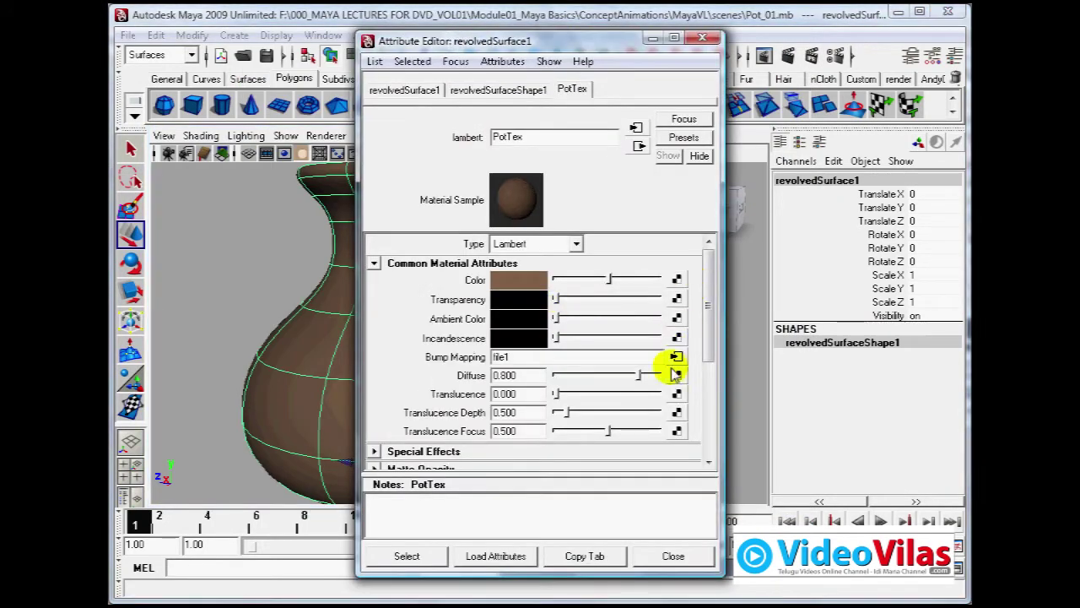
# Step: Load Pattern_bump4pot1 as the image of PotTex's file1 bump texture
pyautogui.click(678, 356)
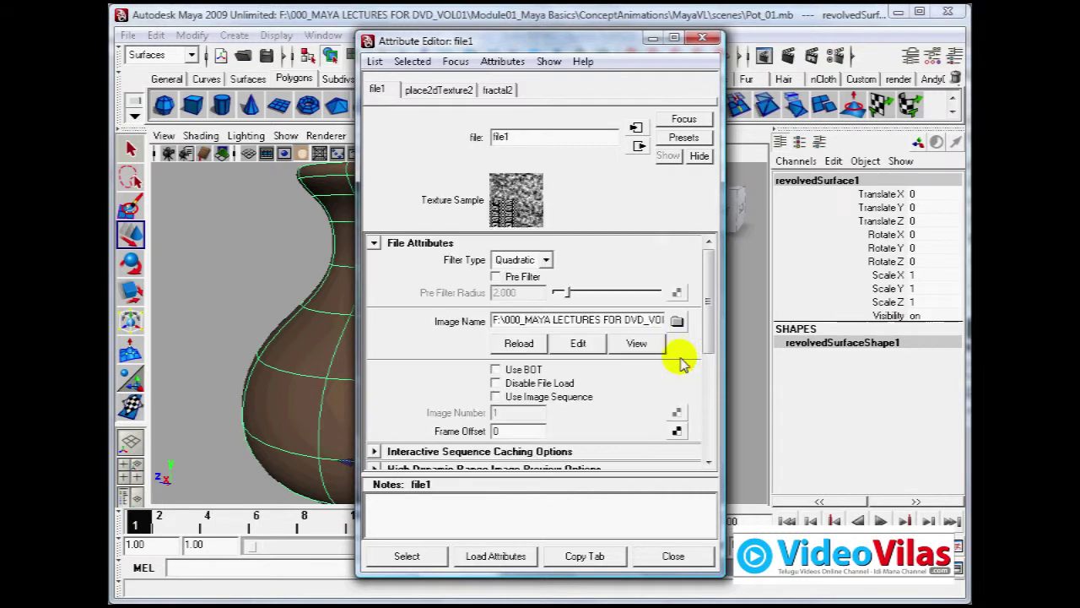
pyautogui.click(678, 320)
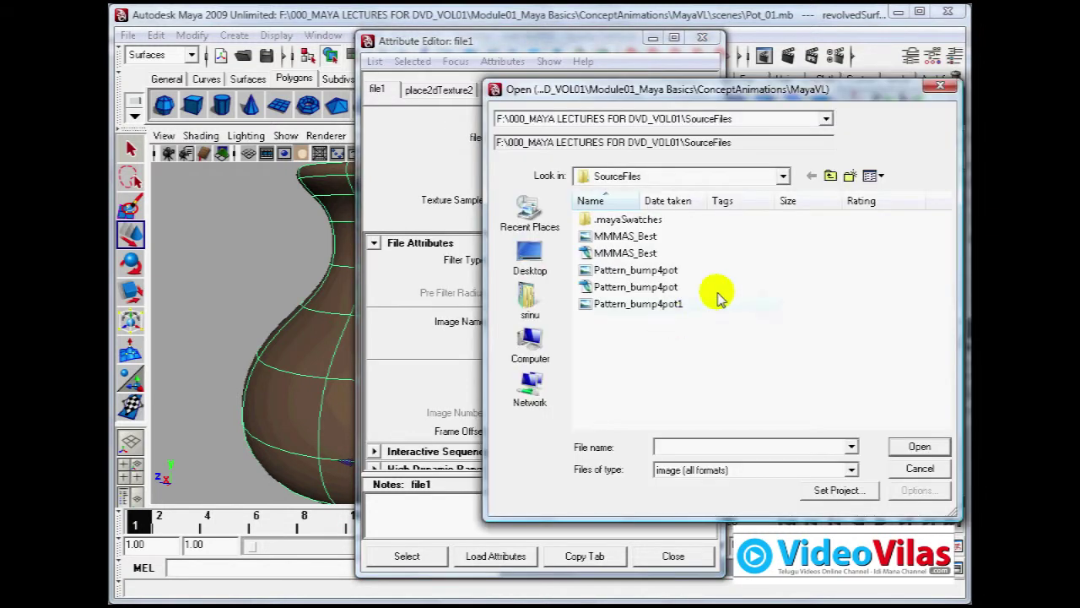
pyautogui.click(669, 304)
pyautogui.click(906, 446)
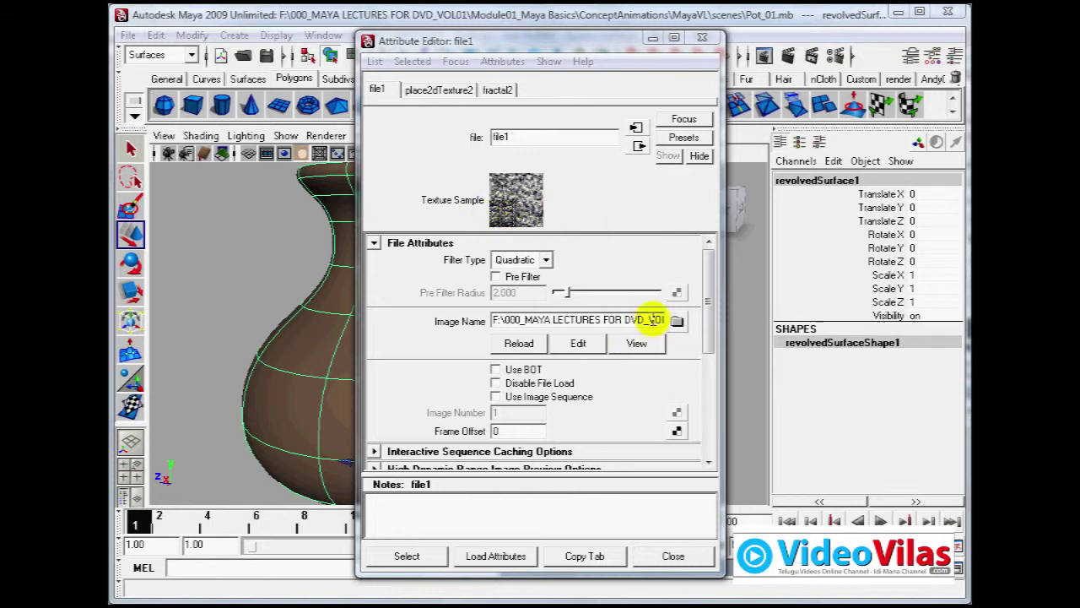
pyautogui.moveTo(523, 47)
pyautogui.mouseDown()
pyautogui.moveTo(601, 69)
pyautogui.moveTo(516, 57)
pyautogui.mouseUp()
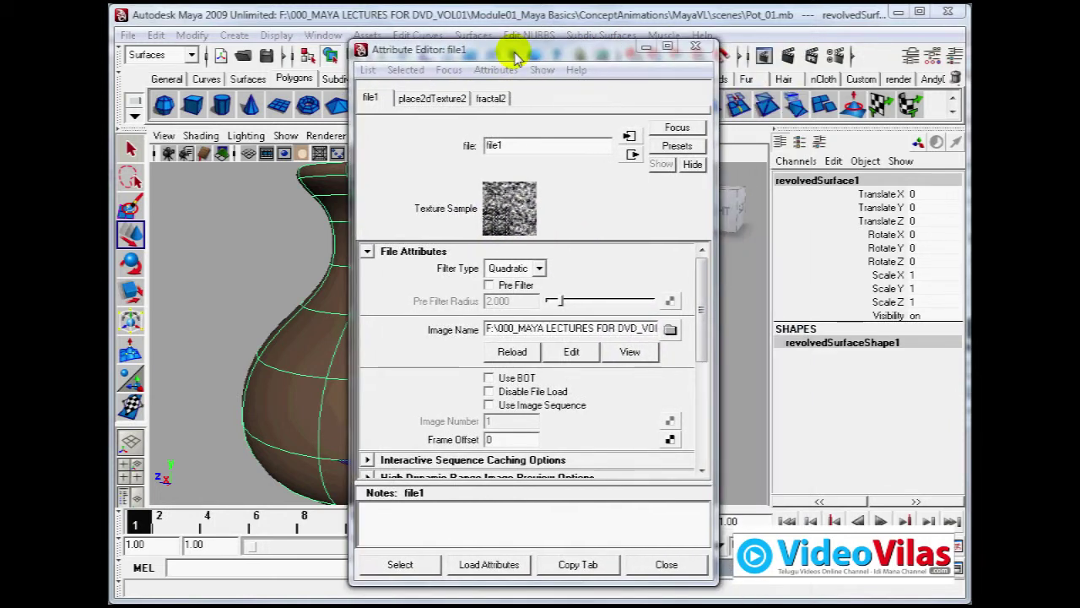
# Step: Render the pot with the new bump image, and render a close-up of its body with the render window placed beside the viewport
pyautogui.click(787, 58)
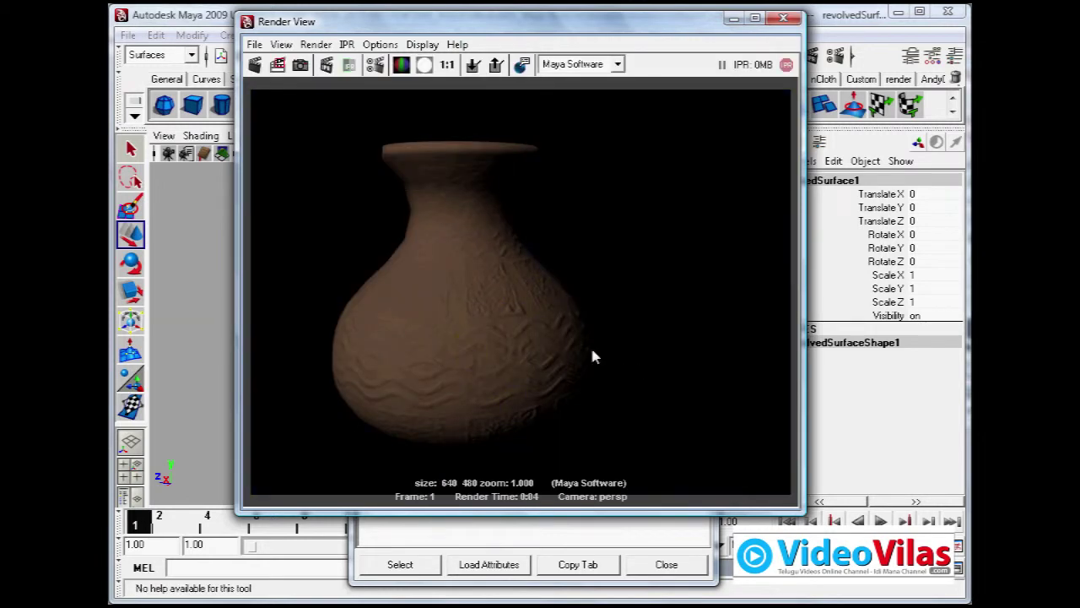
pyautogui.moveTo(441, 15); pyautogui.dragTo(597, 15)
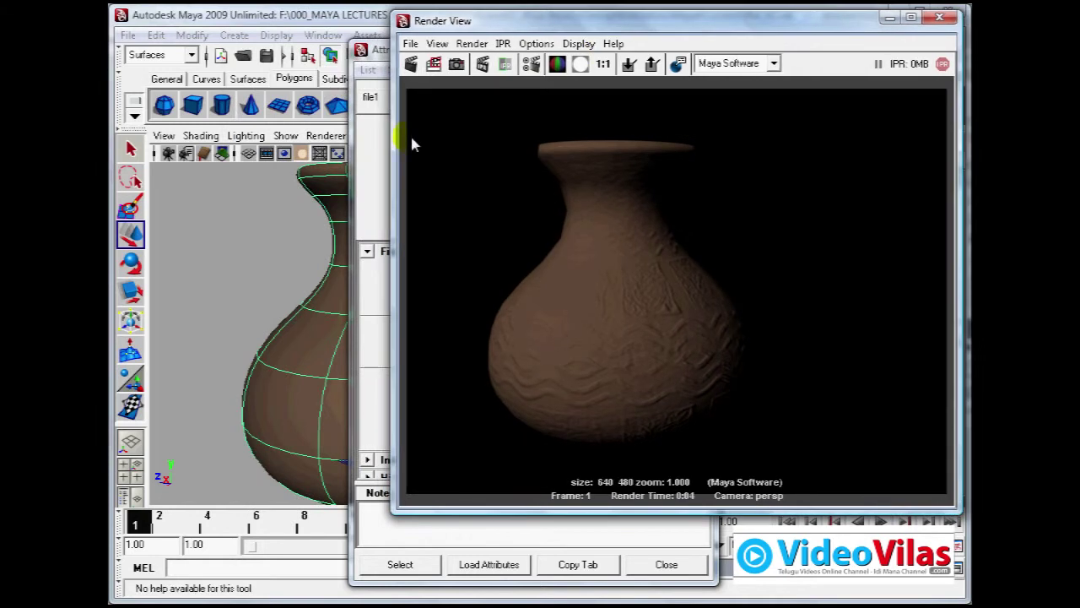
pyautogui.moveTo(383, 49); pyautogui.dragTo(471, 48)
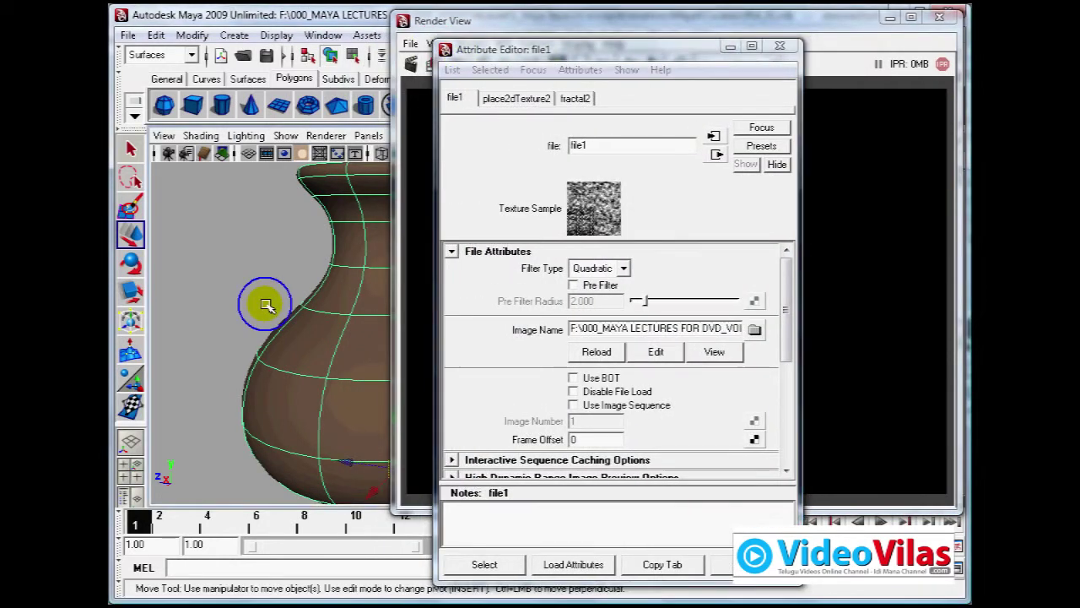
pyautogui.scroll(4, 266, 304)
pyautogui.keyDown('alt'); pyautogui.moveTo(326, 373); pyautogui.dragTo(397, 292, button='middle'); pyautogui.keyUp('alt')
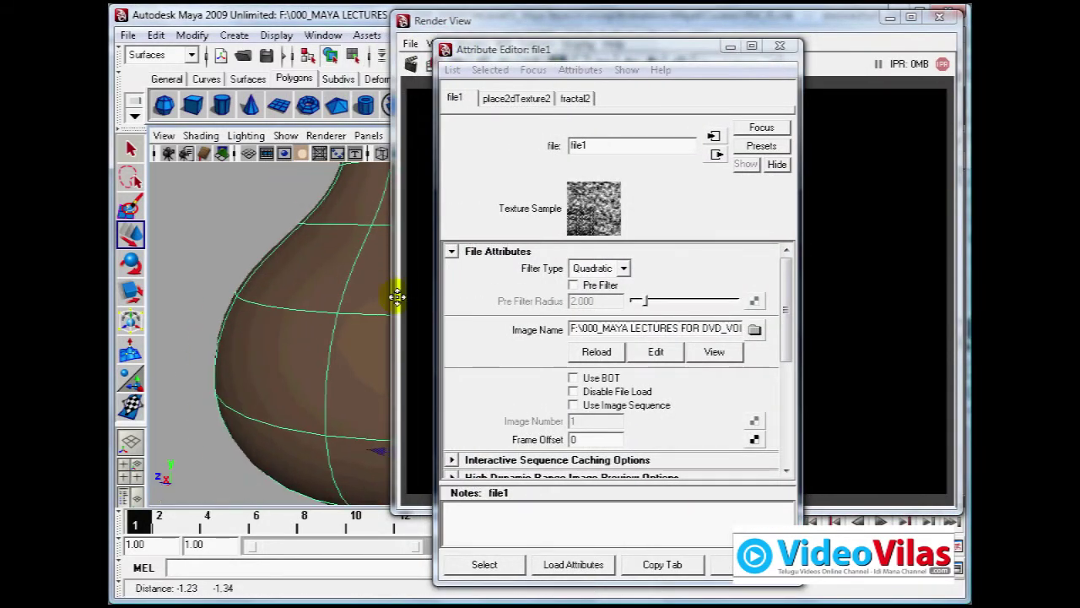
pyautogui.click(849, 19)
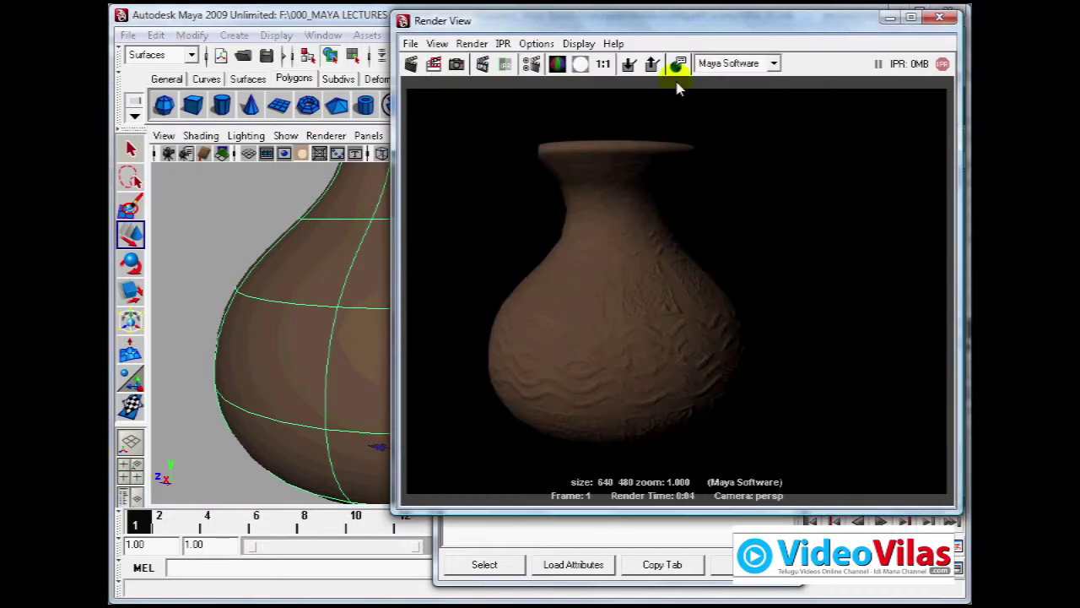
pyautogui.click(411, 64)
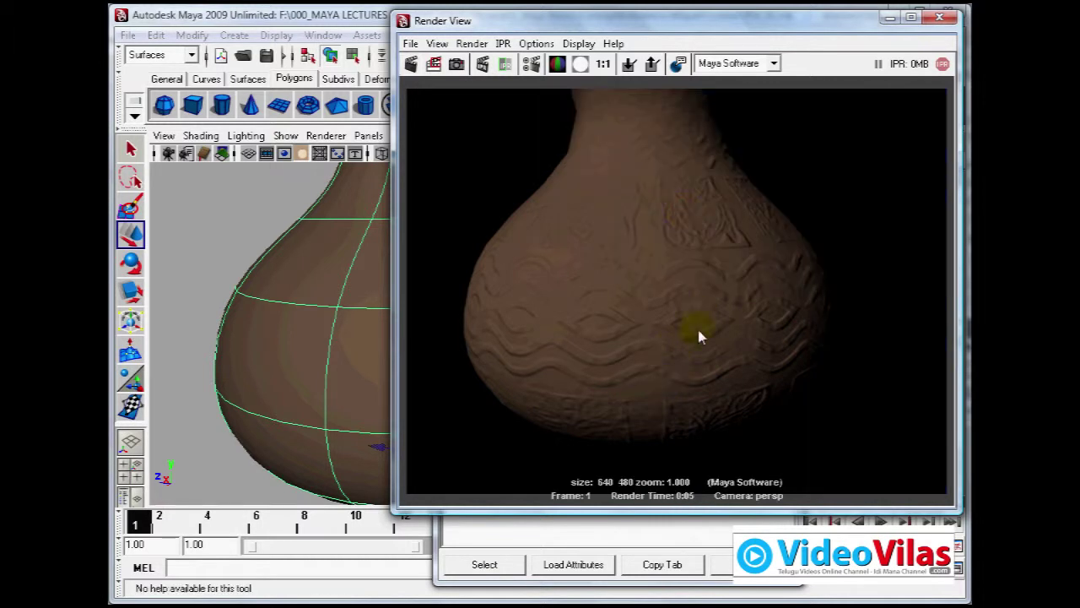
# Step: Close the file1 attributes and render the whole pot from a raised angle looking into its mouth
pyautogui.keyDown('alt'); pyautogui.moveTo(284, 270); pyautogui.dragTo(278, 265, button='right'); pyautogui.keyUp('alt')
pyautogui.keyDown('alt'); pyautogui.moveTo(299, 259); pyautogui.dragTo(295, 296); pyautogui.keyUp('alt')
pyautogui.keyDown('alt'); pyautogui.moveTo(296, 296); pyautogui.dragTo(355, 308, button='right'); pyautogui.keyUp('alt')
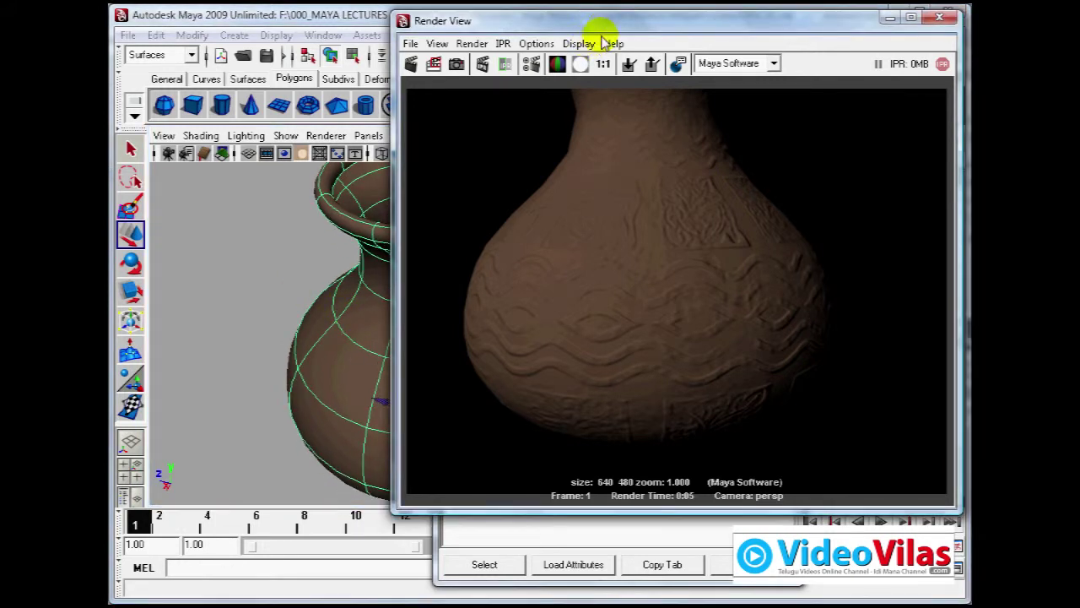
pyautogui.moveTo(601, 19); pyautogui.dragTo(545, 63)
pyautogui.click(687, 49)
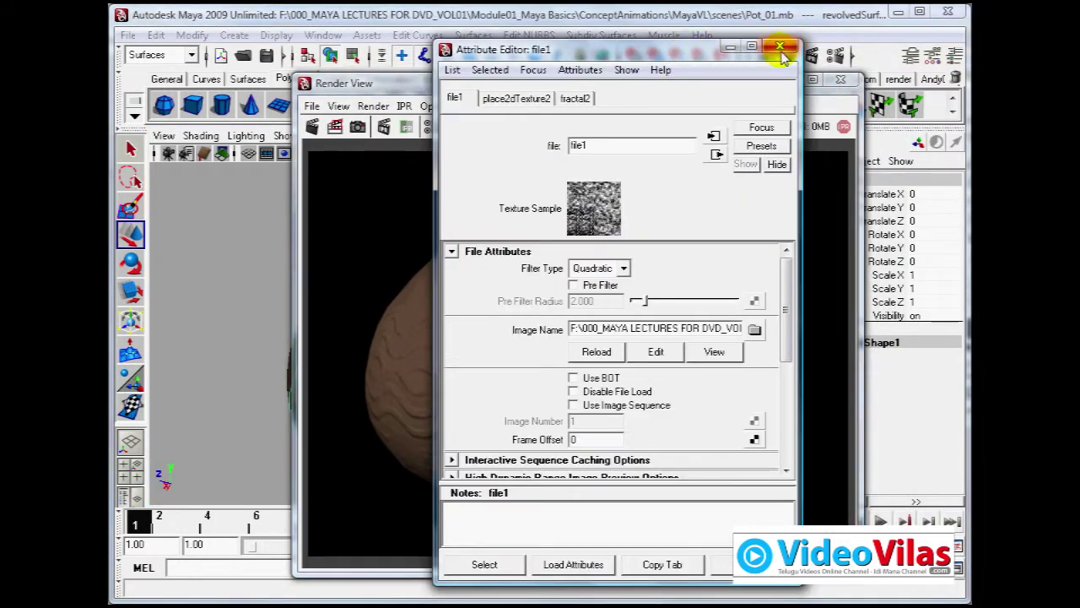
pyautogui.click(783, 49)
pyautogui.click(787, 55)
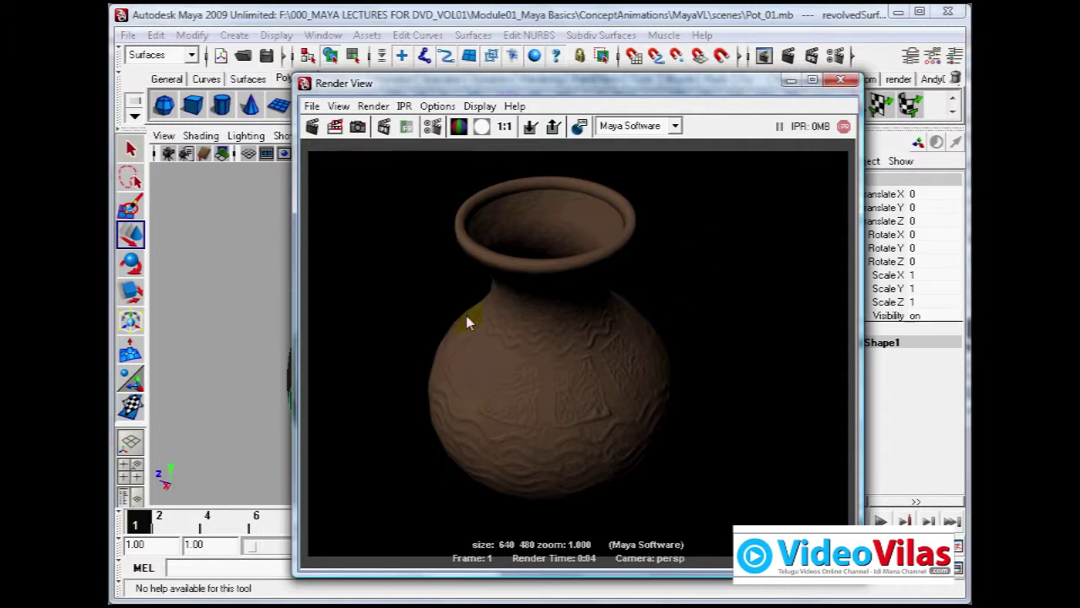
pyautogui.moveTo(410, 87); pyautogui.dragTo(465, 91)
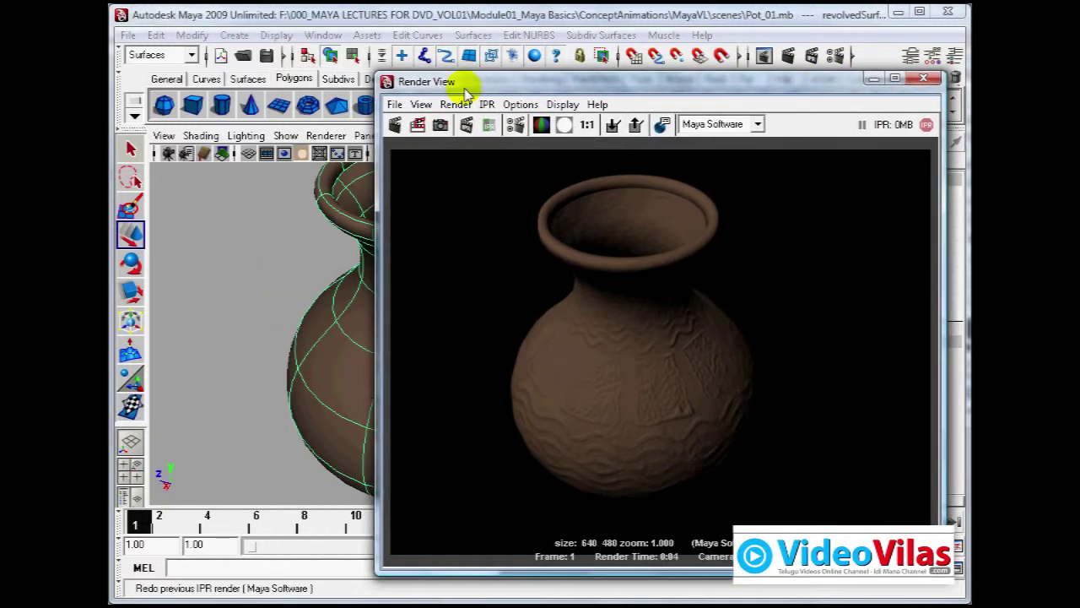
# Step: Open the selected pot's PotTex material attributes and arrange them side by side with the render
pyautogui.click(350, 359)
pyautogui.hotkey('ctrl', 'a')
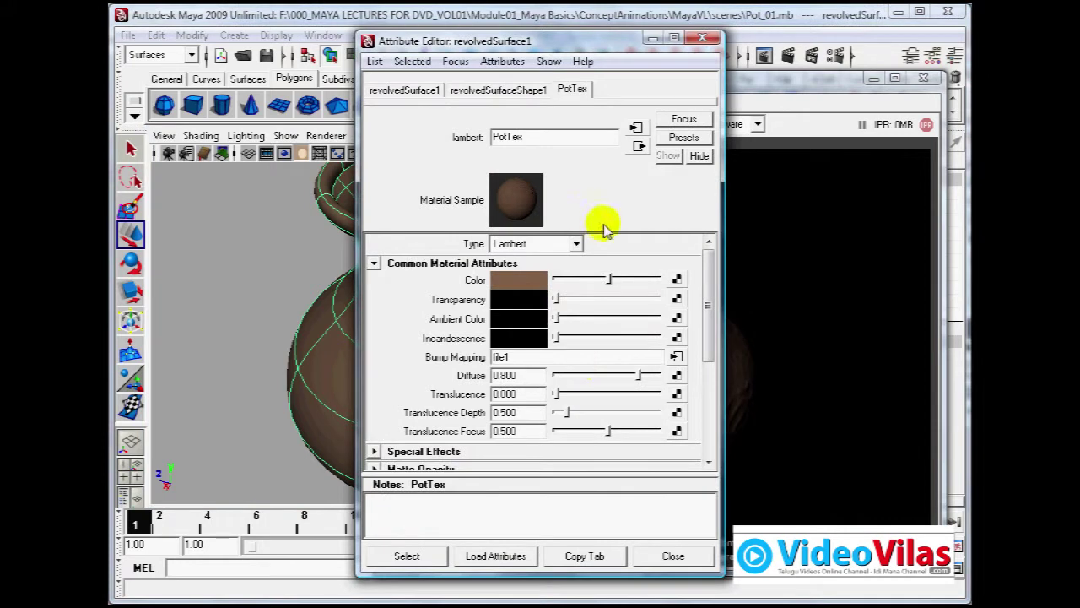
pyautogui.click(519, 280)
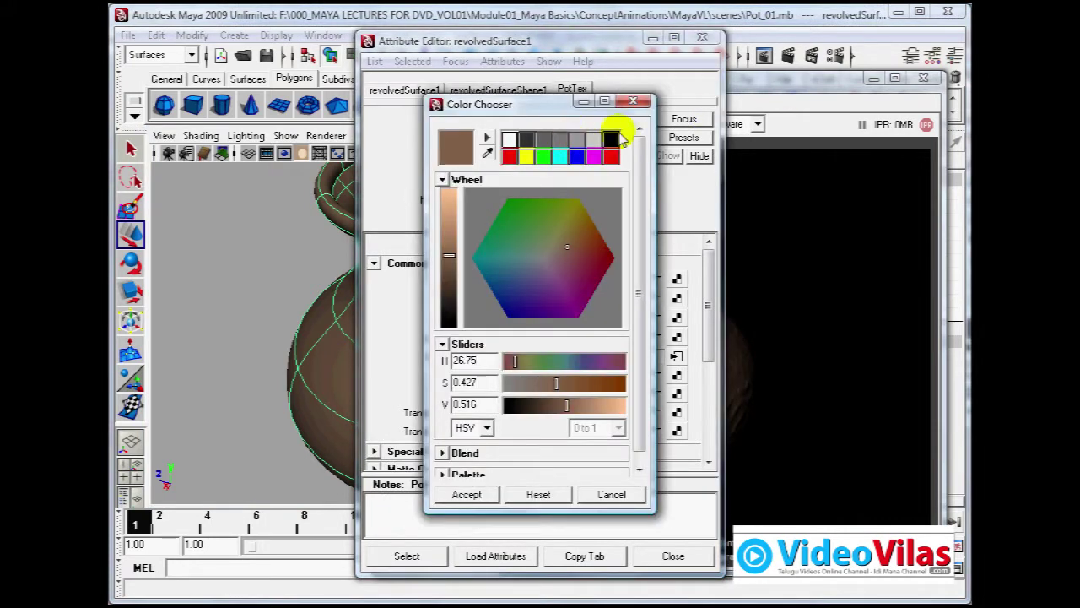
pyautogui.click(784, 76)
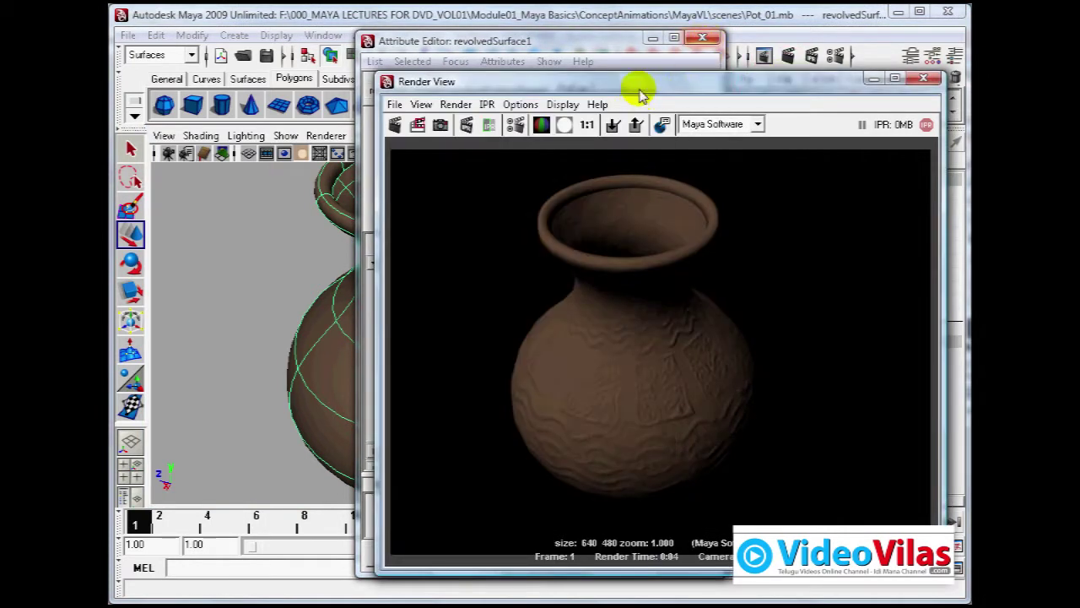
pyautogui.moveTo(640, 95); pyautogui.dragTo(623, 93)
pyautogui.moveTo(626, 38); pyautogui.dragTo(390, 67)
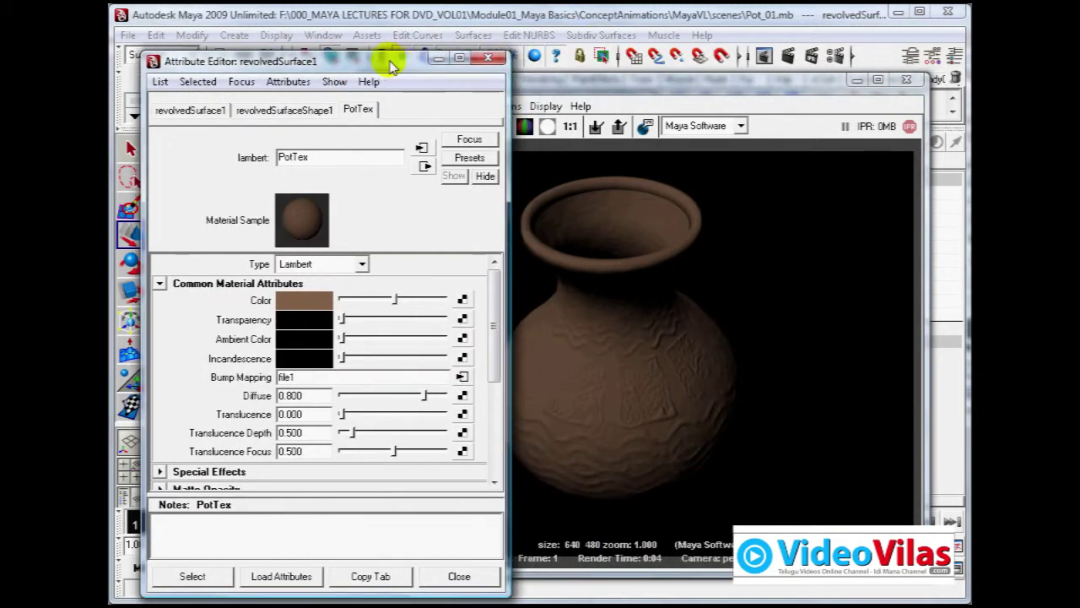
pyautogui.click(581, 87)
pyautogui.moveTo(617, 87); pyautogui.dragTo(583, 92)
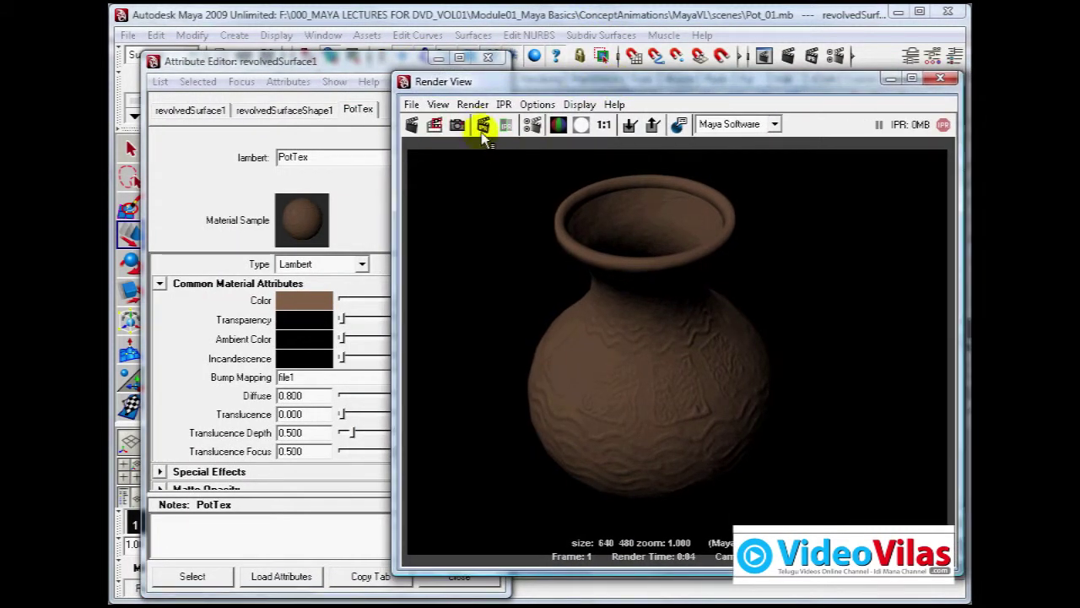
# Step: Start an IPR render on a region enclosing the whole pot, and bring the PotTex attributes forward
pyautogui.click(481, 126)
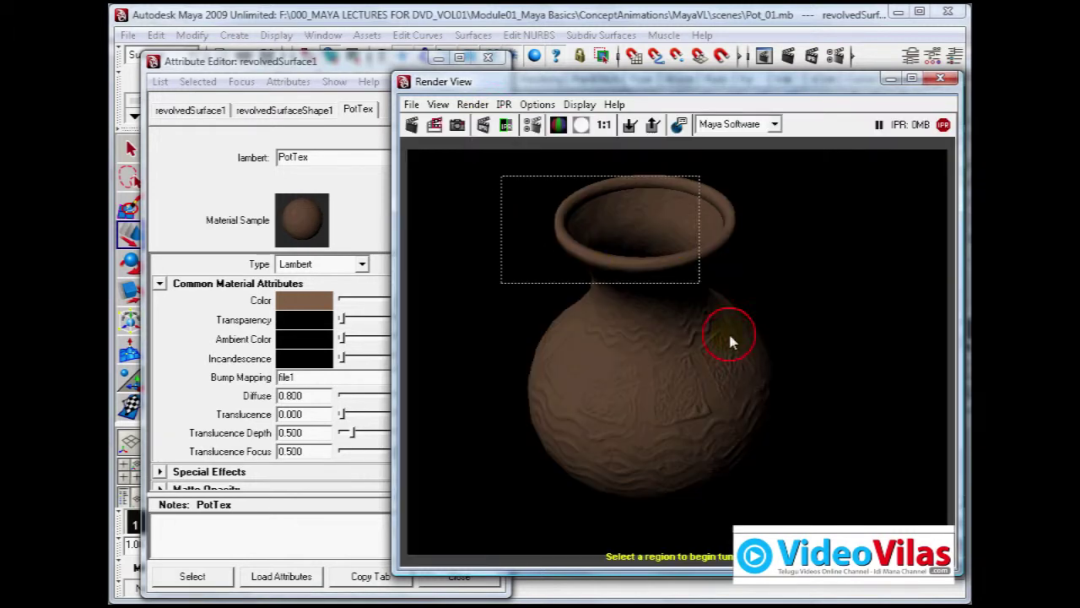
pyautogui.moveTo(731, 341); pyautogui.dragTo(849, 534)
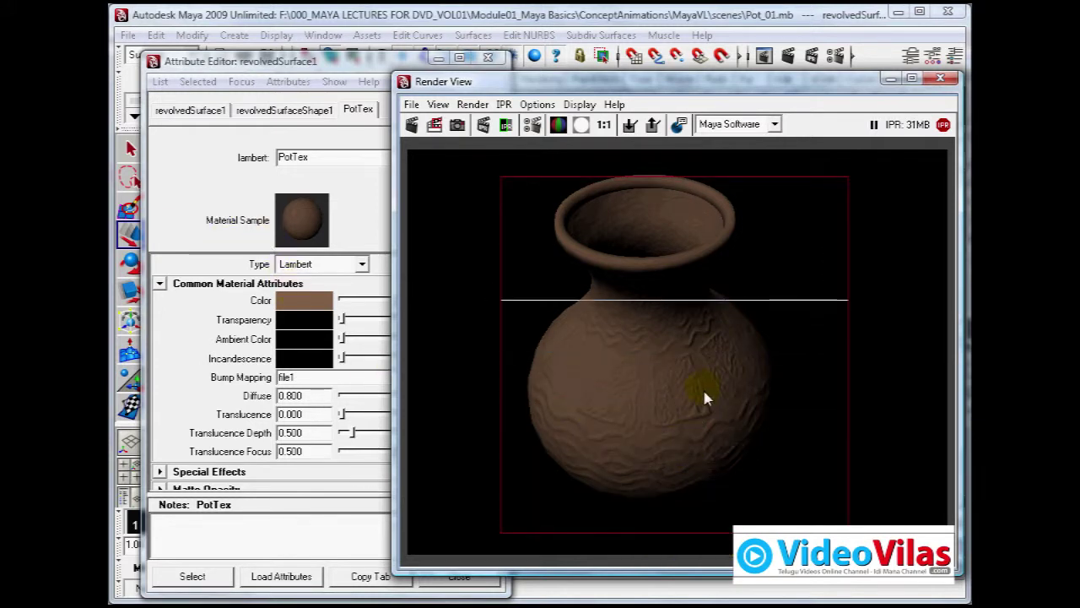
pyautogui.click(354, 65)
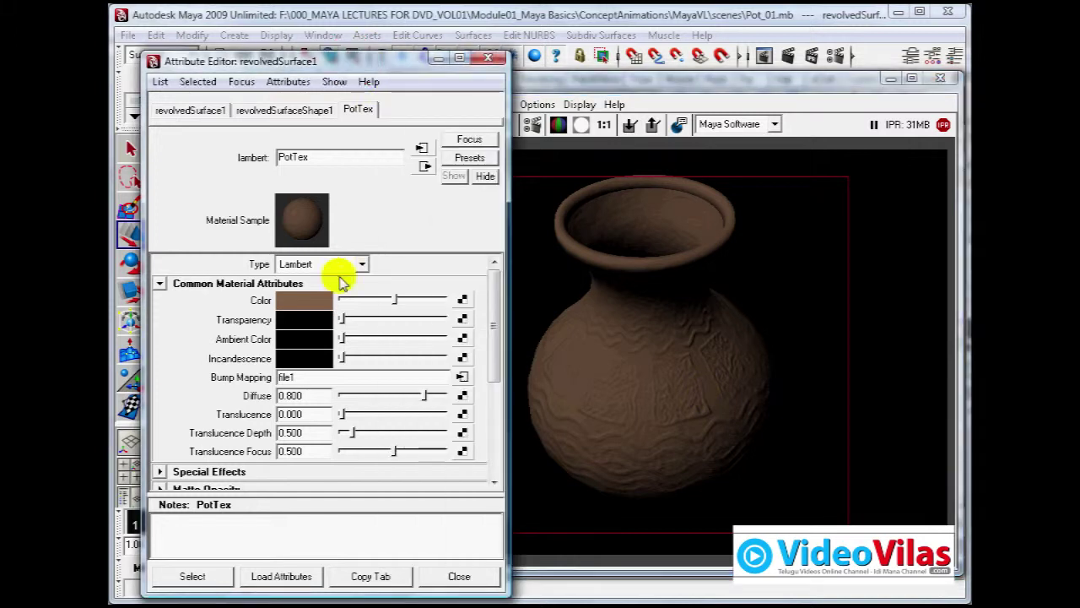
# Step: Open PotTex's color for editing and try green, dark red, brown, blue and teal hues on the live render
pyautogui.click(317, 299)
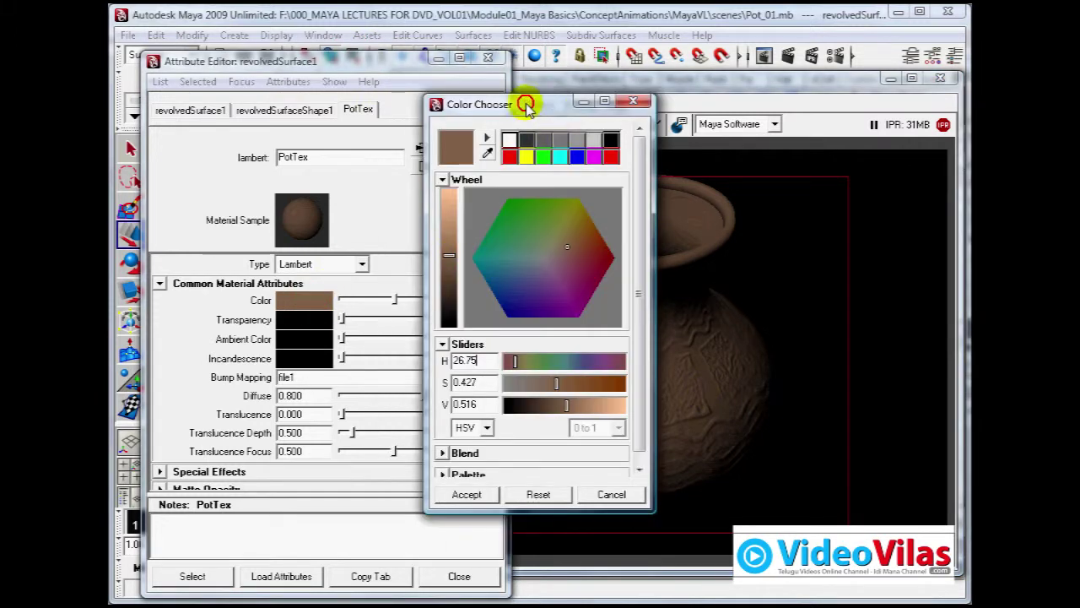
pyautogui.moveTo(525, 105); pyautogui.dragTo(367, 105)
pyautogui.click(384, 227)
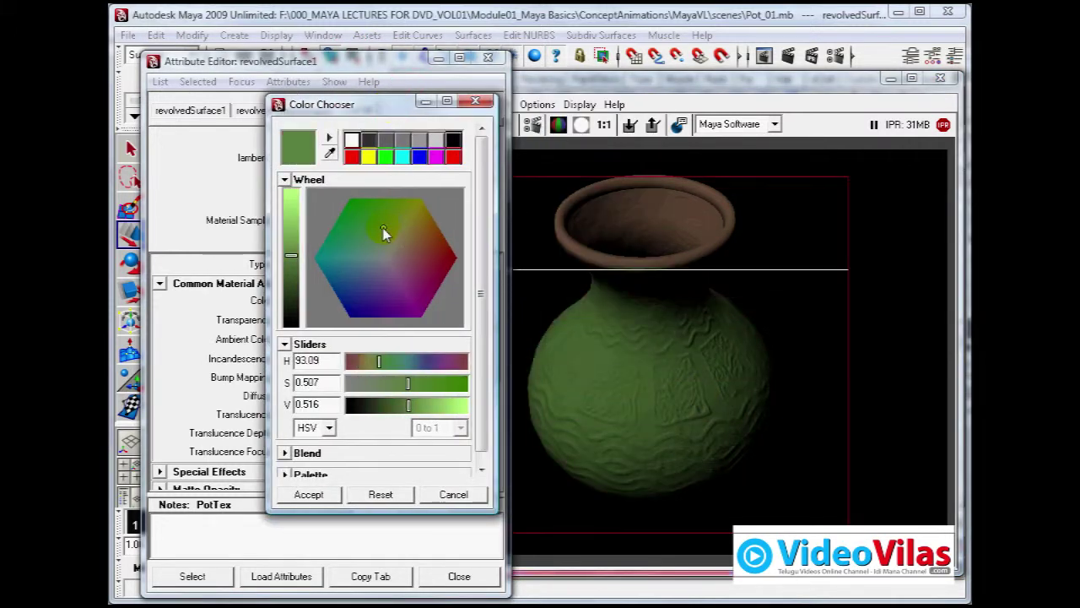
pyautogui.click(421, 262)
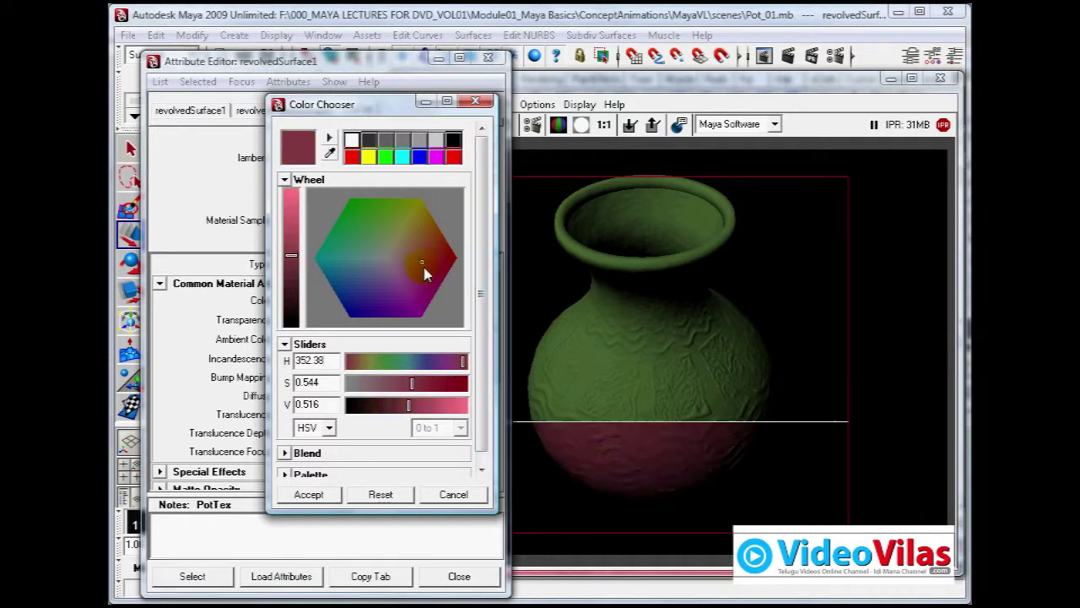
pyautogui.click(423, 240)
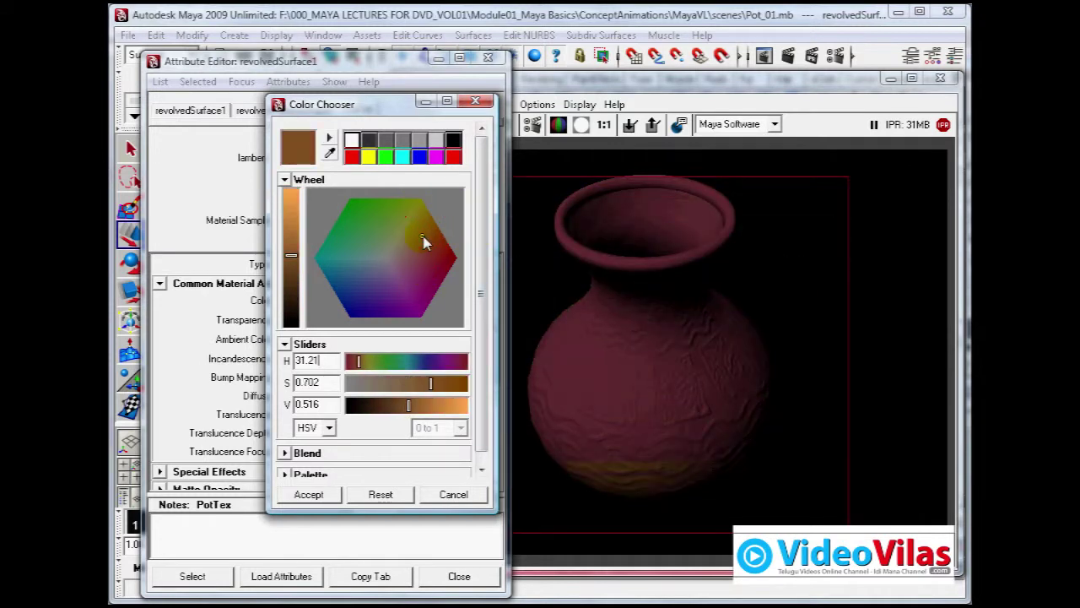
pyautogui.click(371, 288)
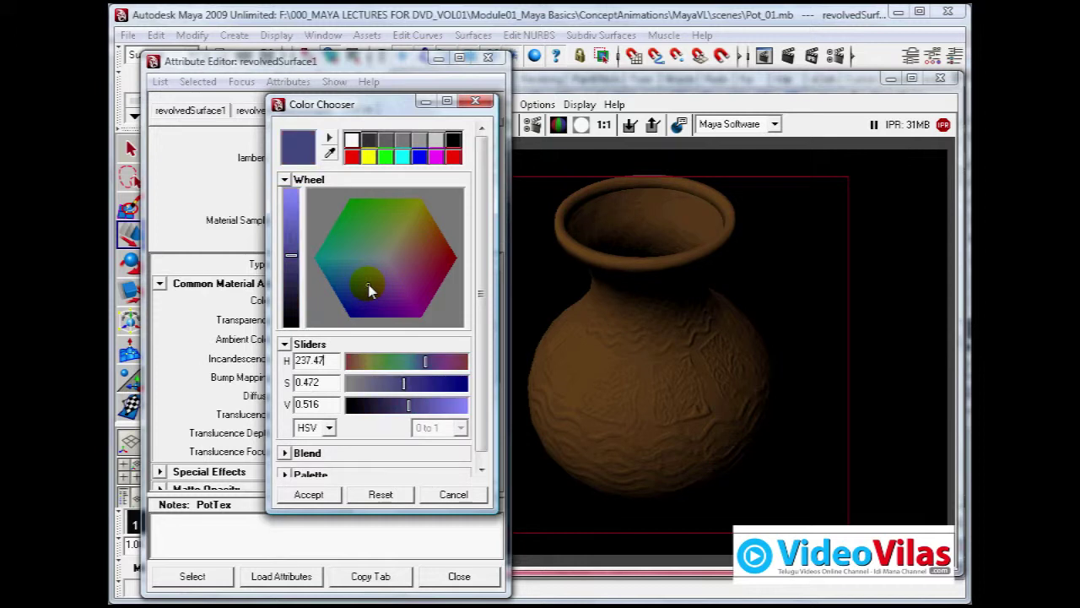
pyautogui.click(362, 264)
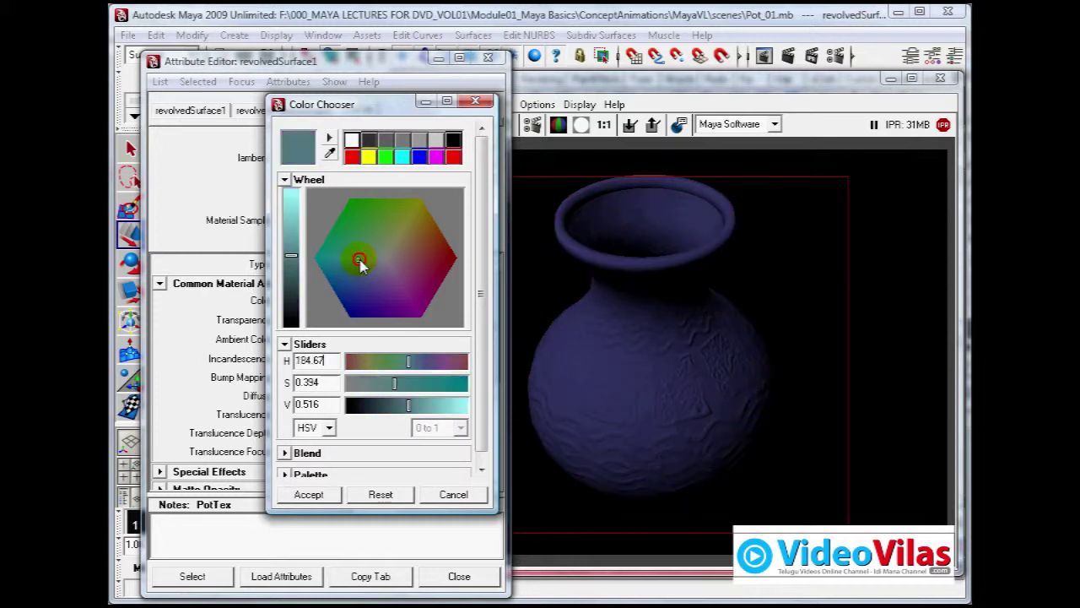
# Step: Try grayish tones for the pot color, raise its value to 0.910, and pick a light orange with saturation 0.423
pyautogui.click(390, 250)
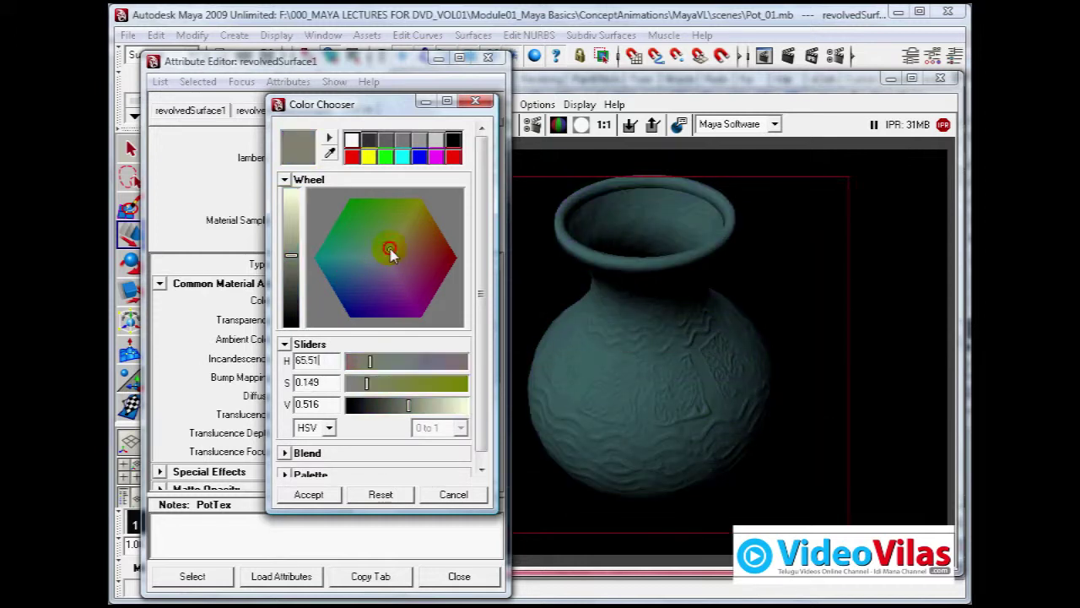
pyautogui.click(400, 256)
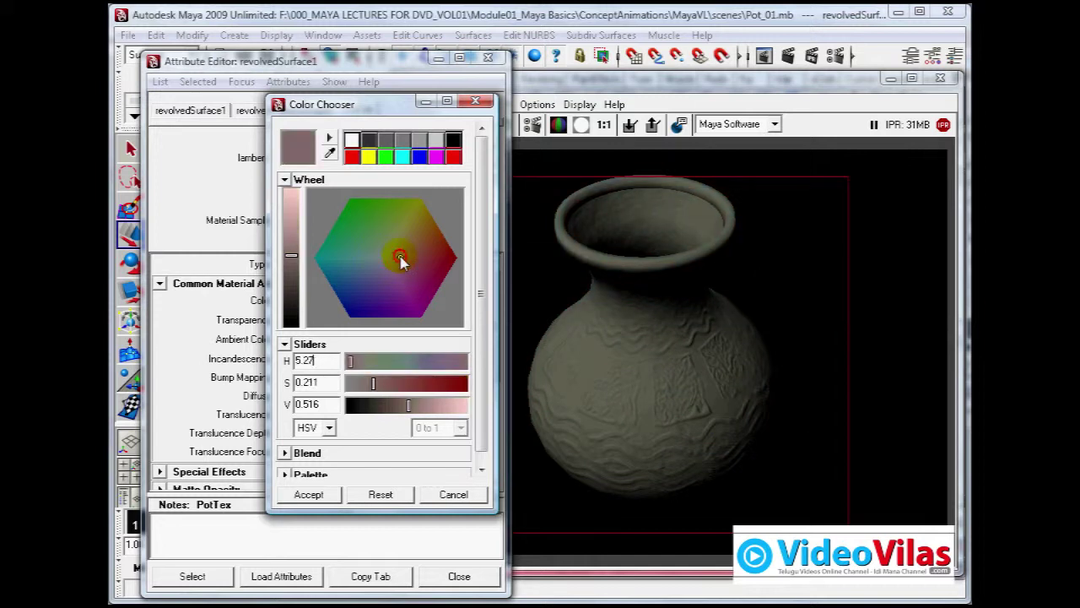
pyautogui.click(389, 260)
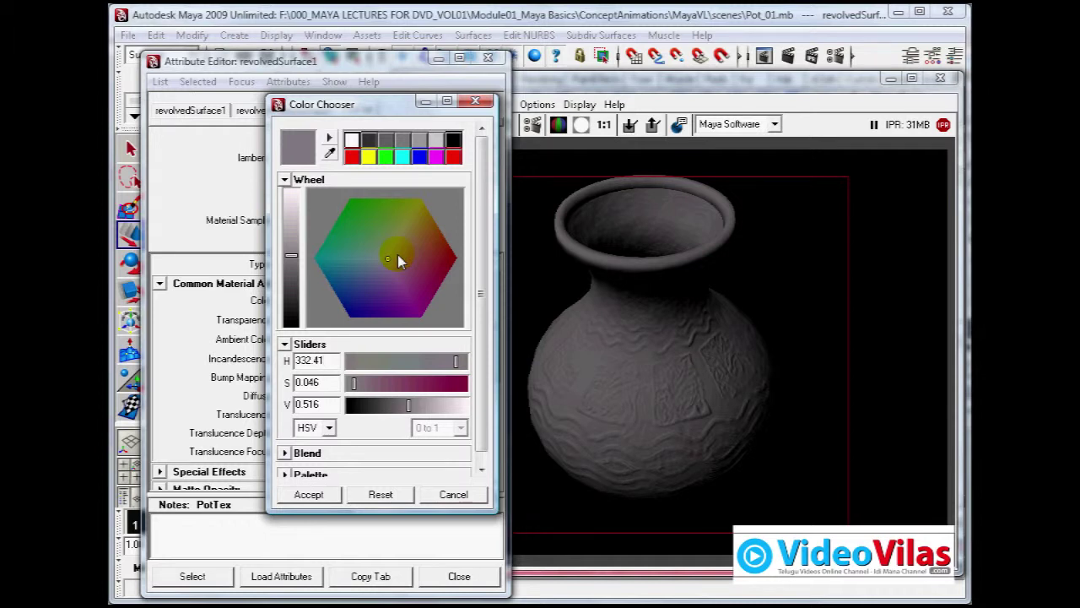
pyautogui.click(395, 252)
pyautogui.click(296, 205)
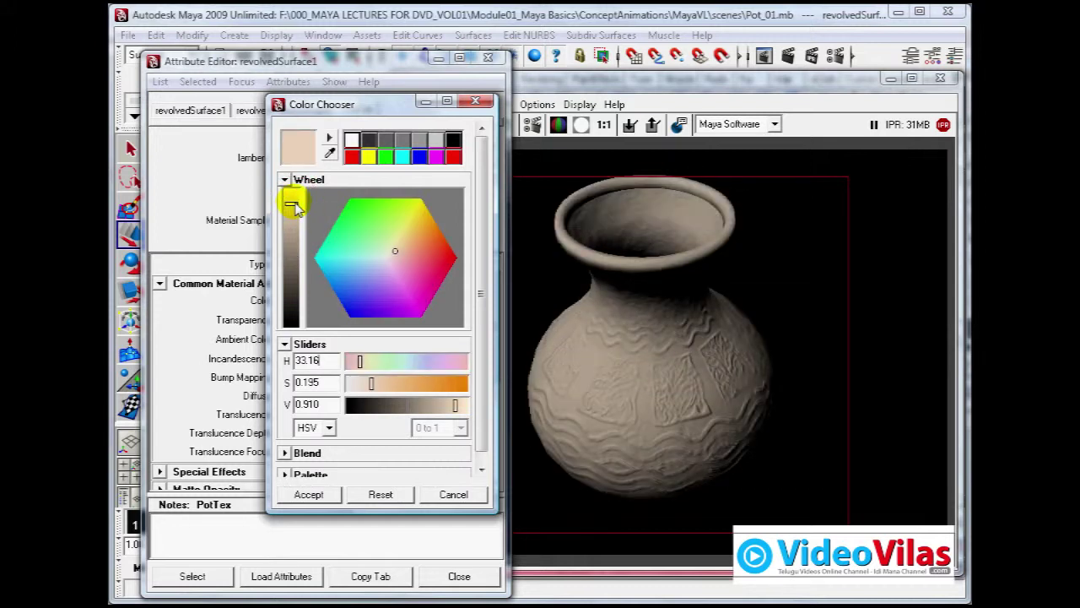
pyautogui.click(408, 246)
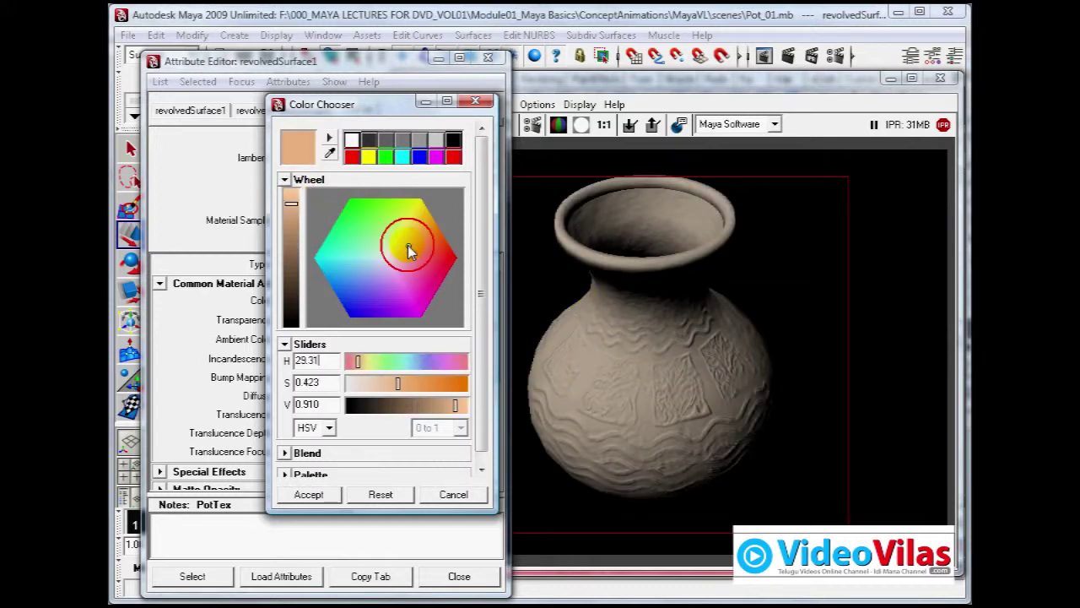
# Step: Try the preset gray swatches with values 0.400, 0.500 and 0.200 as the pot color
pyautogui.click(387, 141)
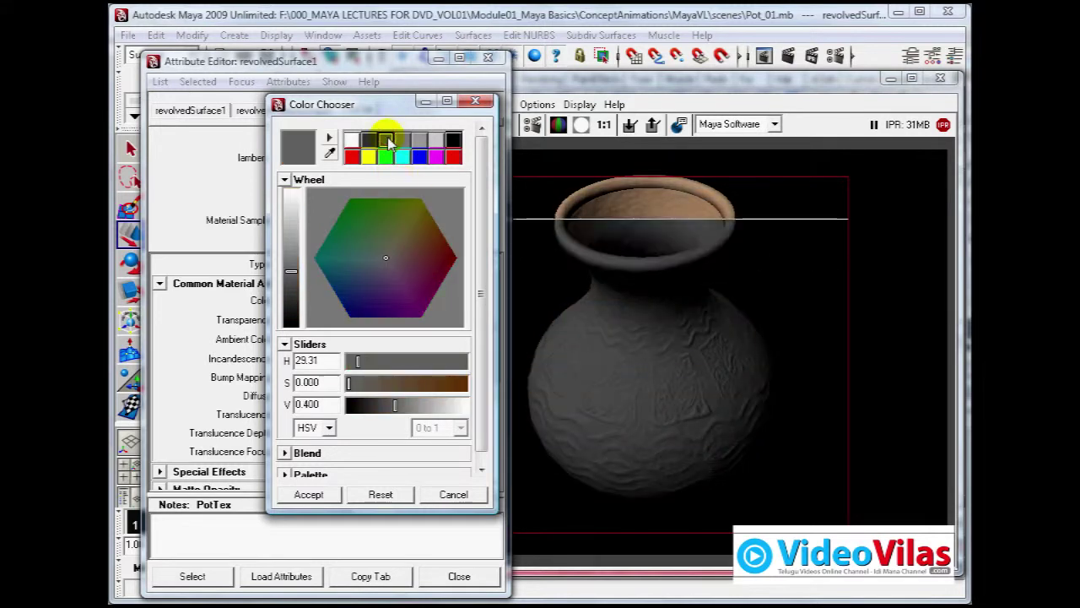
pyautogui.click(402, 140)
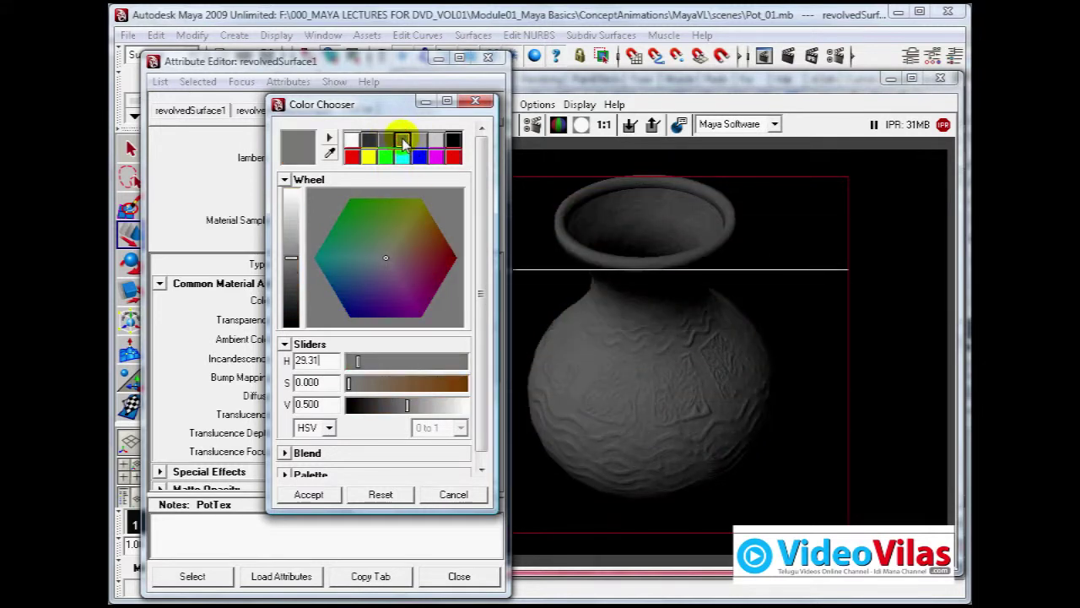
pyautogui.click(369, 140)
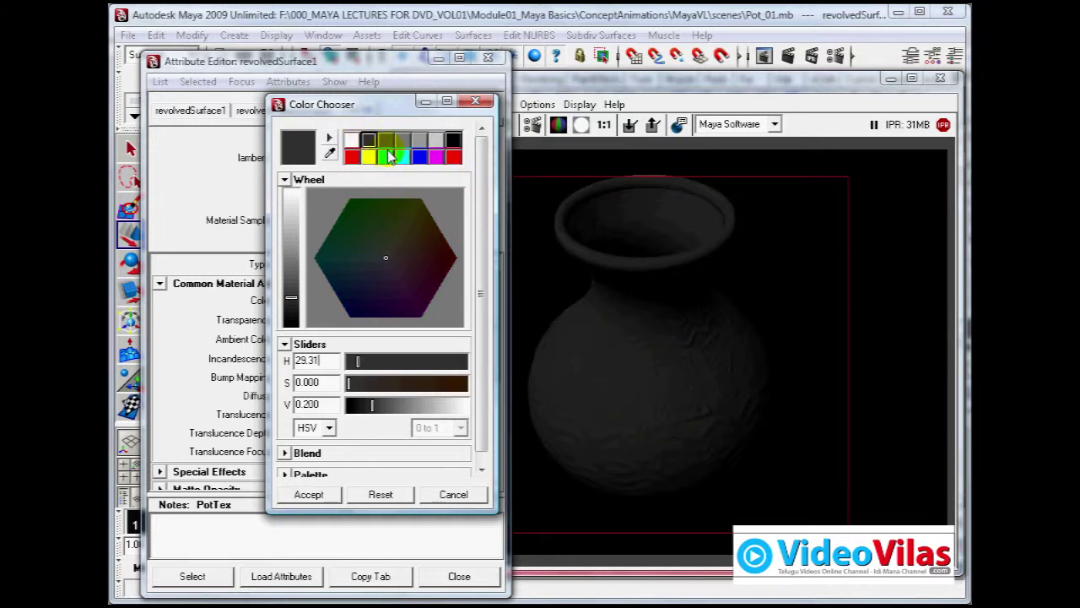
pyautogui.click(386, 140)
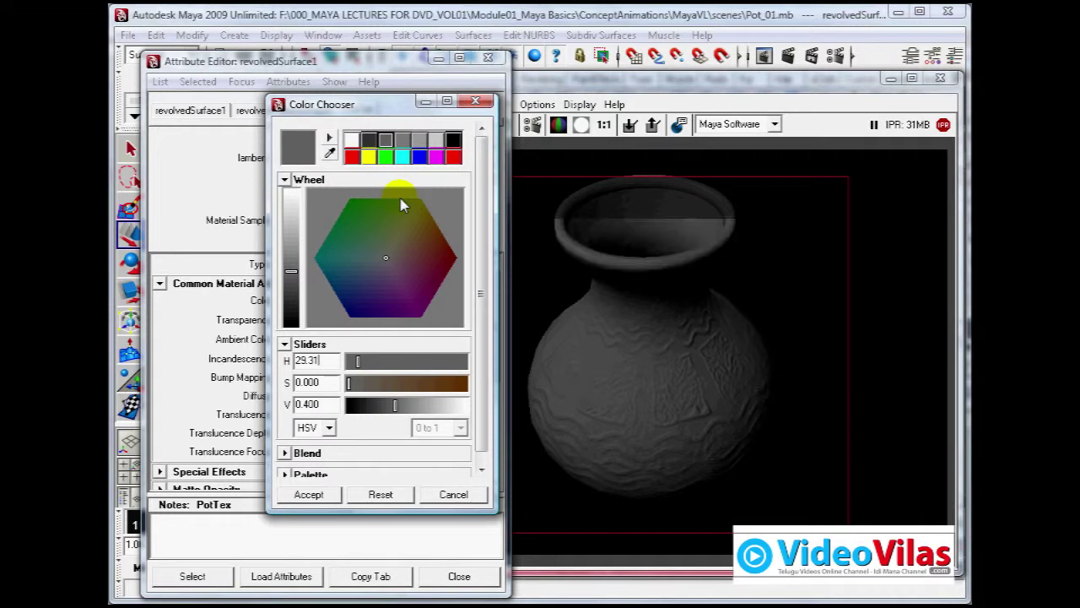
# Step: Set the PotTex color to a clay brown with hue 26.54, saturation 0.685 and value 0.541
pyautogui.click(430, 258)
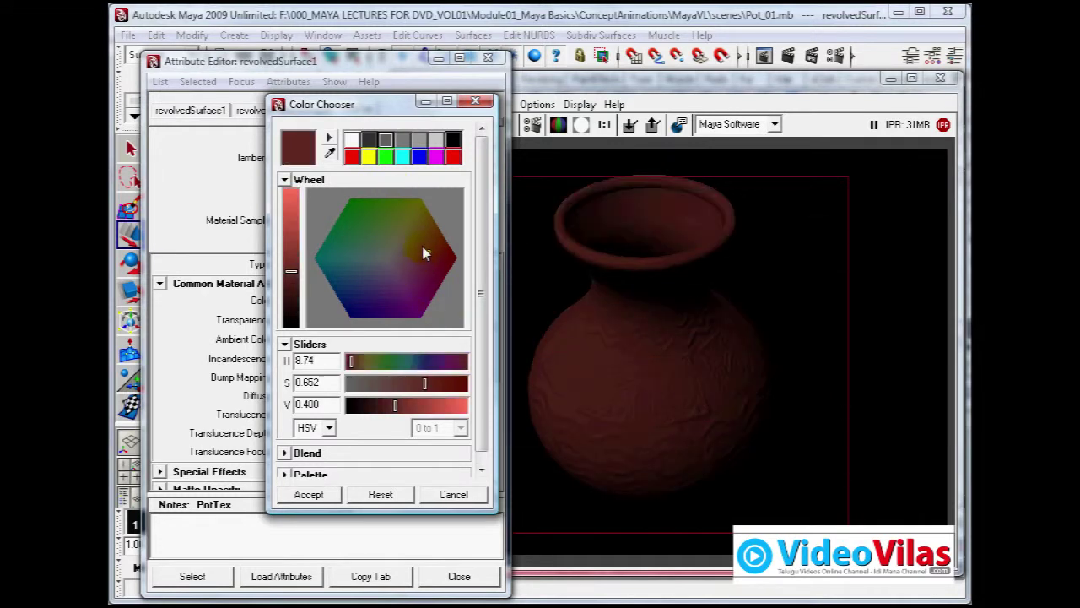
pyautogui.click(425, 249)
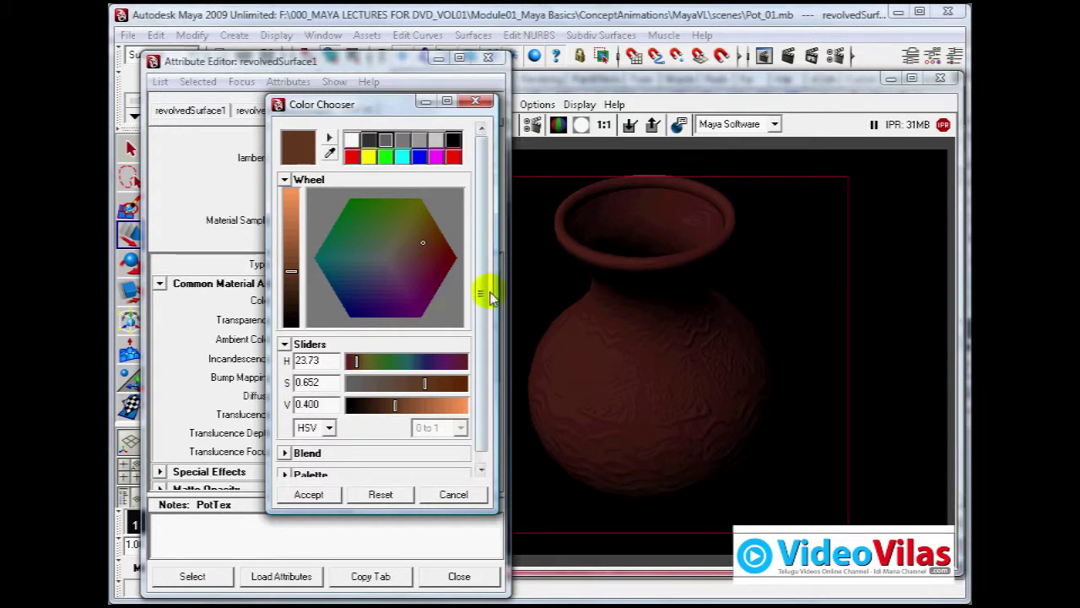
pyautogui.moveTo(290, 266); pyautogui.dragTo(290, 252)
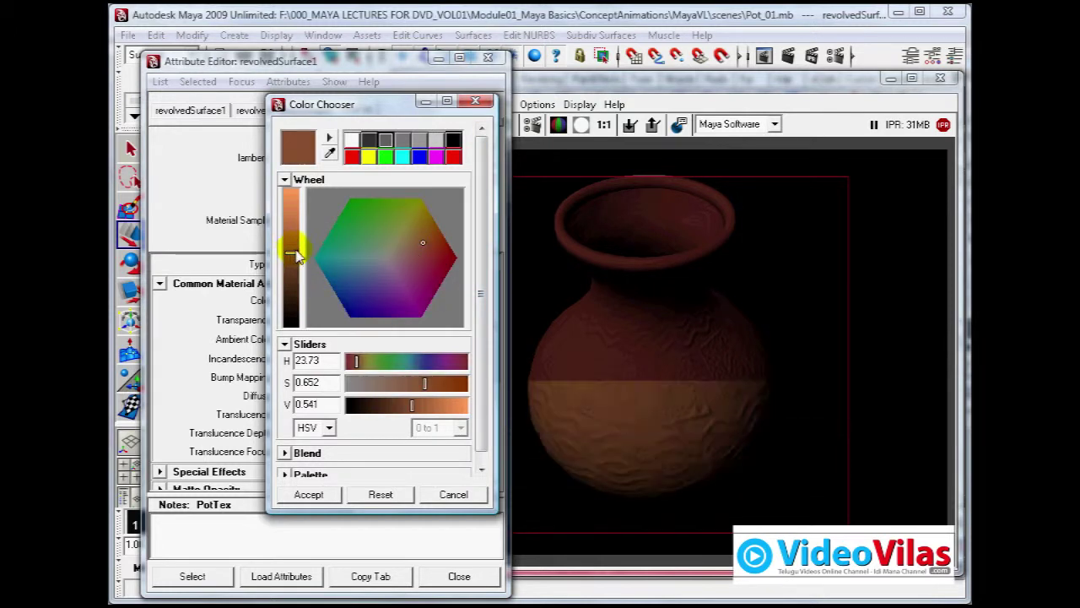
pyautogui.click(431, 251)
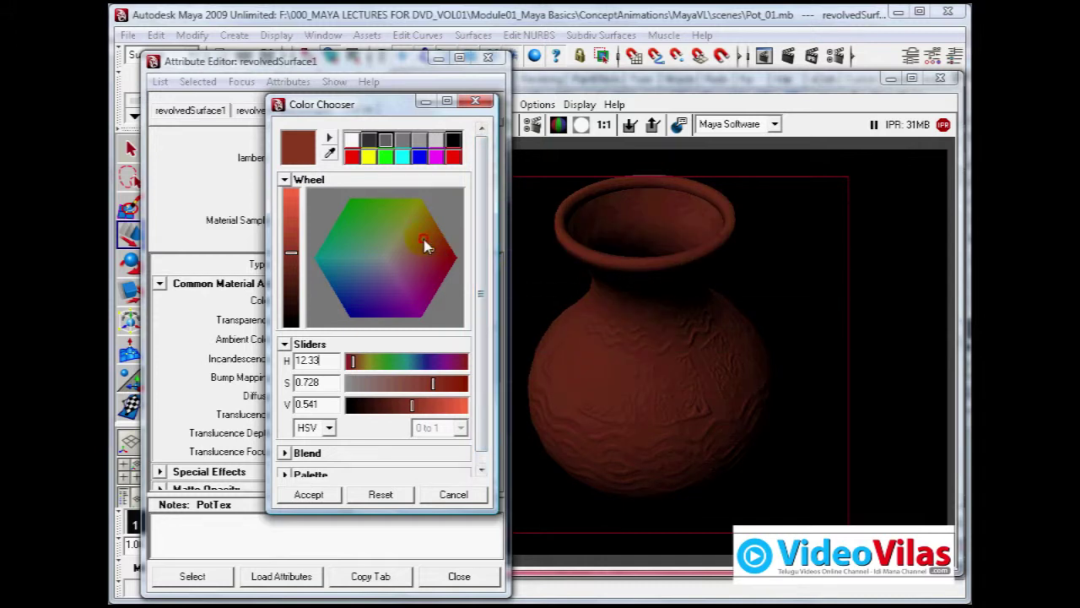
pyautogui.click(423, 240)
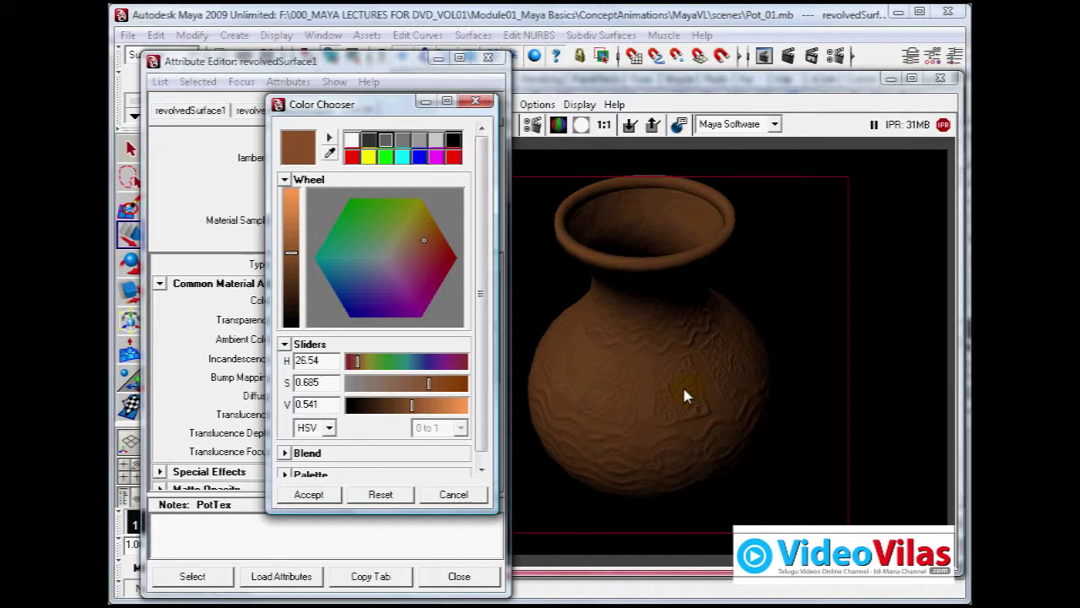
# Step: Close the color chooser, the material attributes and the render window, and deselect the pot
pyautogui.click(477, 103)
pyautogui.click(487, 58)
pyautogui.moveTo(815, 88); pyautogui.dragTo(715, 70)
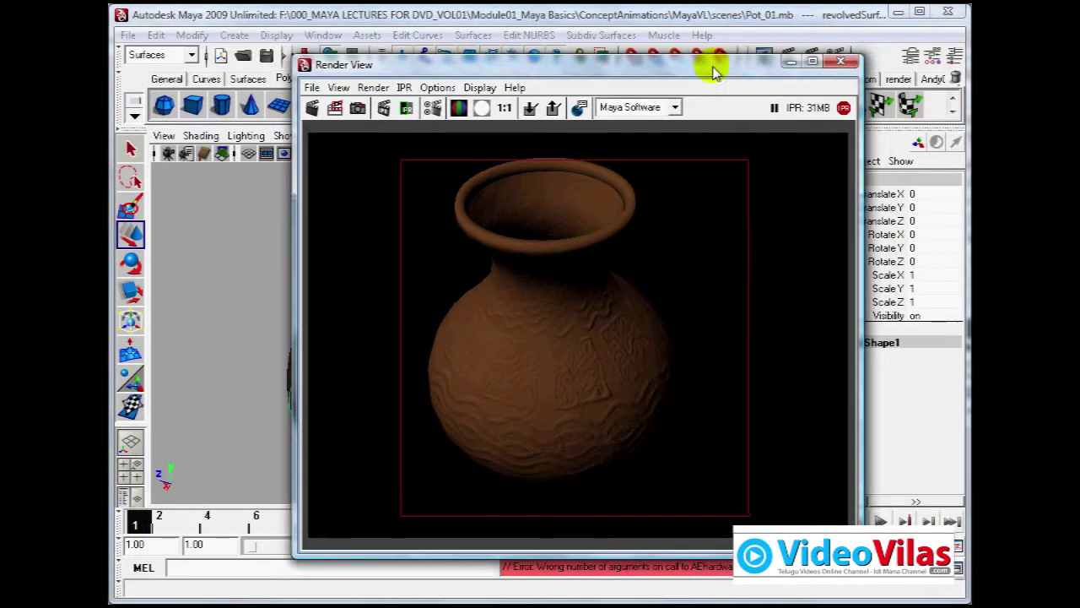
pyautogui.click(840, 60)
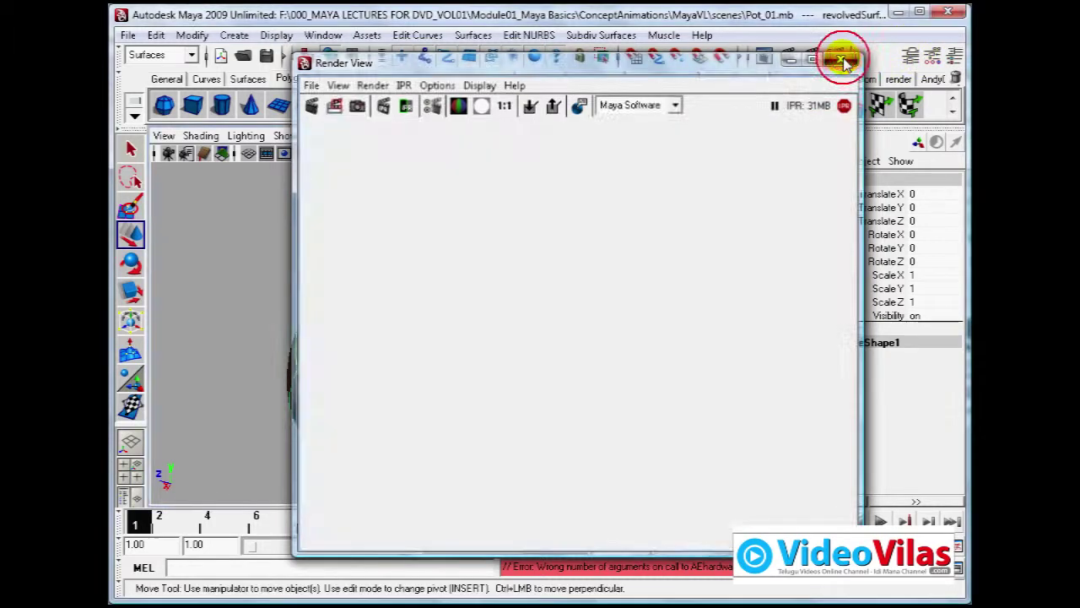
pyautogui.click(643, 405)
pyautogui.keyDown('alt'); pyautogui.moveTo(643, 405); pyautogui.dragTo(560, 326); pyautogui.keyUp('alt')
pyautogui.keyDown('alt'); pyautogui.moveTo(561, 327); pyautogui.dragTo(610, 357, button='right'); pyautogui.keyUp('alt')
# Step: Create a NURBS torus at the pot's base, scale it uniformly to about 2.281, and expand its makeNurbTorus inputs
pyautogui.click(234, 34)
pyautogui.moveTo(283, 63)
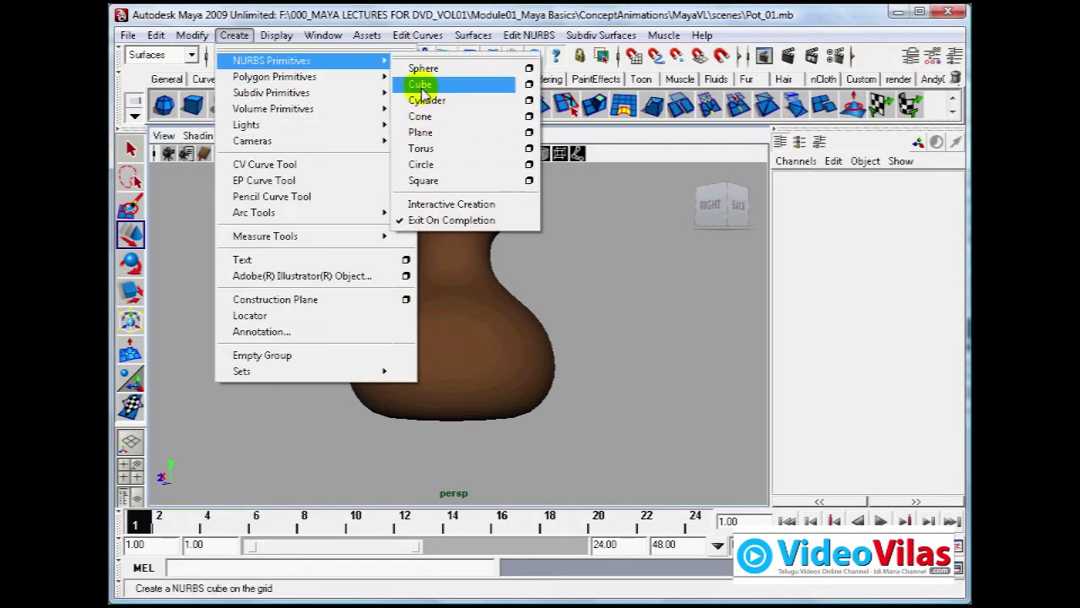
pyautogui.click(432, 150)
pyautogui.keyDown('alt'); pyautogui.moveTo(475, 364); pyautogui.dragTo(547, 358); pyautogui.keyUp('alt')
pyautogui.press('r')
pyautogui.click(840, 371)
# Step: Set the torus radius to 0.5
pyautogui.click(886, 383)
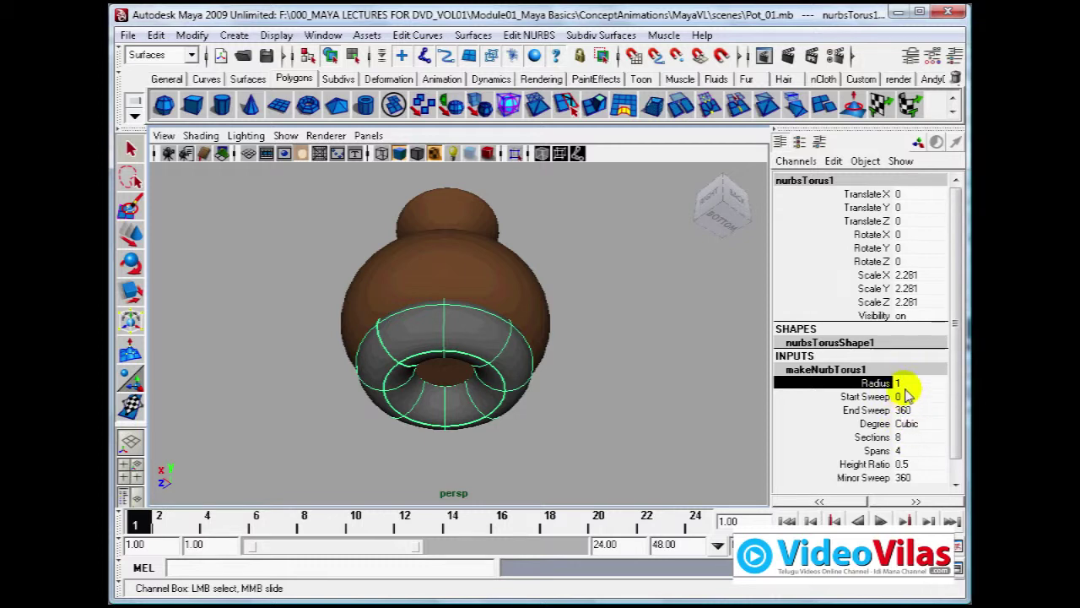
pyautogui.click(899, 383)
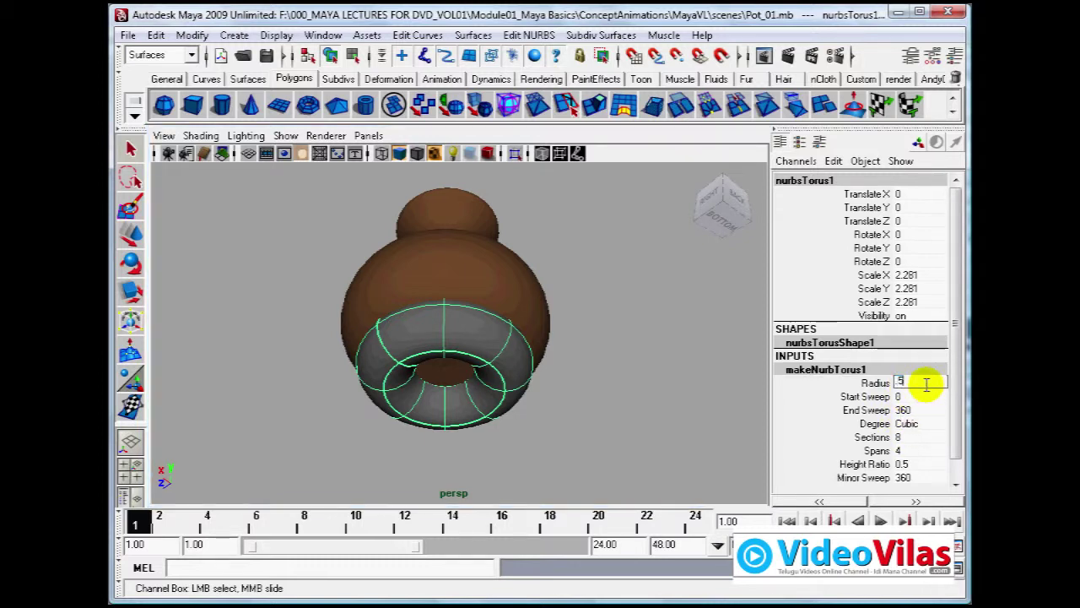
pyautogui.write('.5')
pyautogui.press('Return')
# Step: Adjust the torus radius to 1.3 and its height ratio to 0.2 to form a flat ring under the pot
pyautogui.keyDown('alt'); pyautogui.moveTo(611, 398); pyautogui.dragTo(542, 360); pyautogui.keyUp('alt')
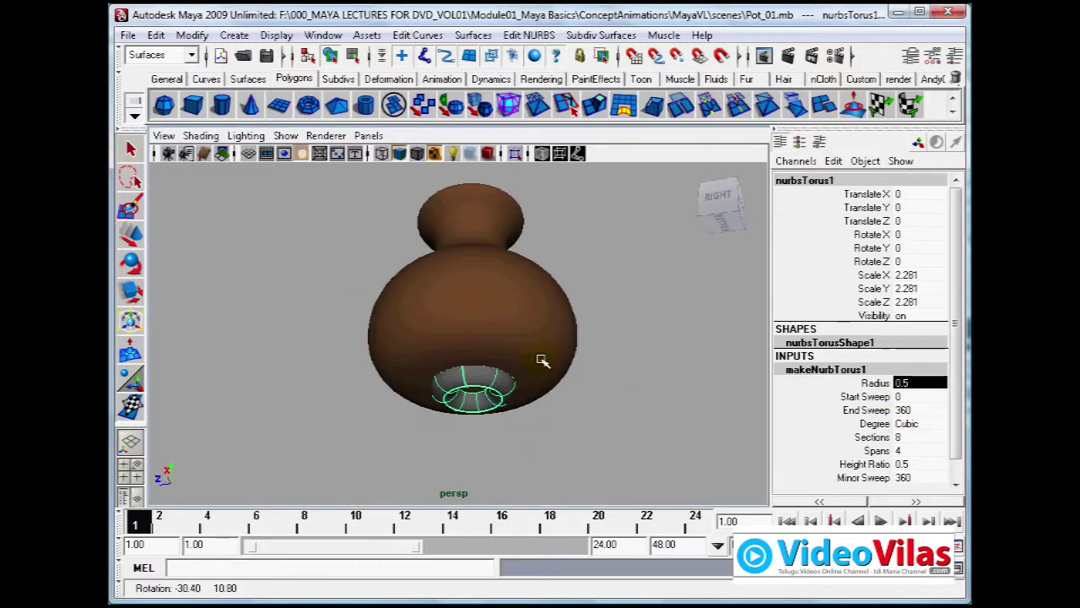
pyautogui.click(876, 383)
pyautogui.moveTo(545, 454); pyautogui.dragTo(549, 445, button='middle')
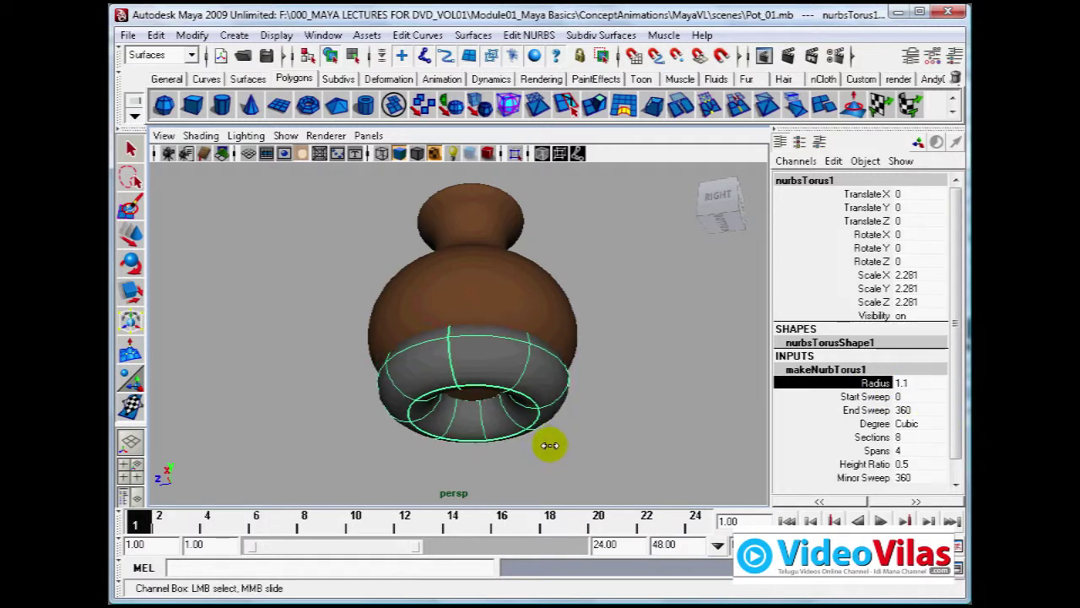
pyautogui.click(878, 464)
pyautogui.moveTo(648, 437); pyautogui.dragTo(641, 436, button='middle')
pyautogui.keyDown('alt'); pyautogui.moveTo(612, 373); pyautogui.dragTo(595, 354); pyautogui.keyUp('alt')
pyautogui.click(937, 382)
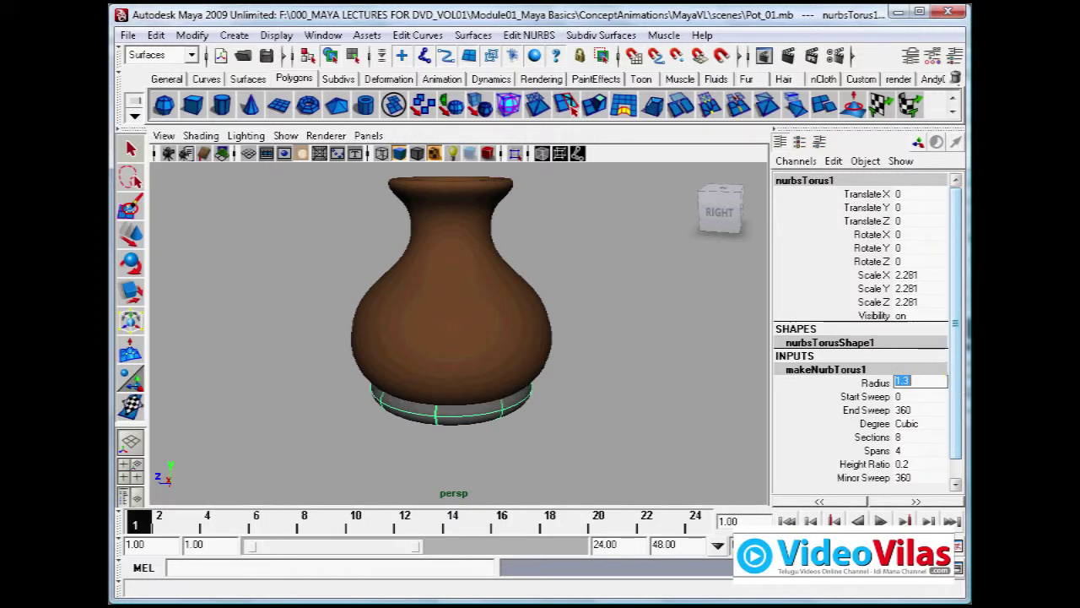
pyautogui.click(586, 434)
# Step: Select the pot and move it up to about 0.374 in Y so it rests on the torus ring, and deselect it
pyautogui.press('r')
pyautogui.click(458, 408)
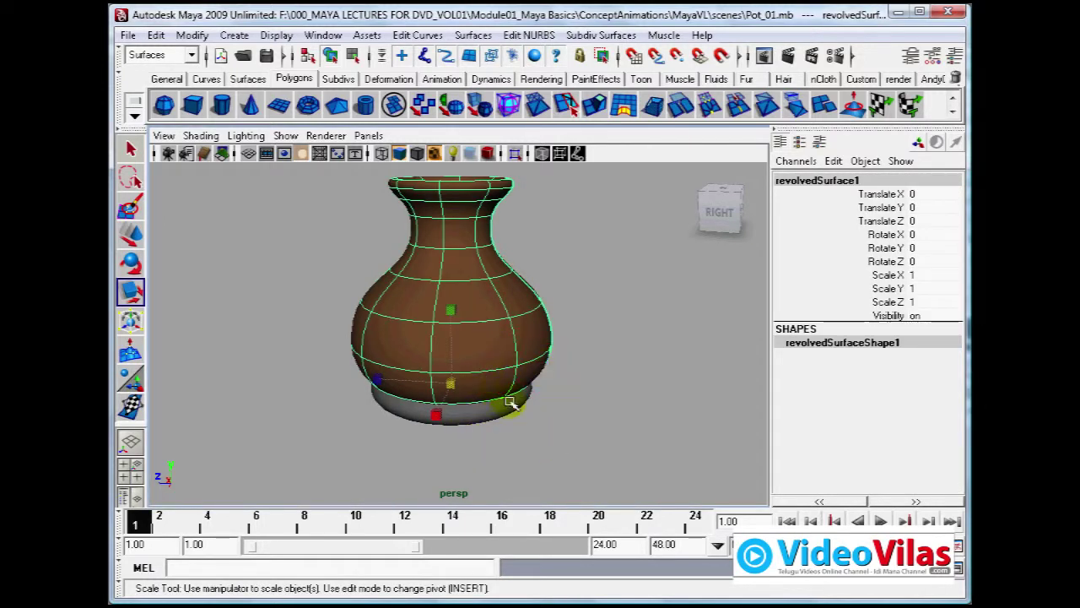
pyautogui.press('w')
pyautogui.moveTo(451, 334); pyautogui.dragTo(453, 331)
pyautogui.keyDown('alt'); pyautogui.moveTo(529, 381); pyautogui.dragTo(511, 352); pyautogui.keyUp('alt')
pyautogui.keyDown('alt'); pyautogui.moveTo(512, 353); pyautogui.dragTo(510, 382, button='right'); pyautogui.keyUp('alt')
pyautogui.moveTo(447, 333); pyautogui.dragTo(446, 329)
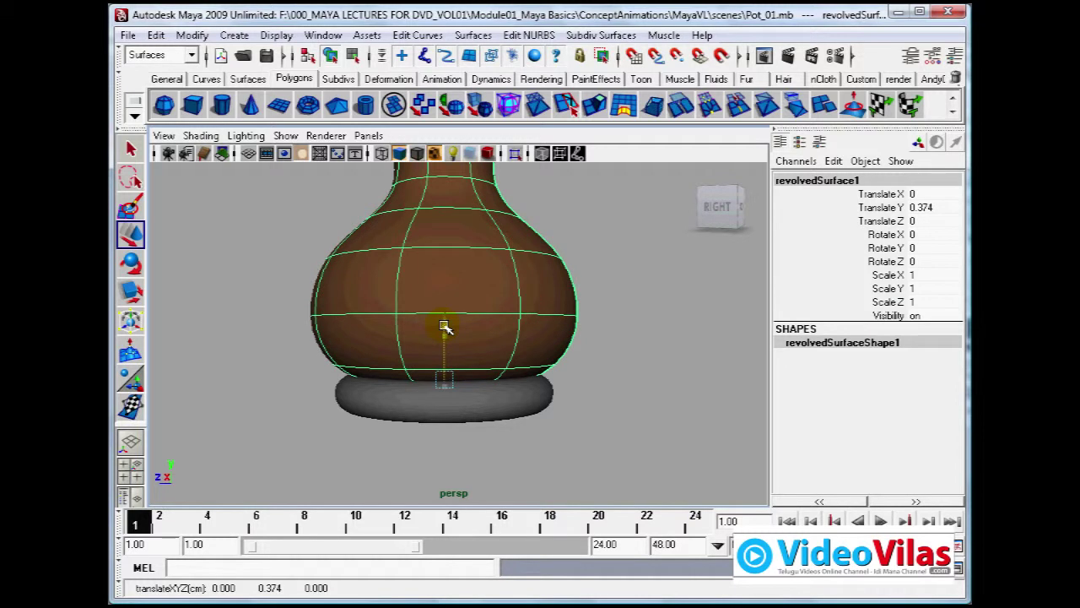
pyautogui.click(701, 447)
pyautogui.keyDown('alt'); pyautogui.moveTo(598, 362); pyautogui.dragTo(562, 380); pyautogui.keyUp('alt')
pyautogui.keyDown('alt'); pyautogui.moveTo(561, 372); pyautogui.dragTo(535, 405, button='right'); pyautogui.keyUp('alt')
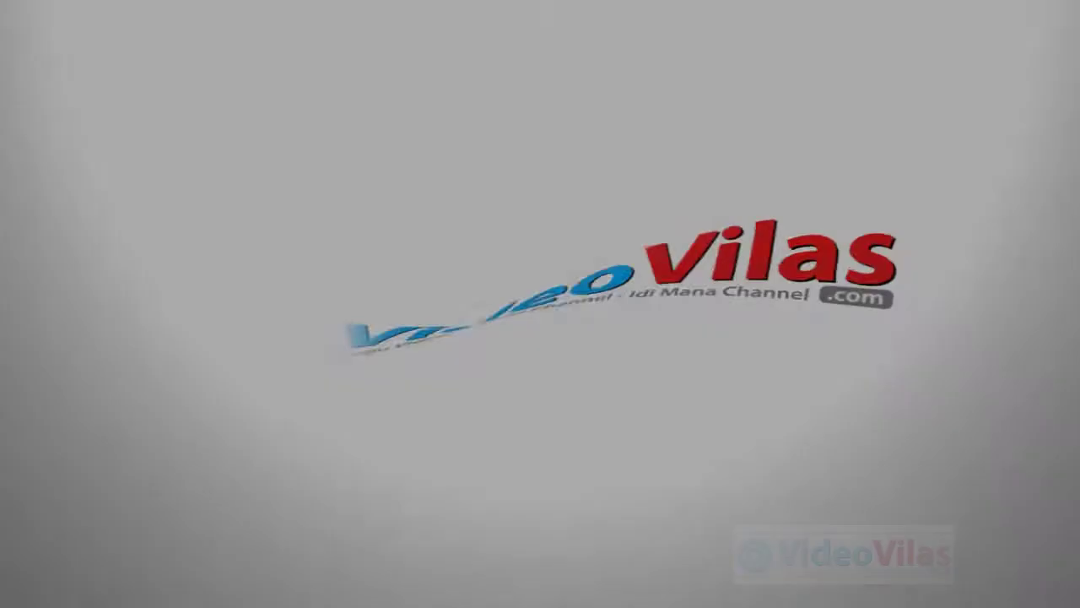